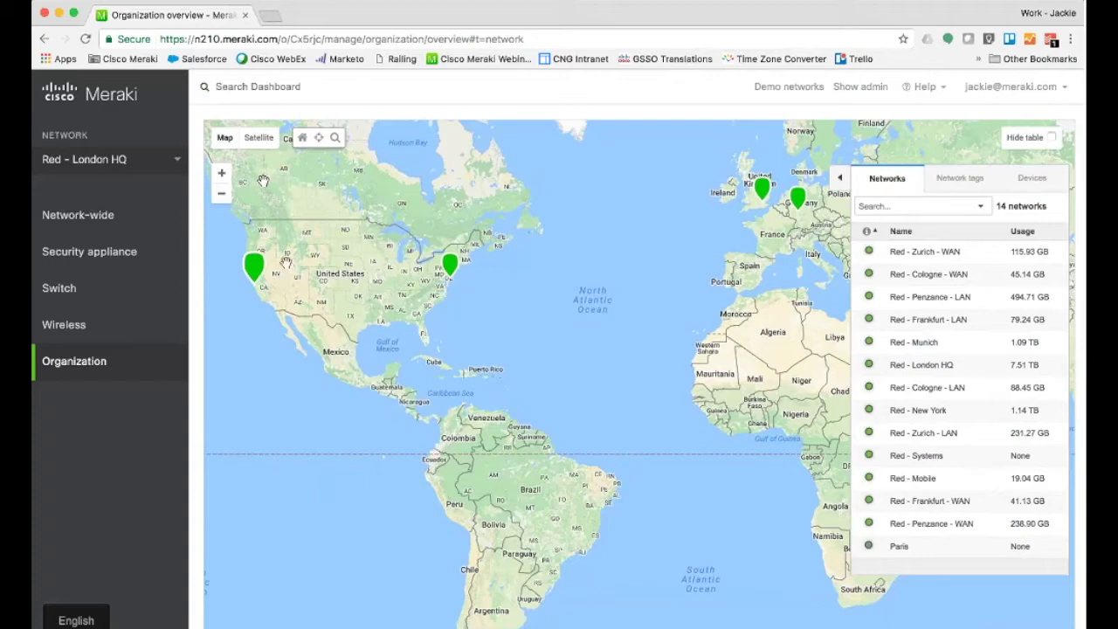
# Step: Inspect the networks behind the Germany marker on the organization map and expand the networks table to its full width
pyautogui.moveTo(262, 272)
pyautogui.moveTo(798, 197)
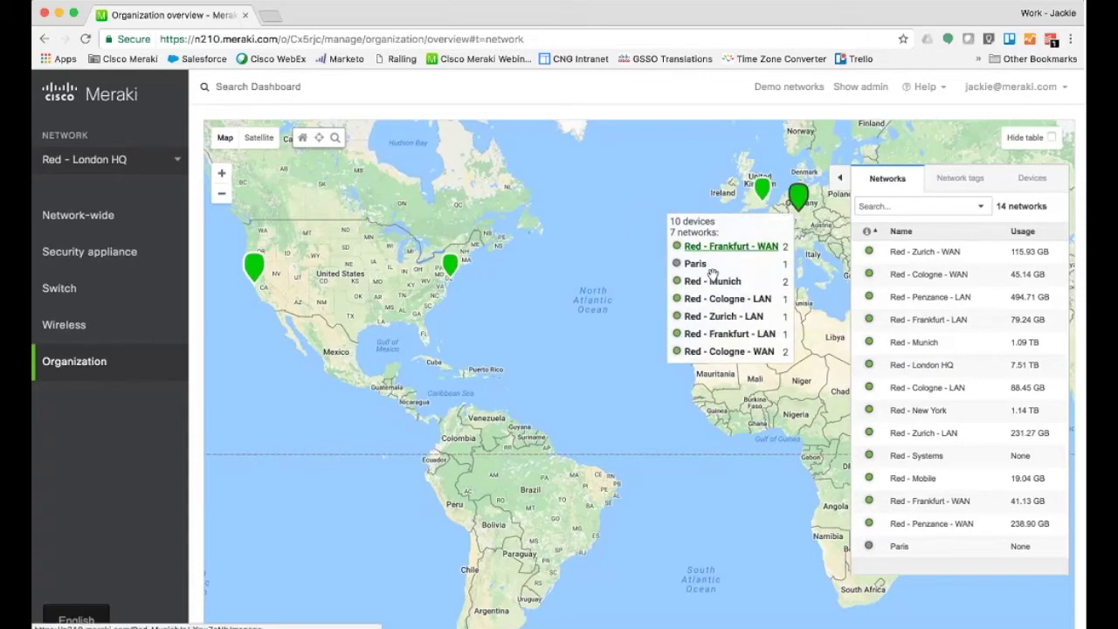
pyautogui.click(839, 177)
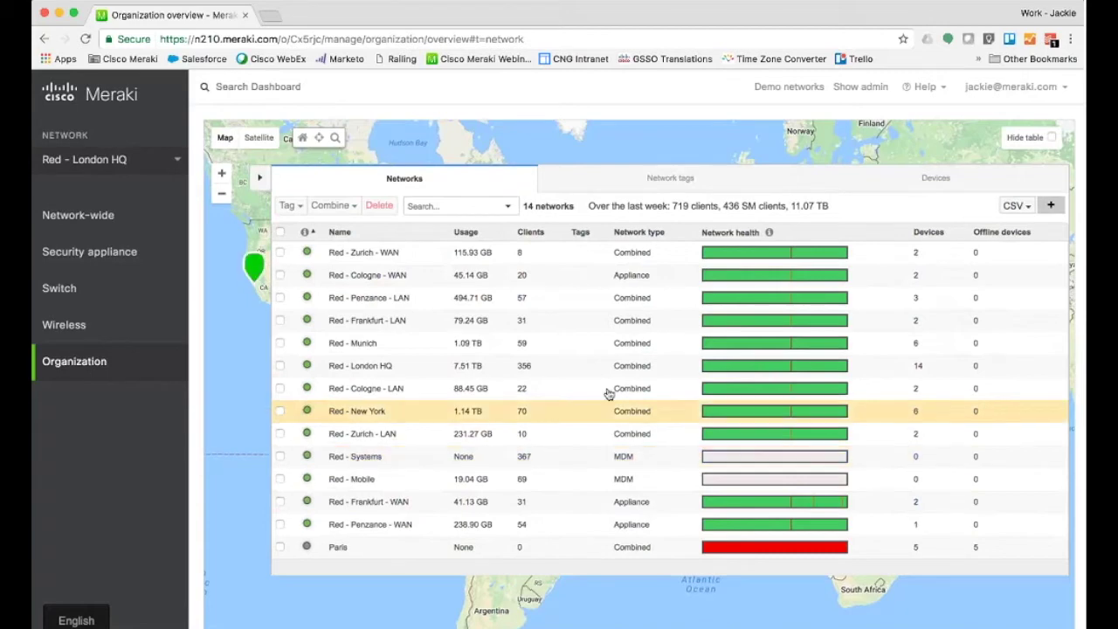
# Step: Add the Firmware status column to the networks table
pyautogui.click(1050, 204)
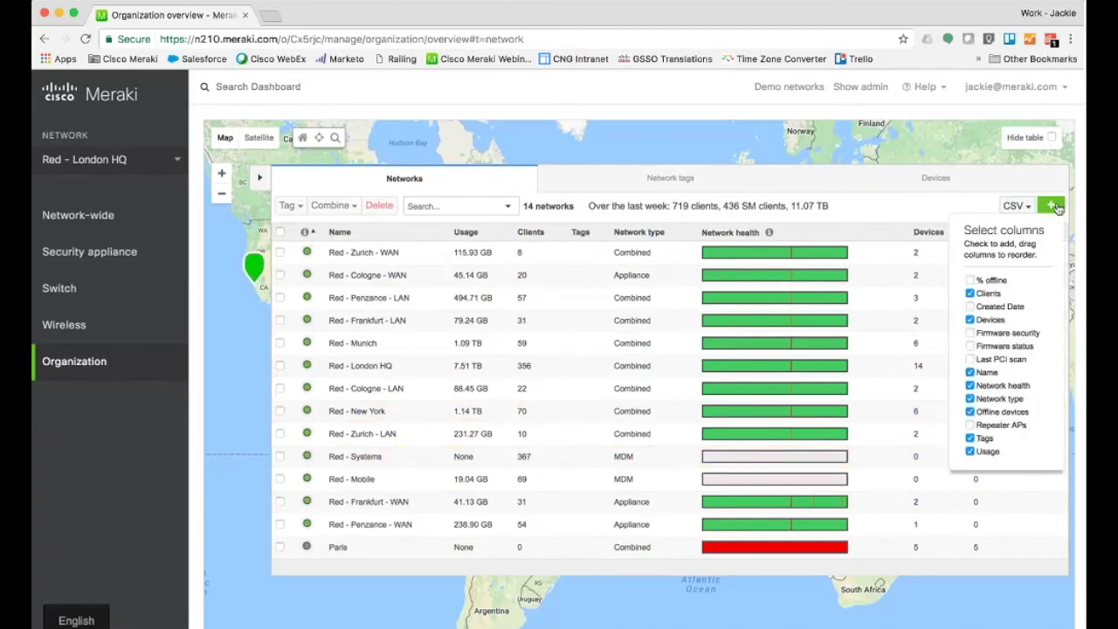
pyautogui.click(1020, 347)
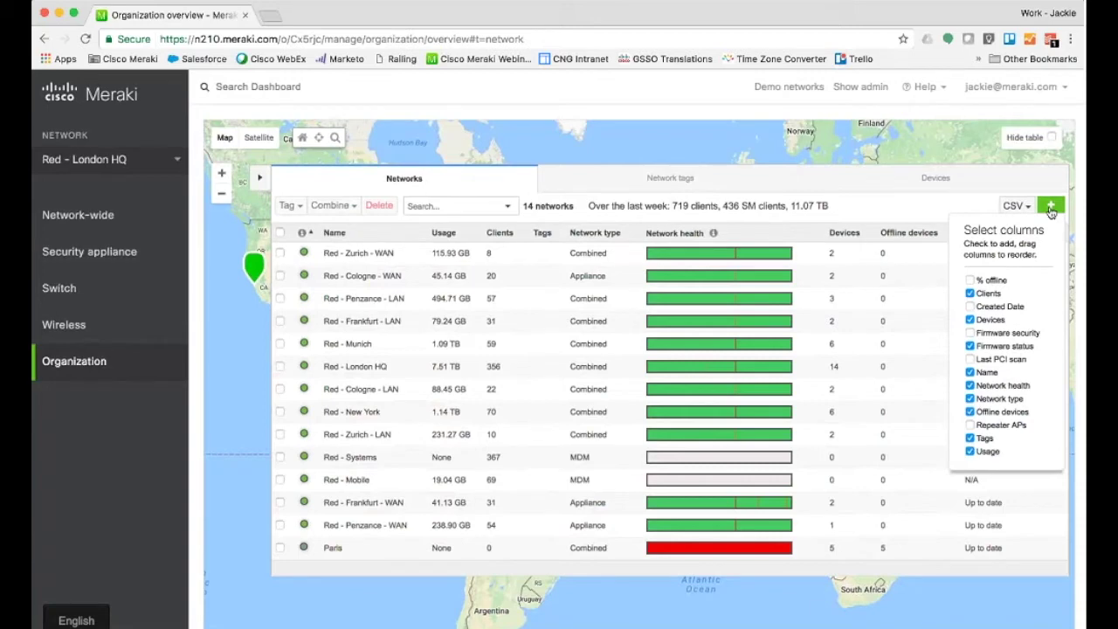
pyautogui.click(1052, 210)
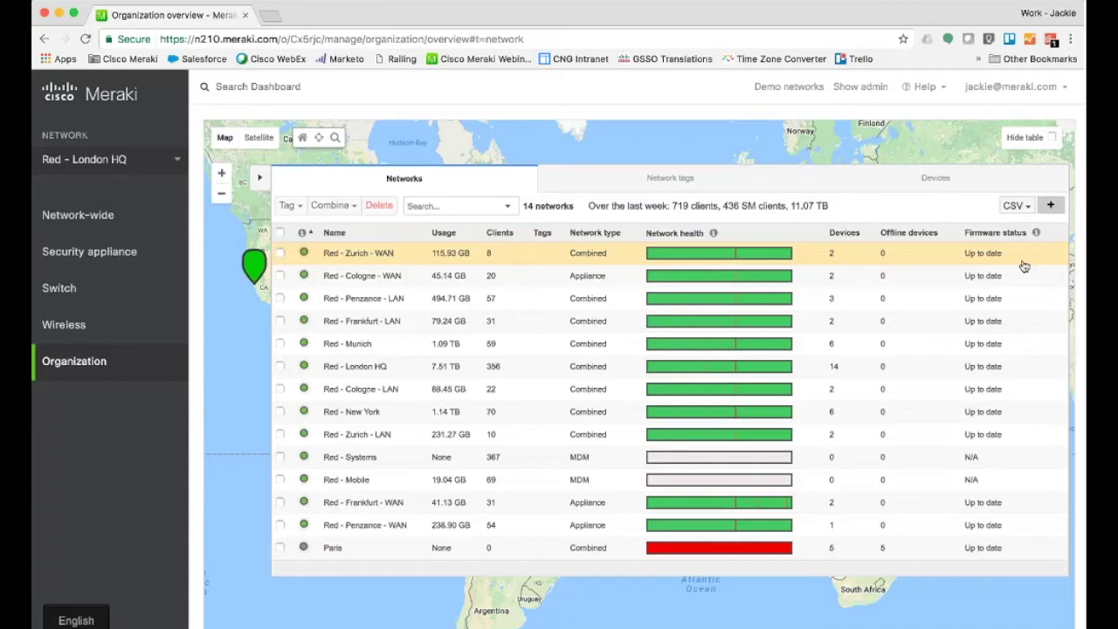
# Step: Remove the Firmware status column from the networks table
pyautogui.click(1051, 206)
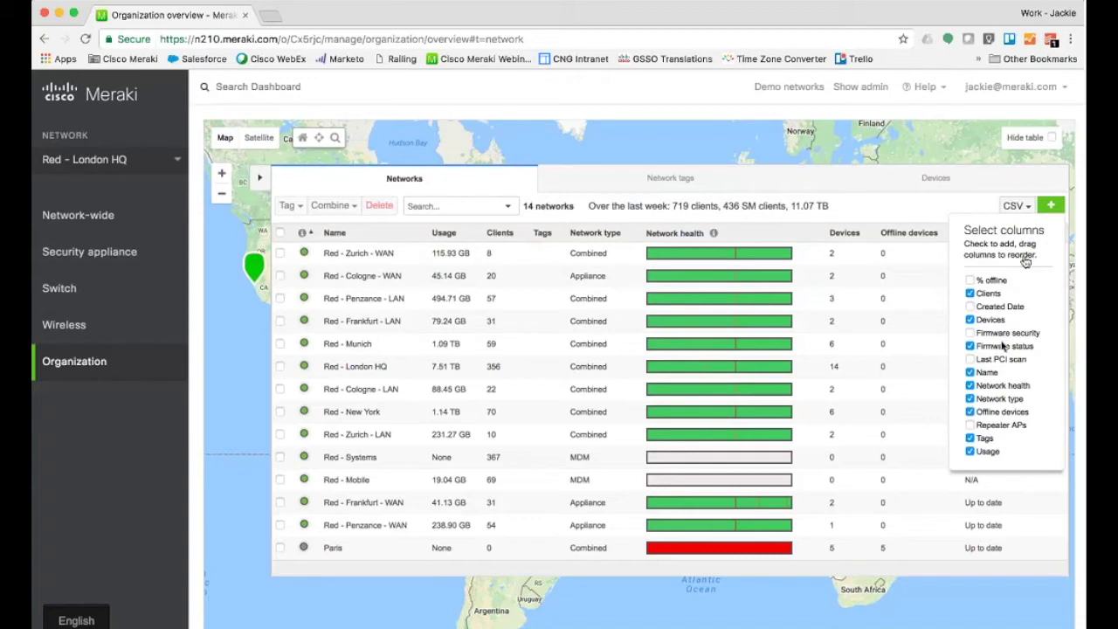
pyautogui.click(1002, 347)
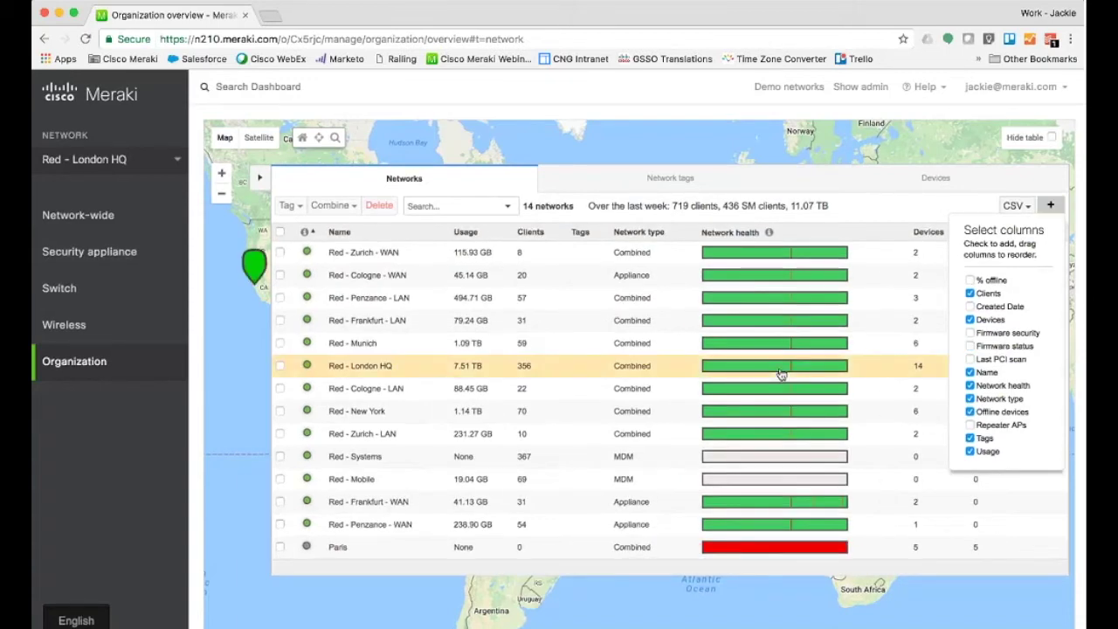
pyautogui.click(1050, 206)
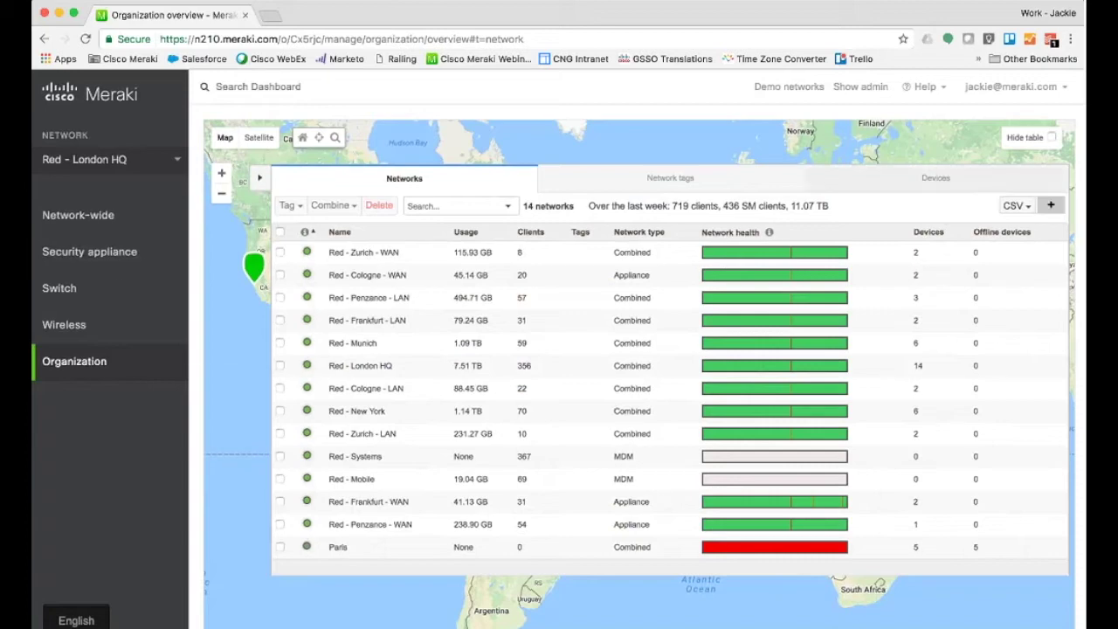
# Step: Open the organization's inventory and look through the full list of devices with their models and networks
pyautogui.moveTo(105, 364)
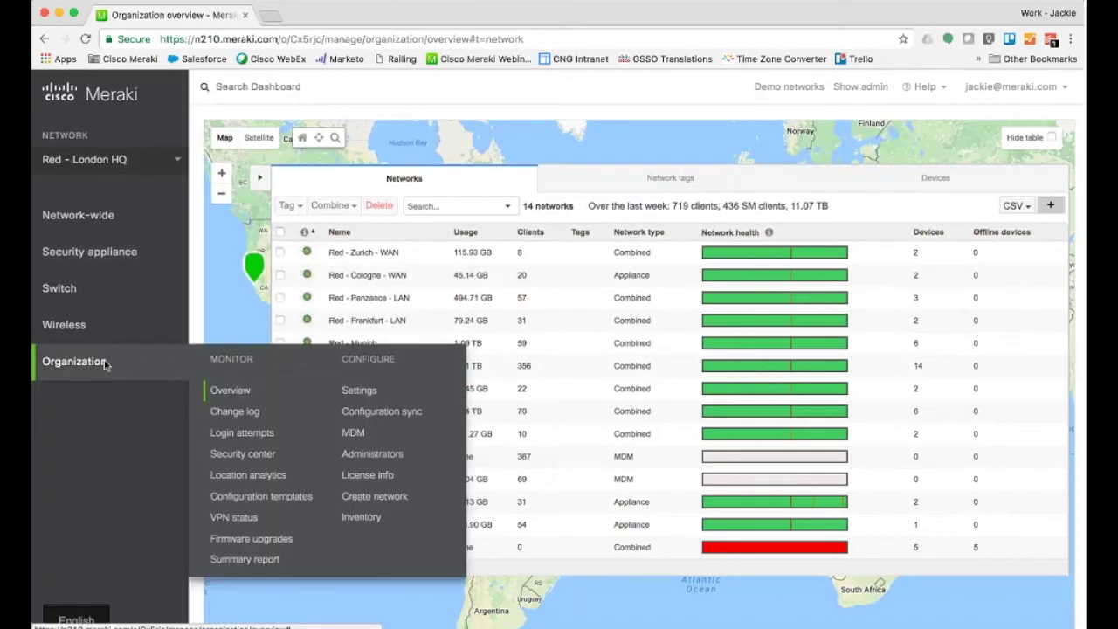
pyautogui.click(361, 517)
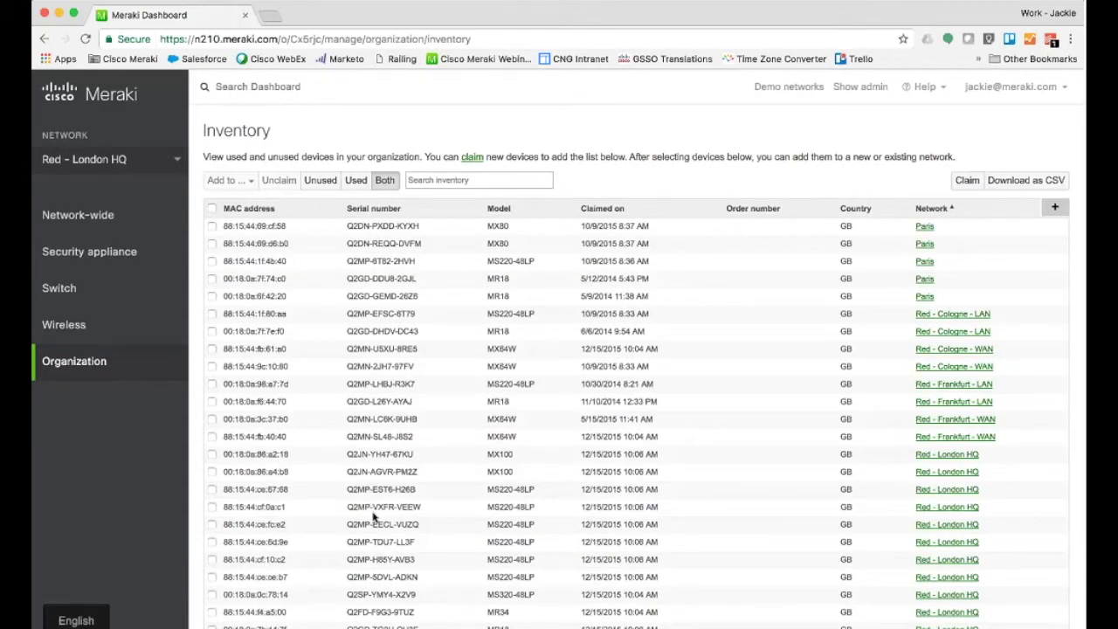
pyautogui.scroll(-5, 373, 517)
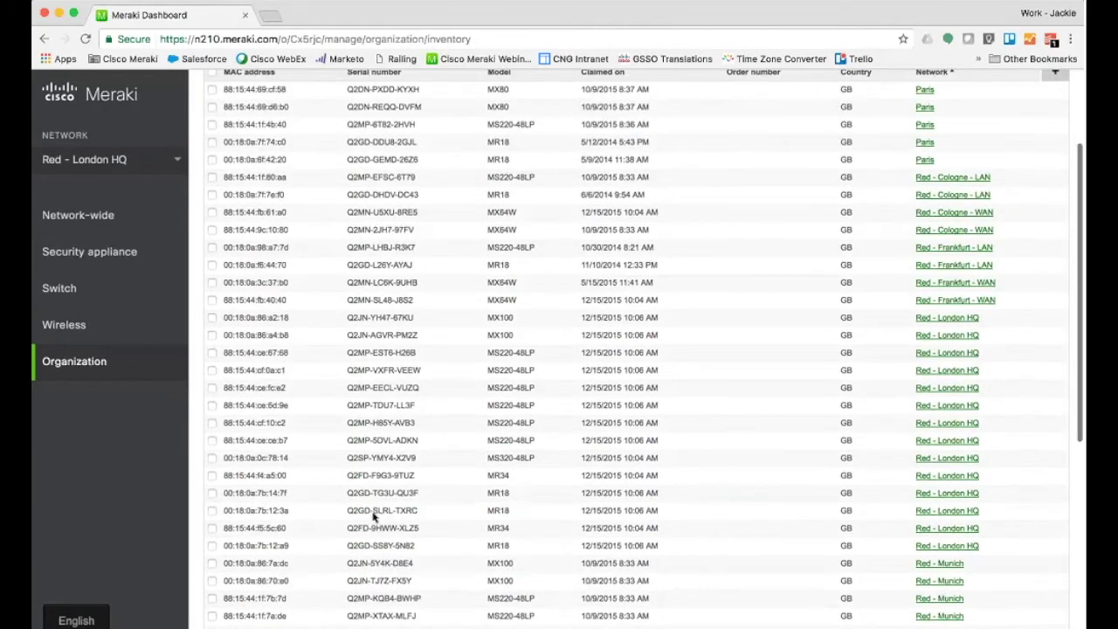
pyautogui.scroll(-3, 373, 517)
pyautogui.scroll(8, 373, 517)
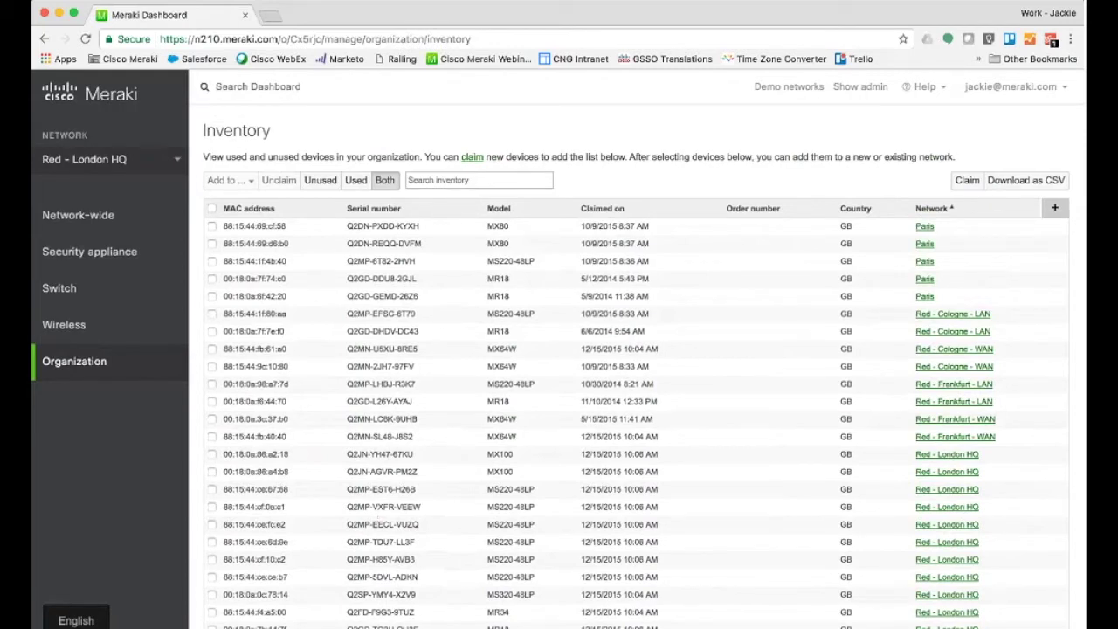
# Step: Check the inventory's used-devices filter and view the form for claiming by serial or order number, closing it without claiming anything
pyautogui.click(362, 180)
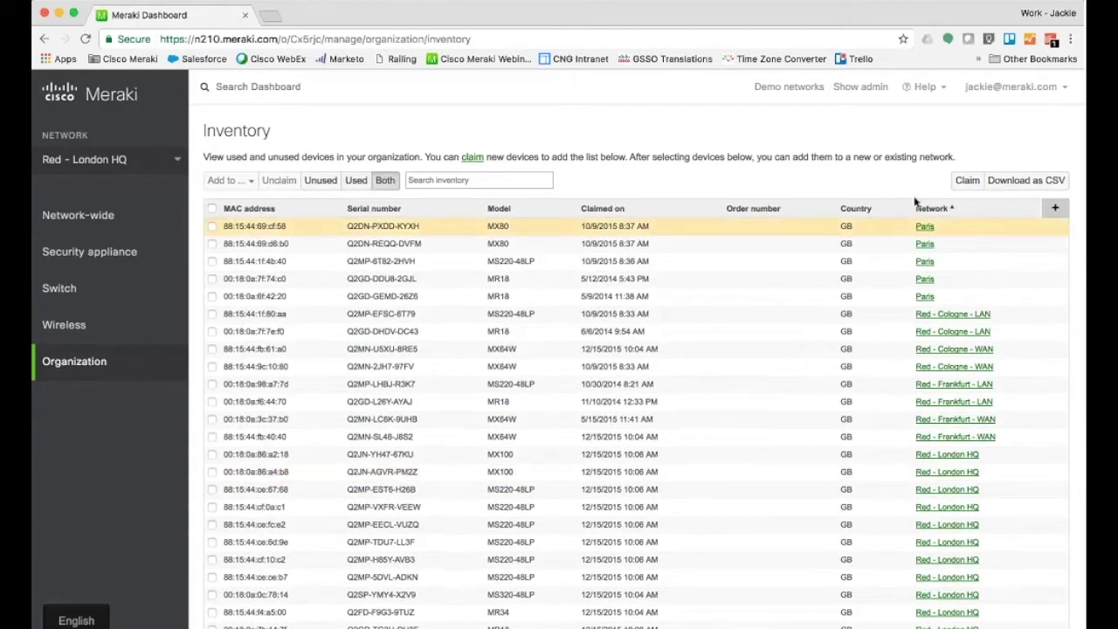
pyautogui.click(967, 181)
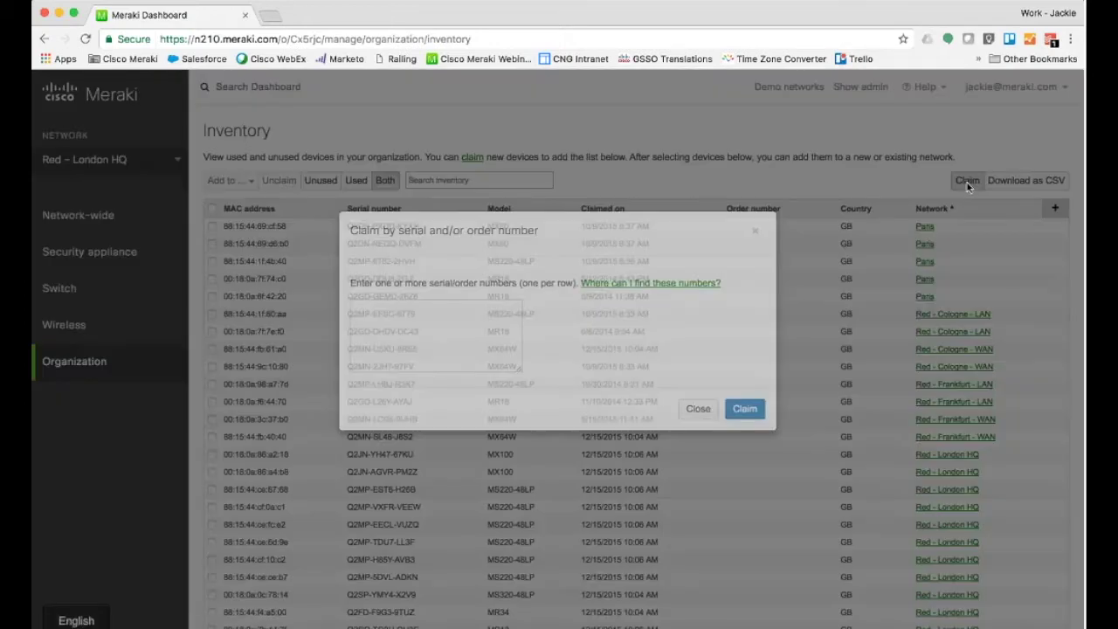
pyautogui.click(753, 260)
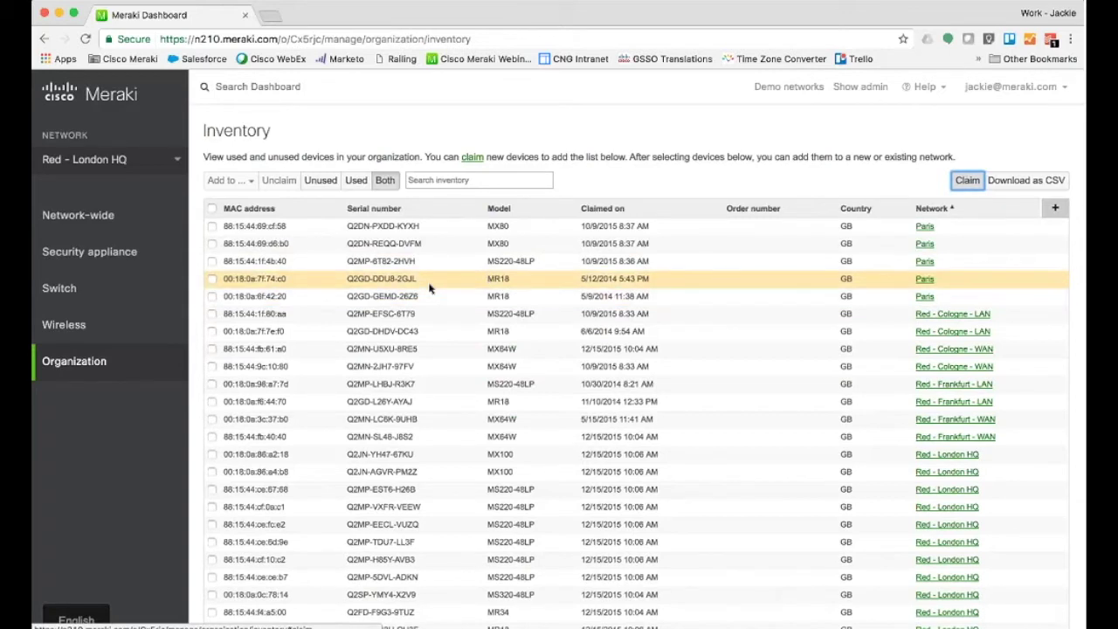
# Step: Open the organization's license information and highlight the license expiration date
pyautogui.moveTo(114, 358)
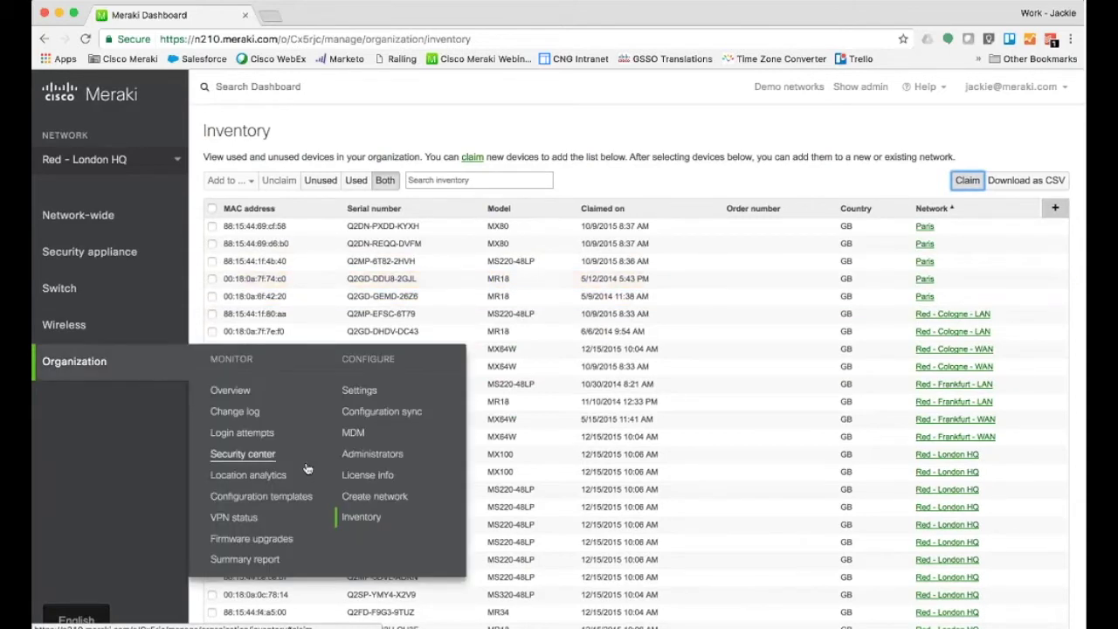
pyautogui.click(364, 477)
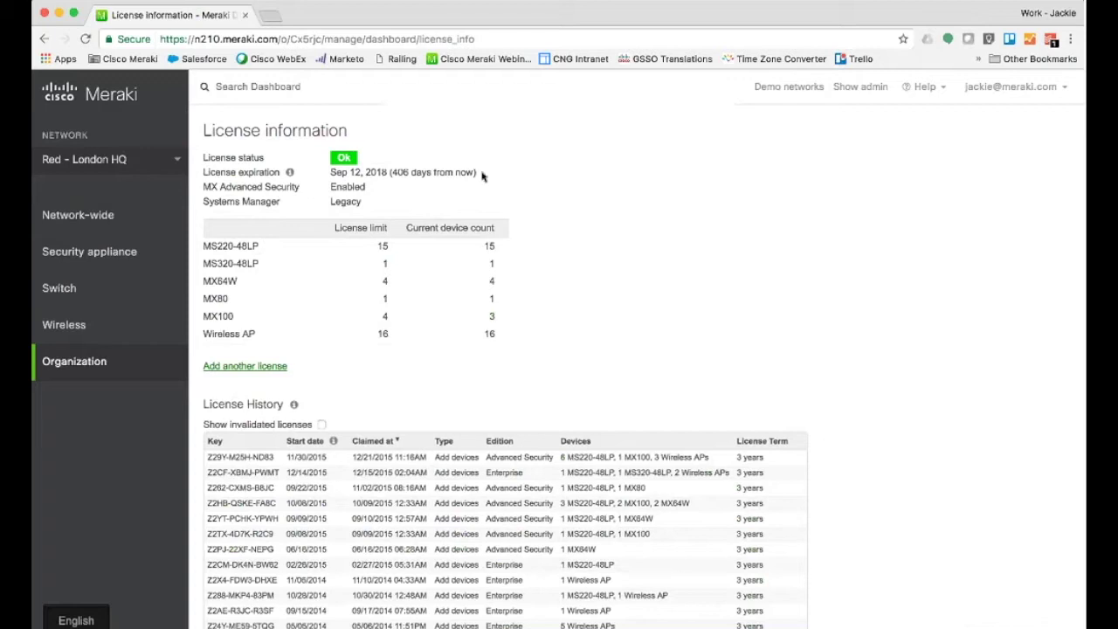
pyautogui.moveTo(479, 173); pyautogui.dragTo(330, 172)
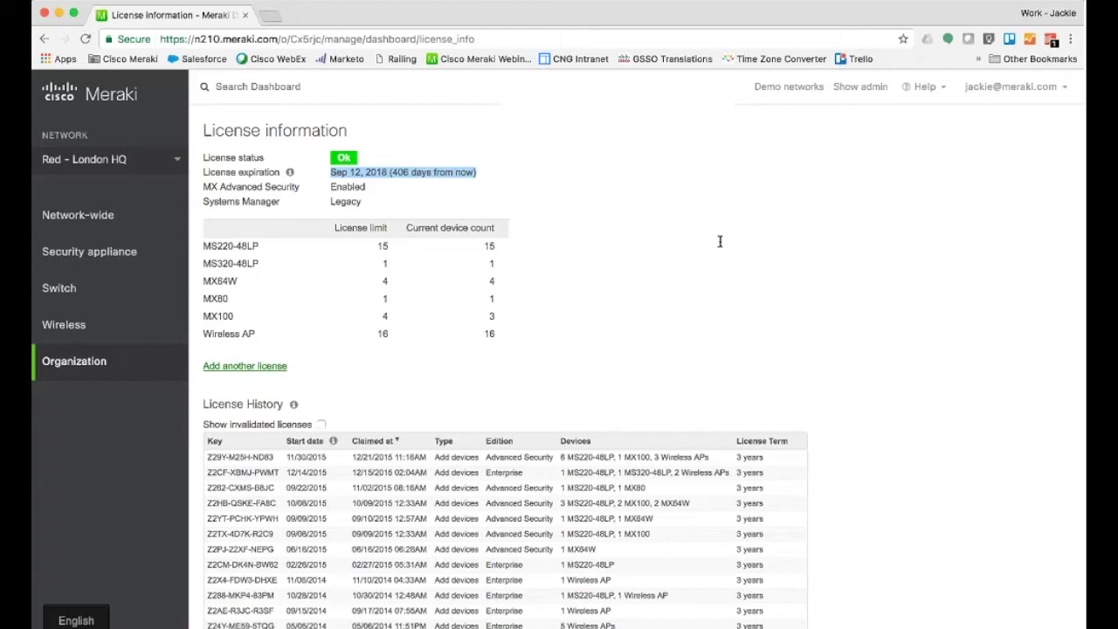
# Step: Open documentation.meraki.com in a new browser tab and search the documentation for "licensing"
pyautogui.press('super+t')
pyautogui.write('do')
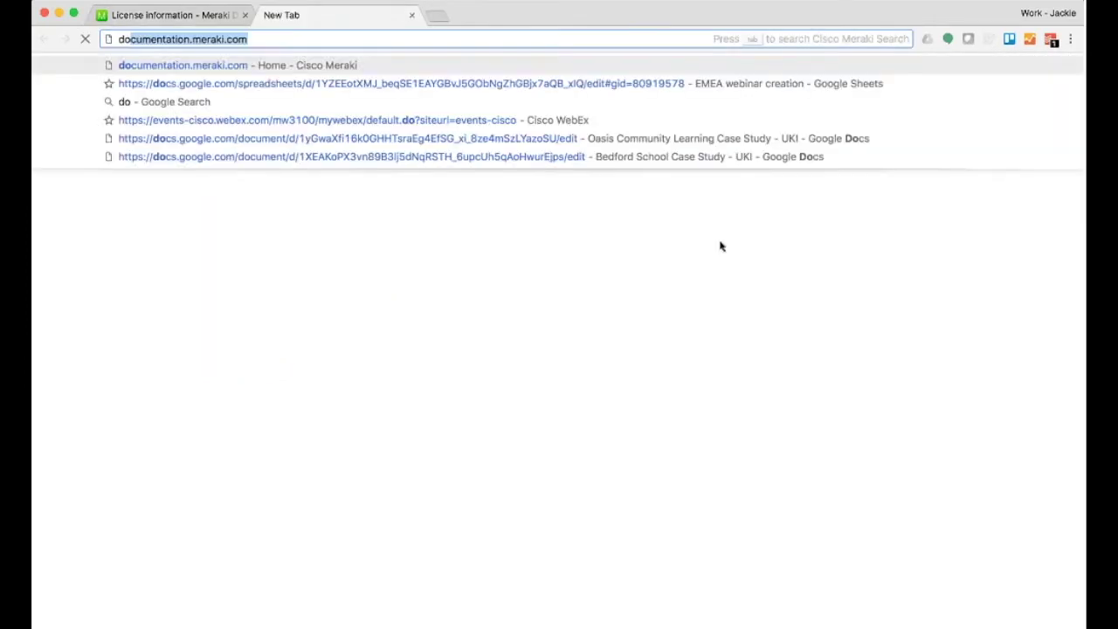
pyautogui.write('cu')
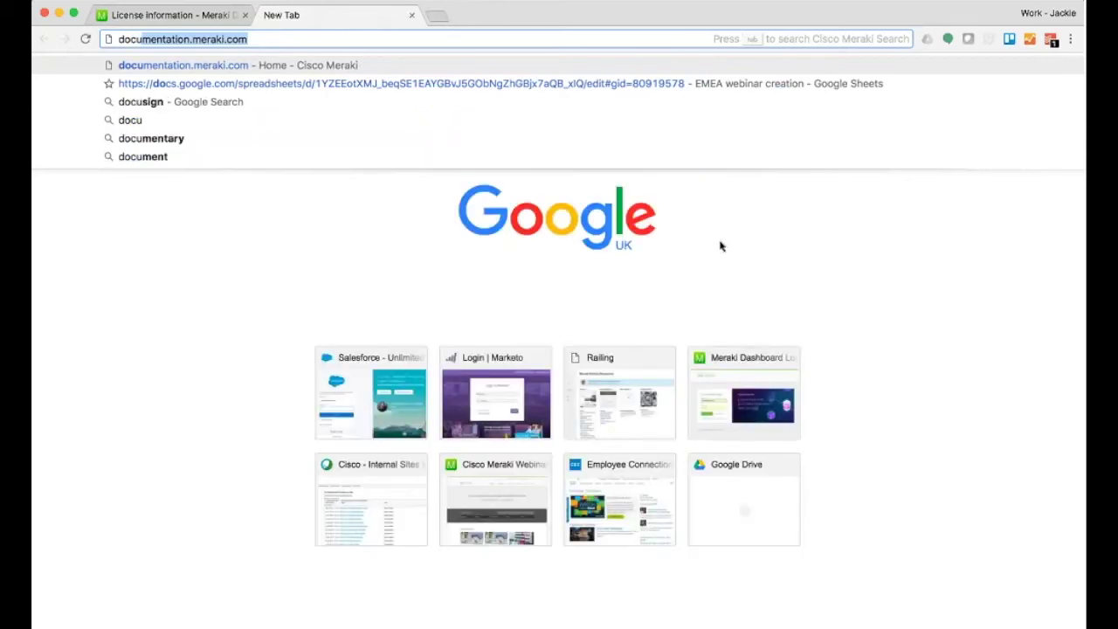
pyautogui.press('Return')
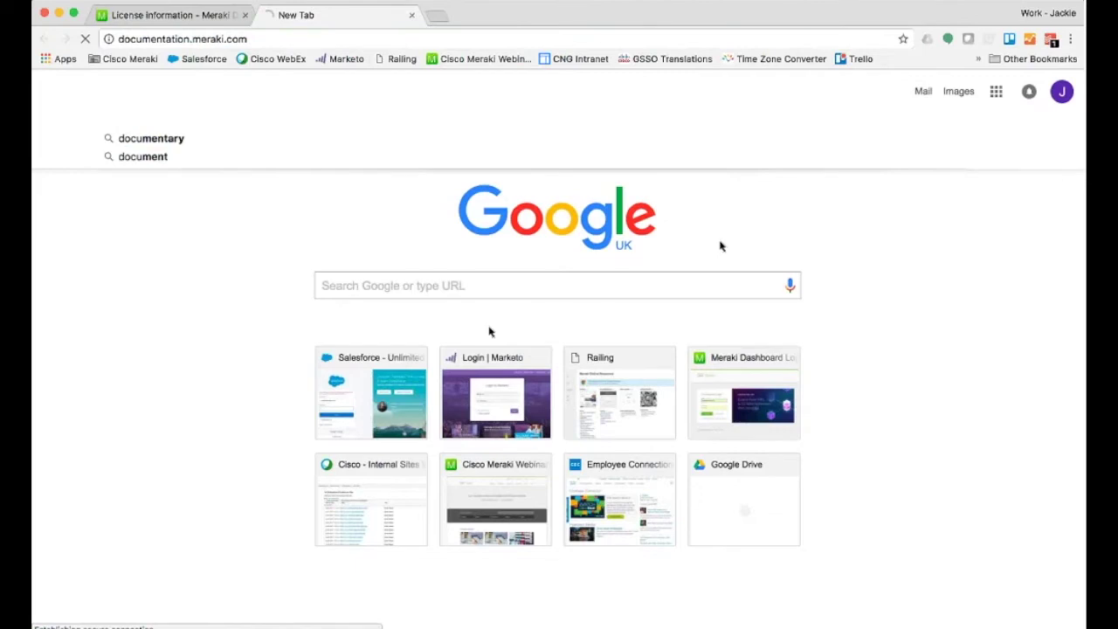
pyautogui.click(394, 150)
pyautogui.write('licensing')
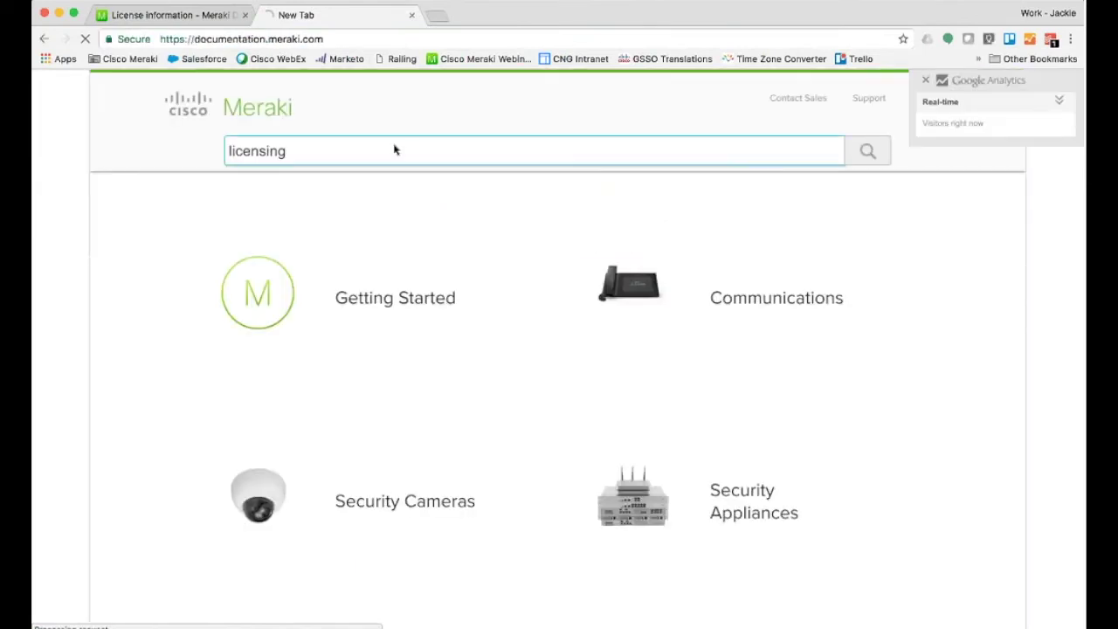
pyautogui.press('Return')
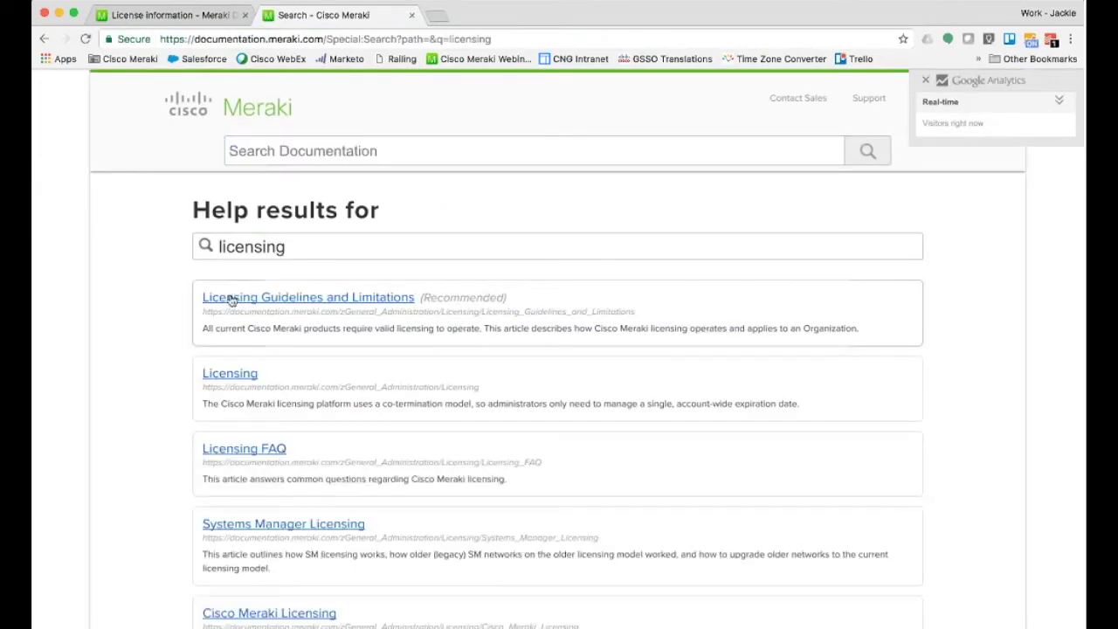
# Step: Open the Licensing FAQ article from the search results and skim its beginning
pyautogui.click(228, 445)
pyautogui.scroll(-2, 226, 449)
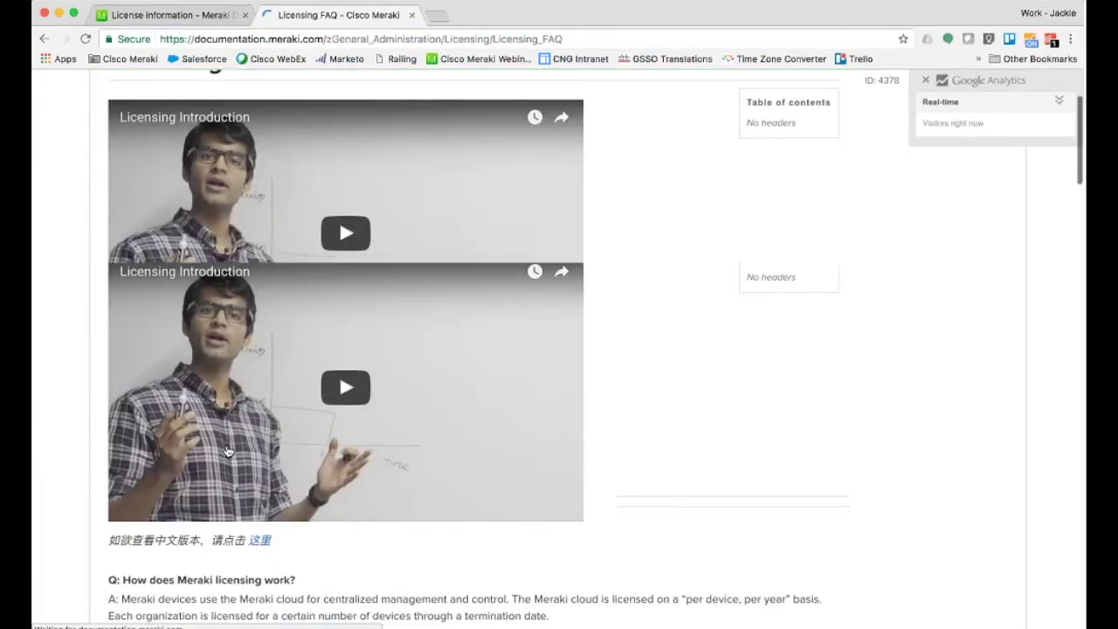
pyautogui.scroll(-1, 226, 449)
pyautogui.scroll(3, 226, 449)
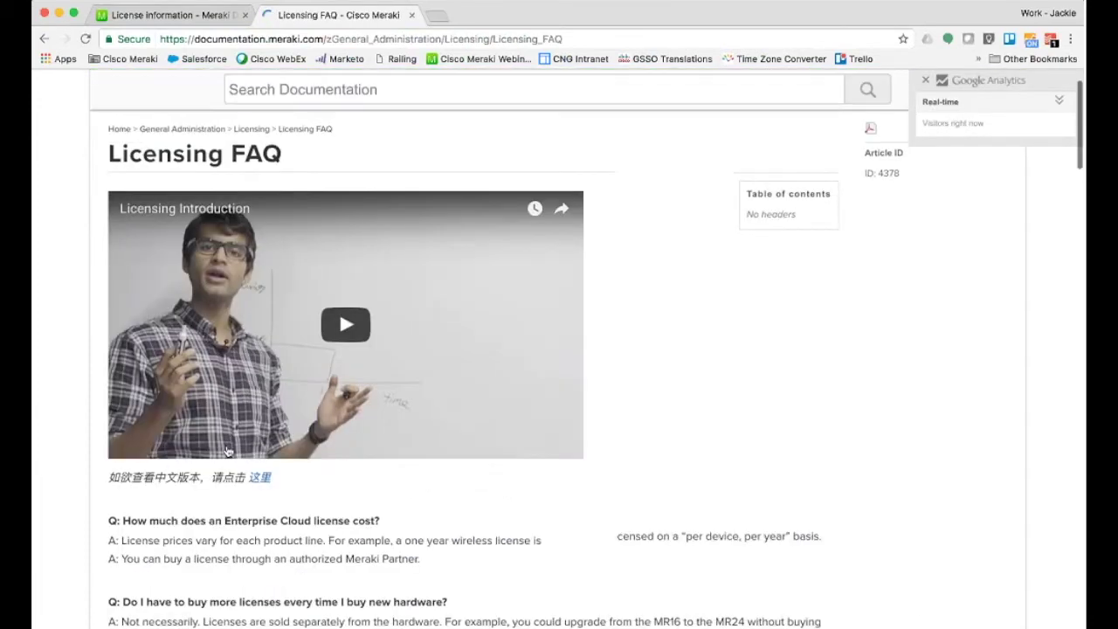
# Step: Return to the license information page in the Meraki dashboard and switch the current network to Paris
pyautogui.click(204, 21)
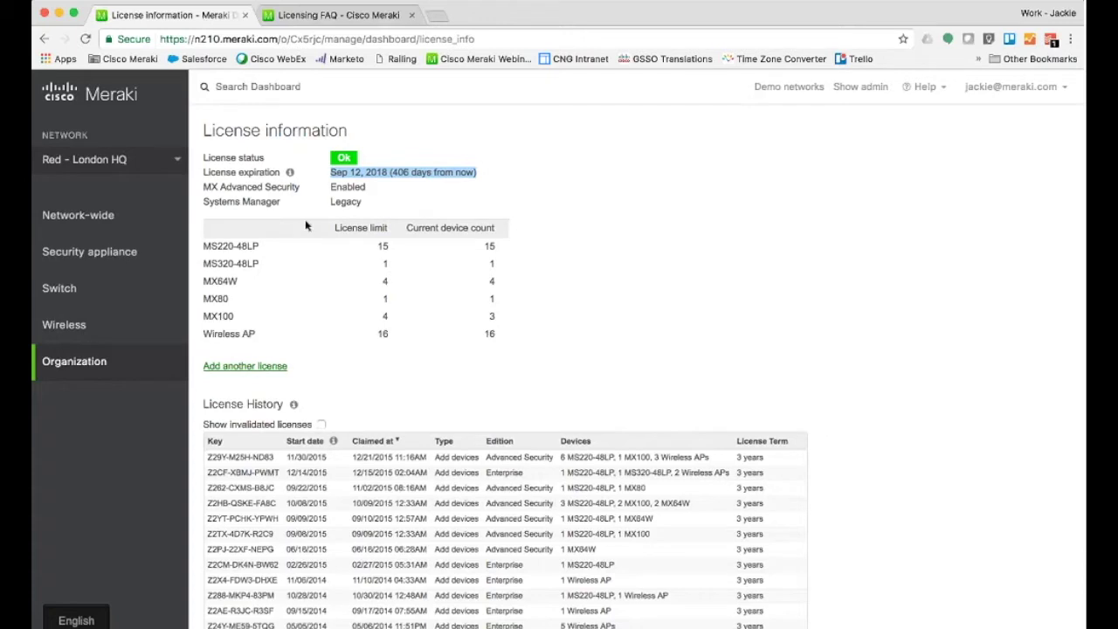
pyautogui.click(242, 131)
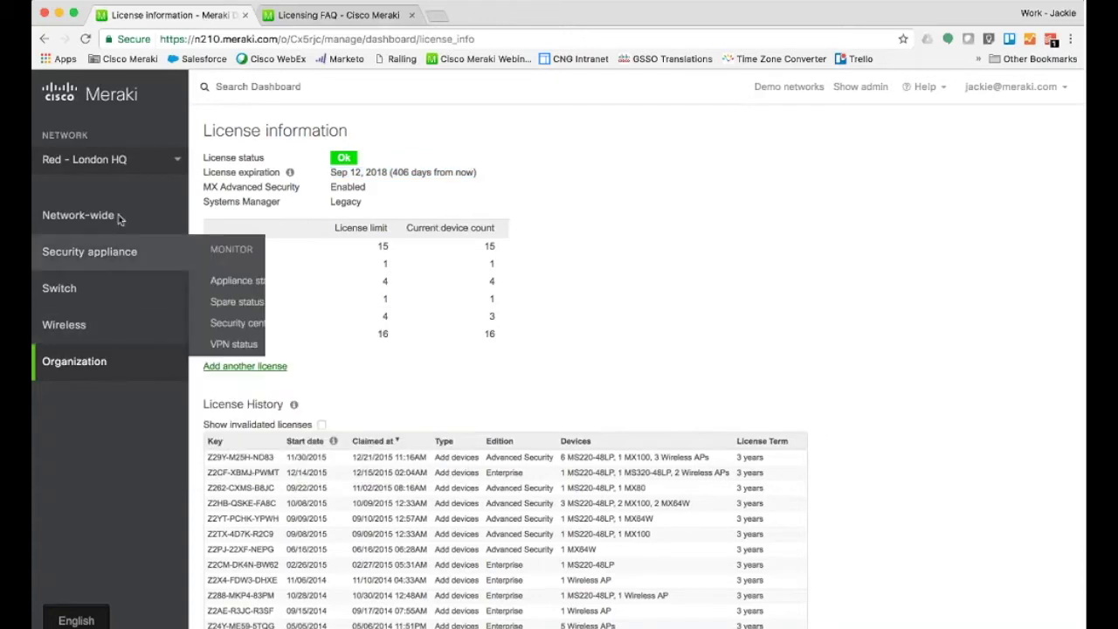
pyautogui.moveTo(121, 216)
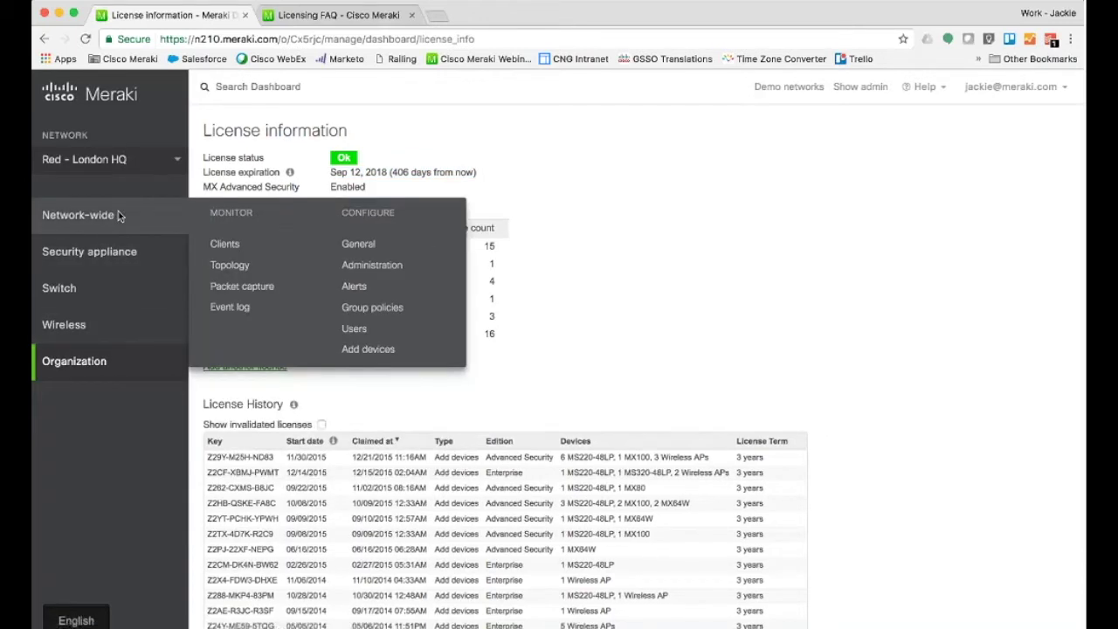
pyautogui.click(127, 162)
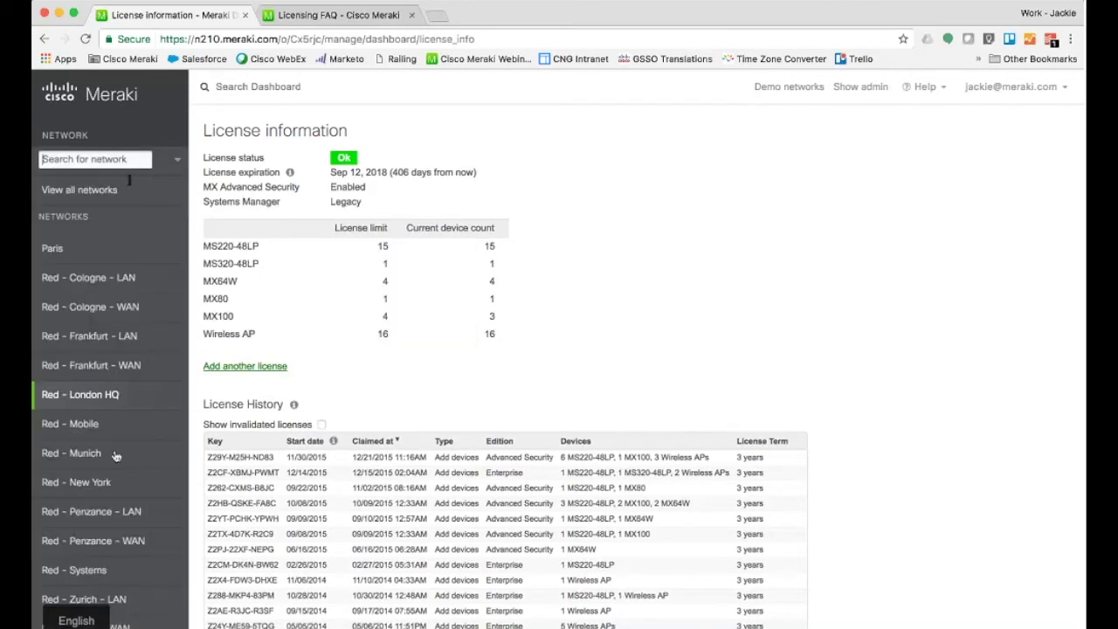
pyautogui.scroll(-3, 115, 456)
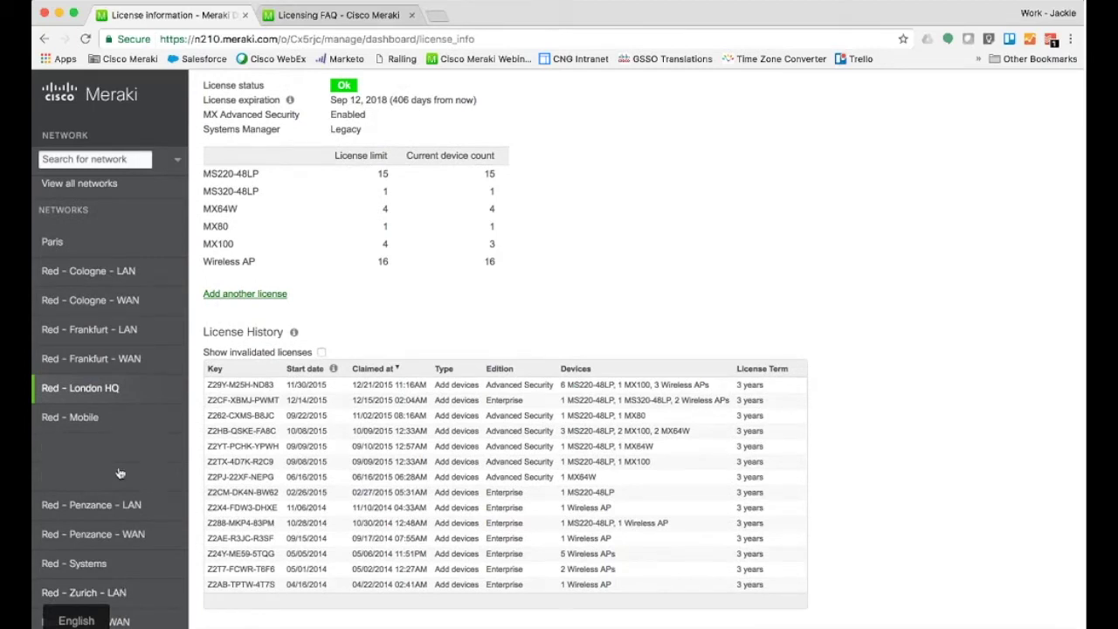
pyautogui.write('pa')
pyautogui.click(55, 199)
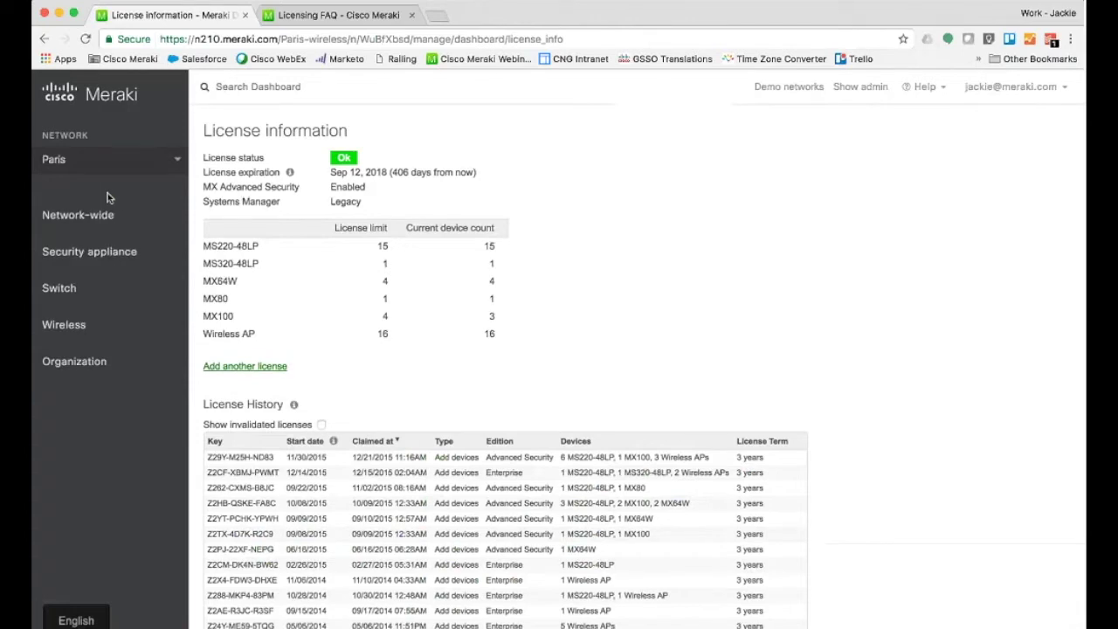
# Step: Reopen the organization's inventory and go from there to the overview of all networks
pyautogui.moveTo(106, 373)
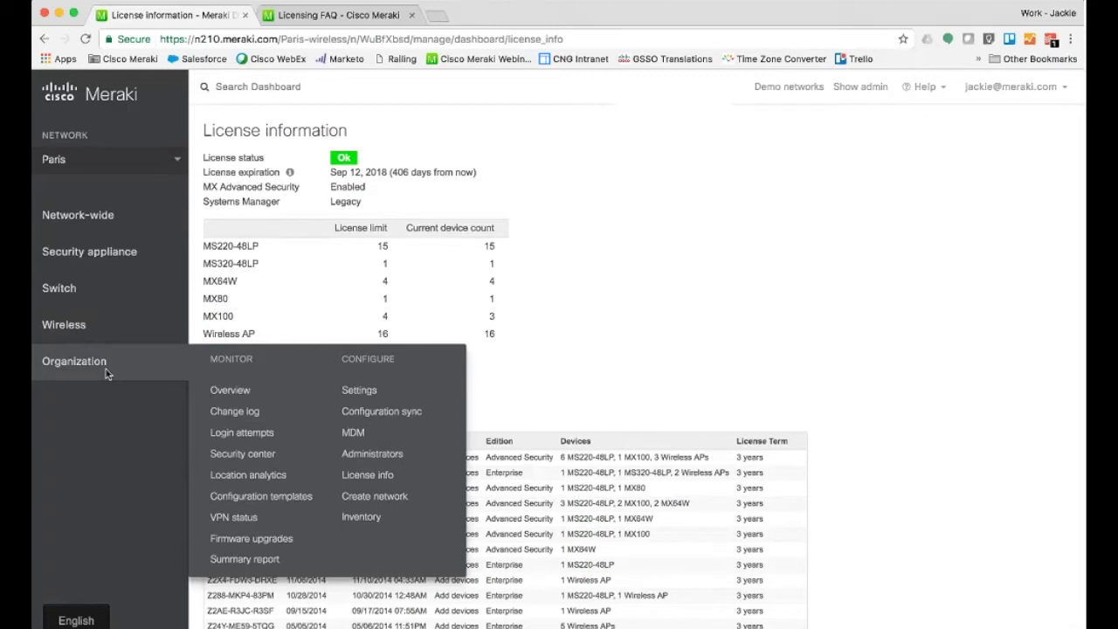
pyautogui.click(361, 517)
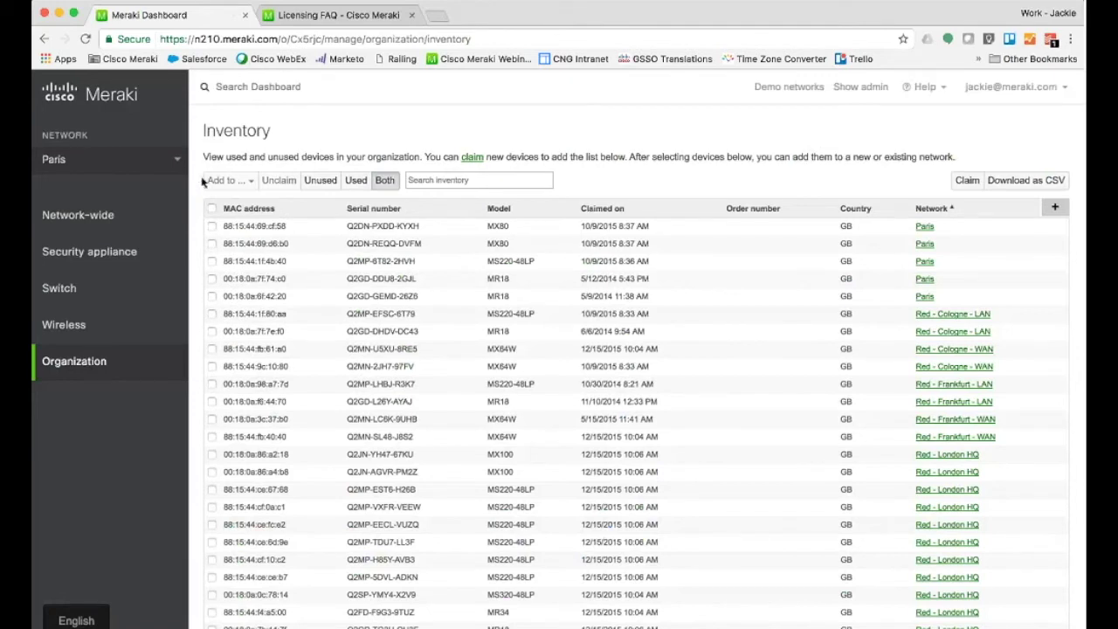
pyautogui.moveTo(187, 226)
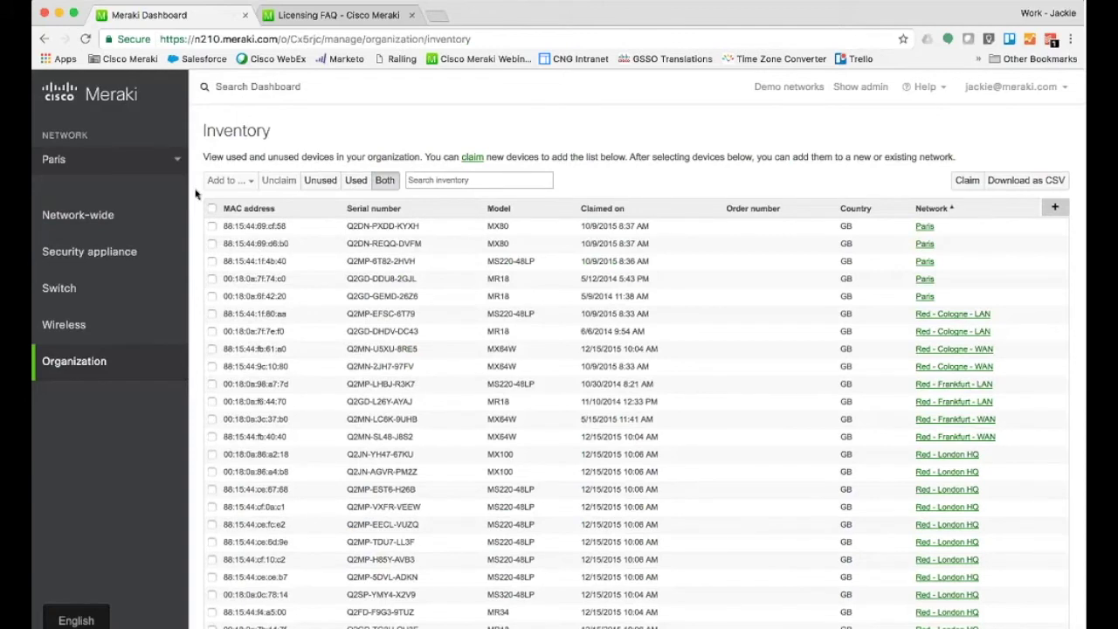
pyautogui.click(148, 190)
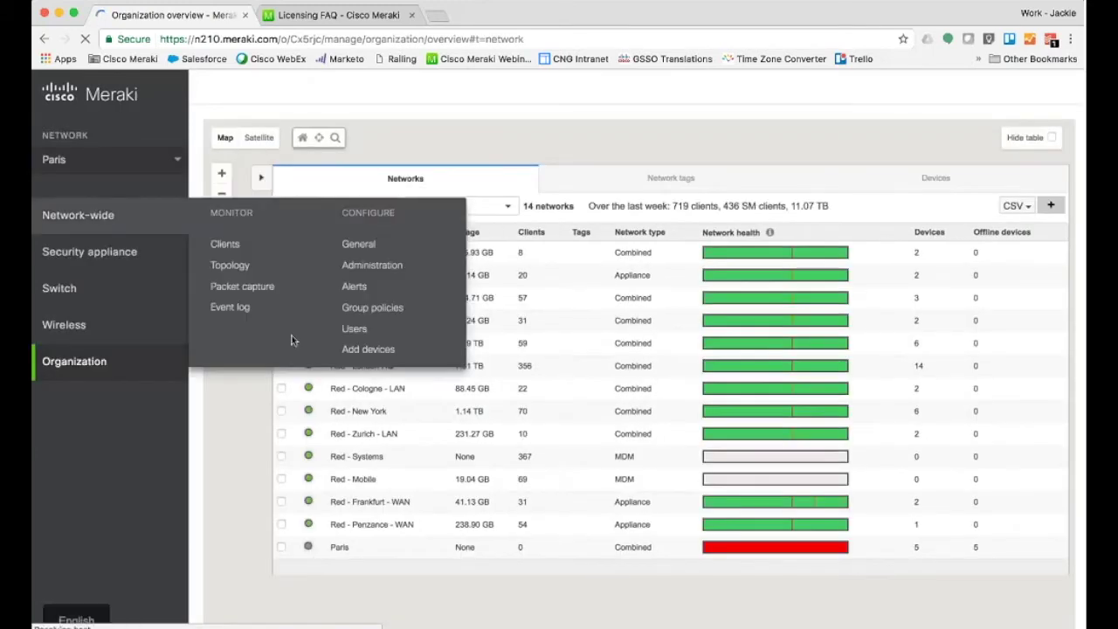
# Step: Delete the Paris network from the organization overview, acknowledging that the deletion is irreversible
pyautogui.click(281, 547)
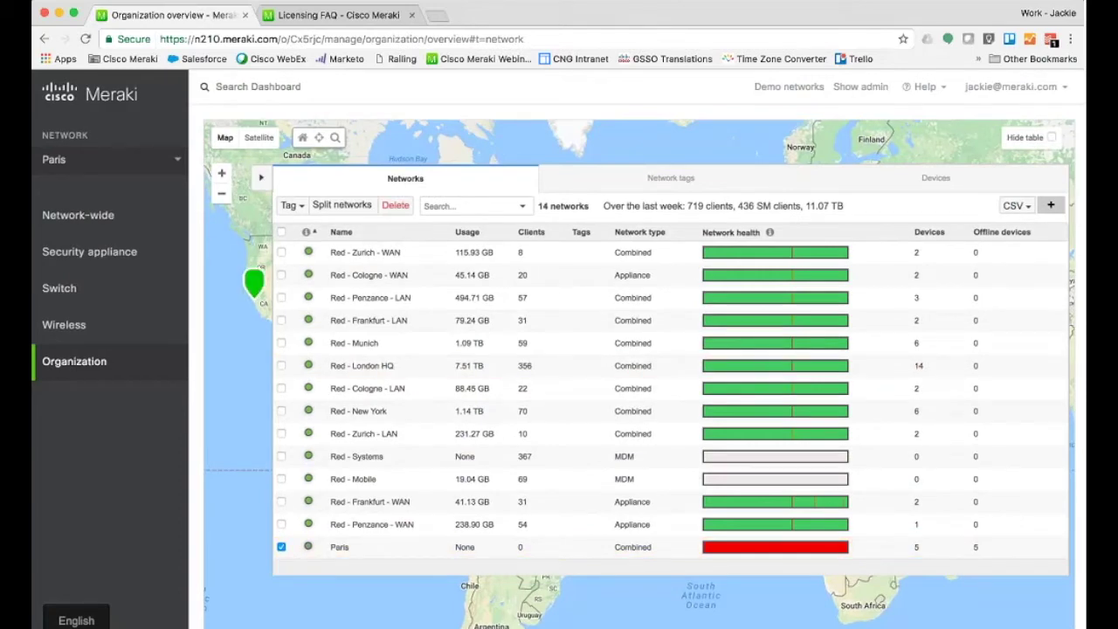
pyautogui.click(410, 207)
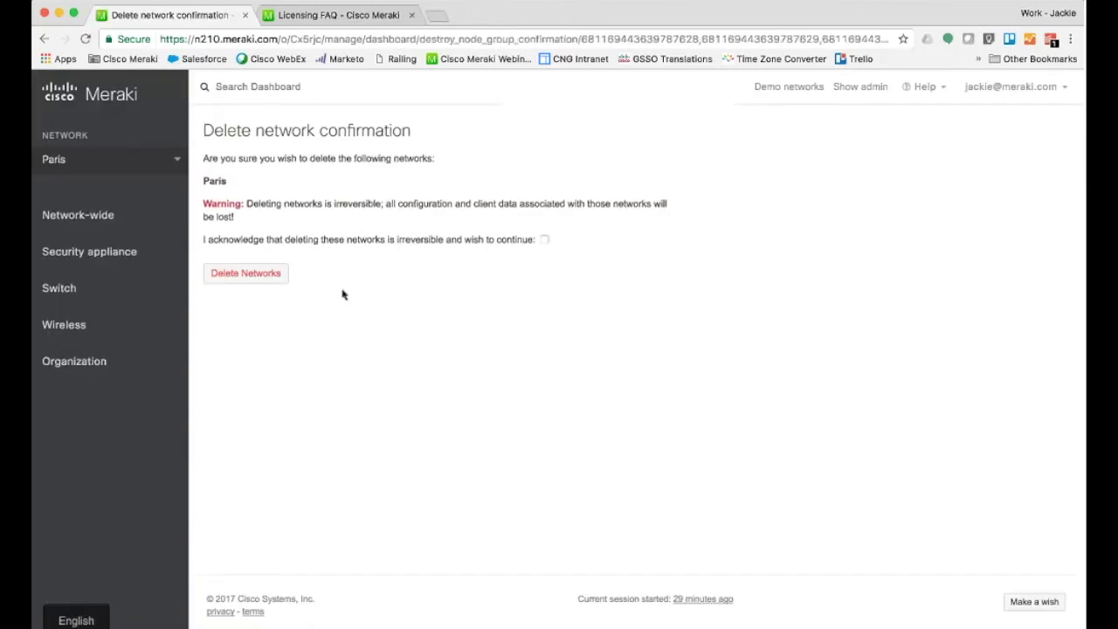
pyautogui.click(544, 239)
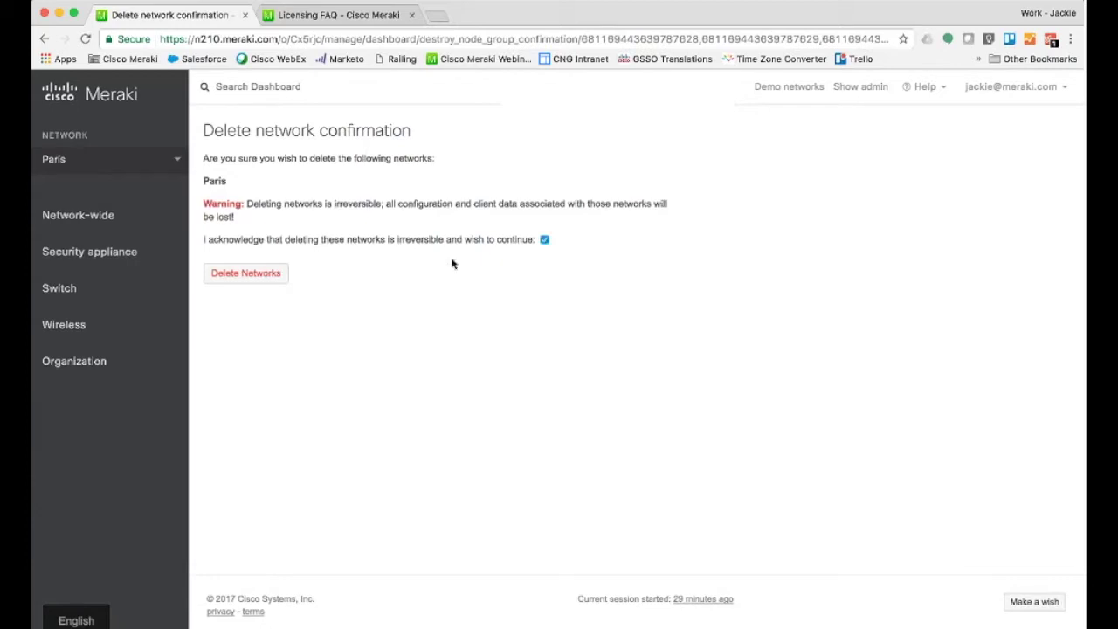
pyautogui.click(271, 274)
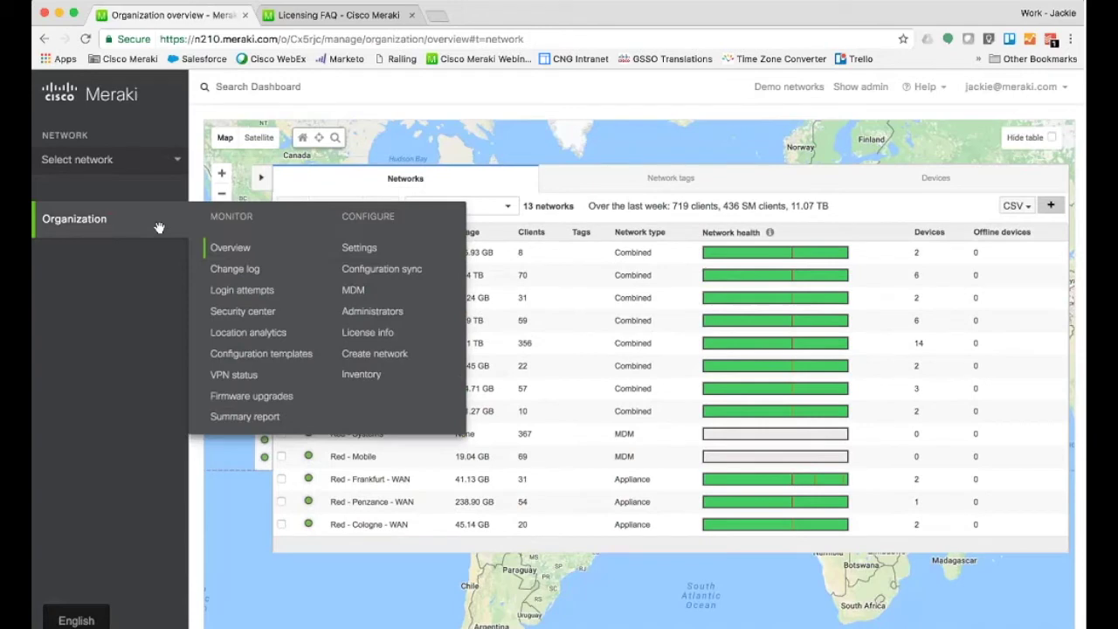
# Step: Open the organization's inventory to review its devices, and go from there to the Create network page
pyautogui.click(357, 376)
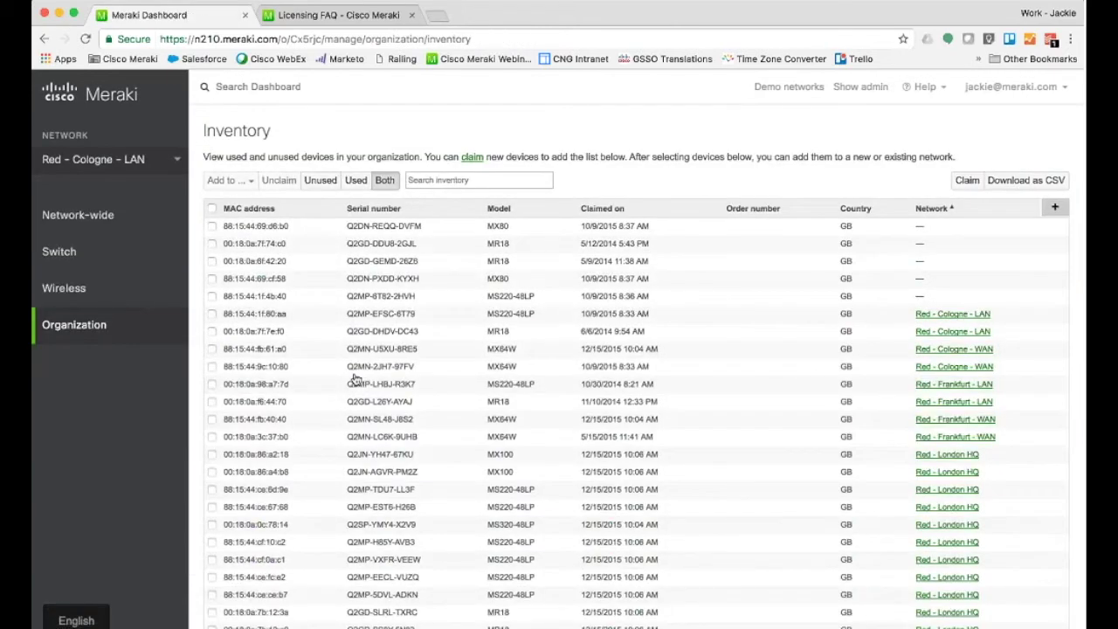
pyautogui.moveTo(138, 311)
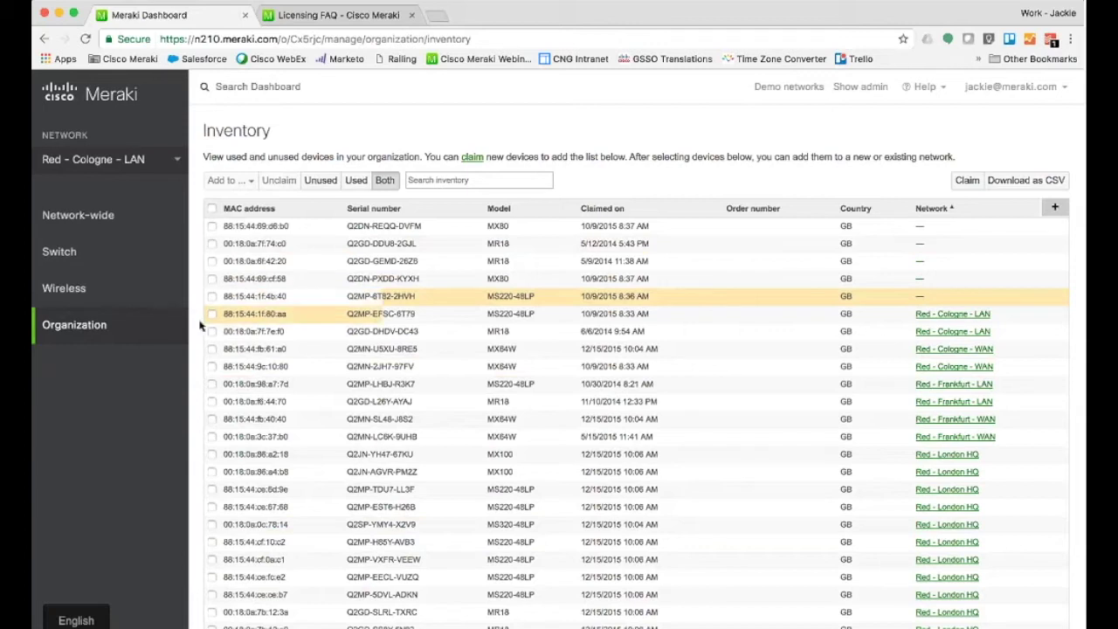
pyautogui.moveTo(177, 325)
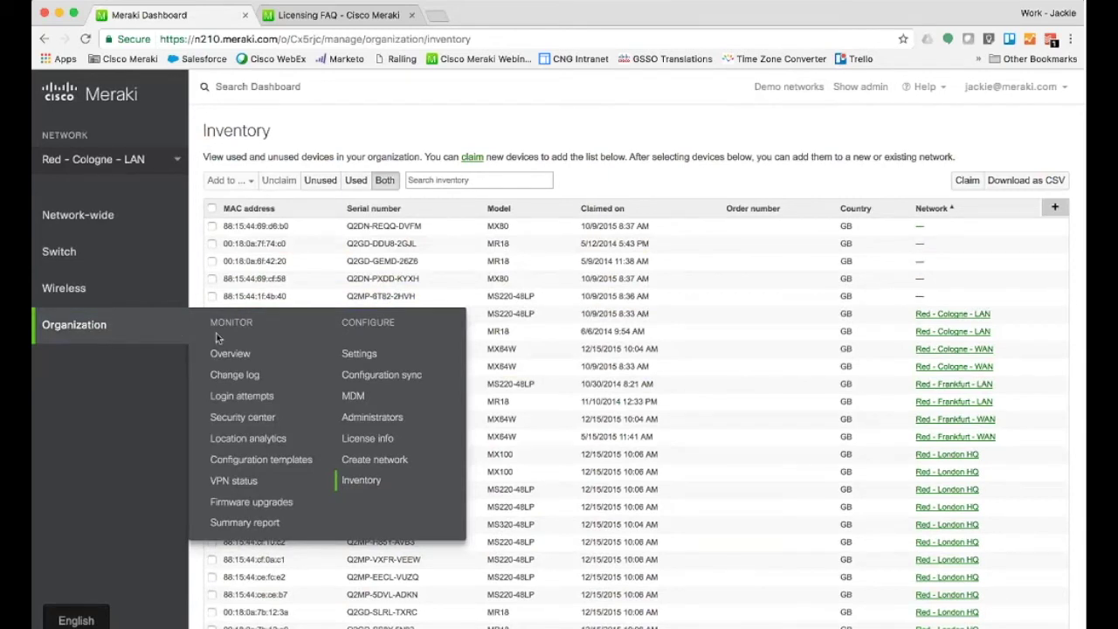
pyautogui.click(264, 353)
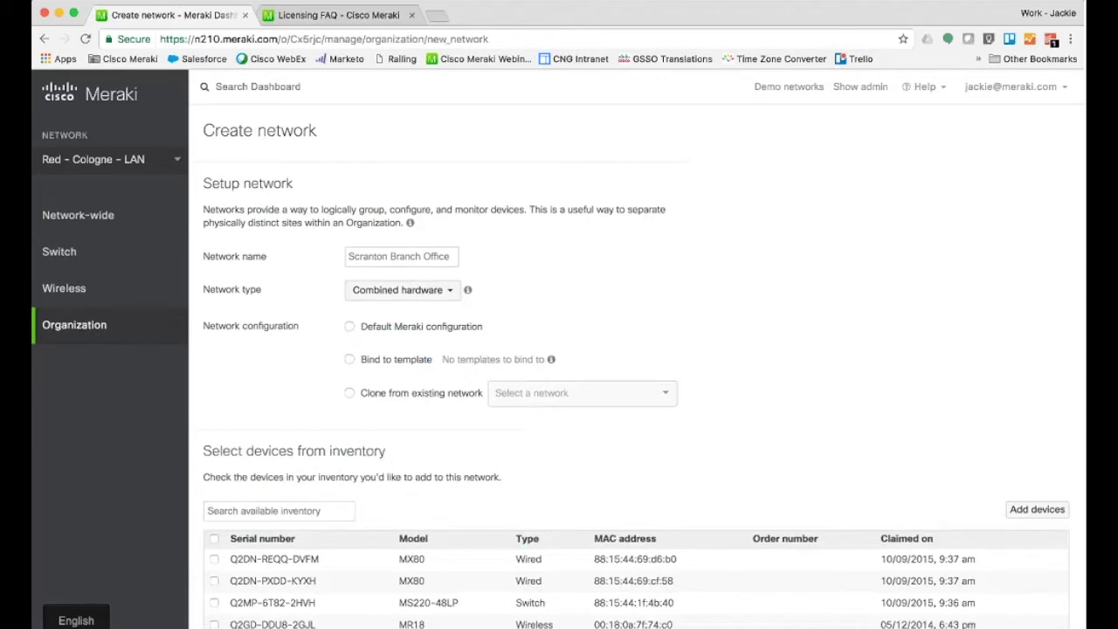
# Step: Review the network type options and set the new network's configuration to clone from the existing network Red - New York
pyautogui.click(395, 396)
pyautogui.click(444, 297)
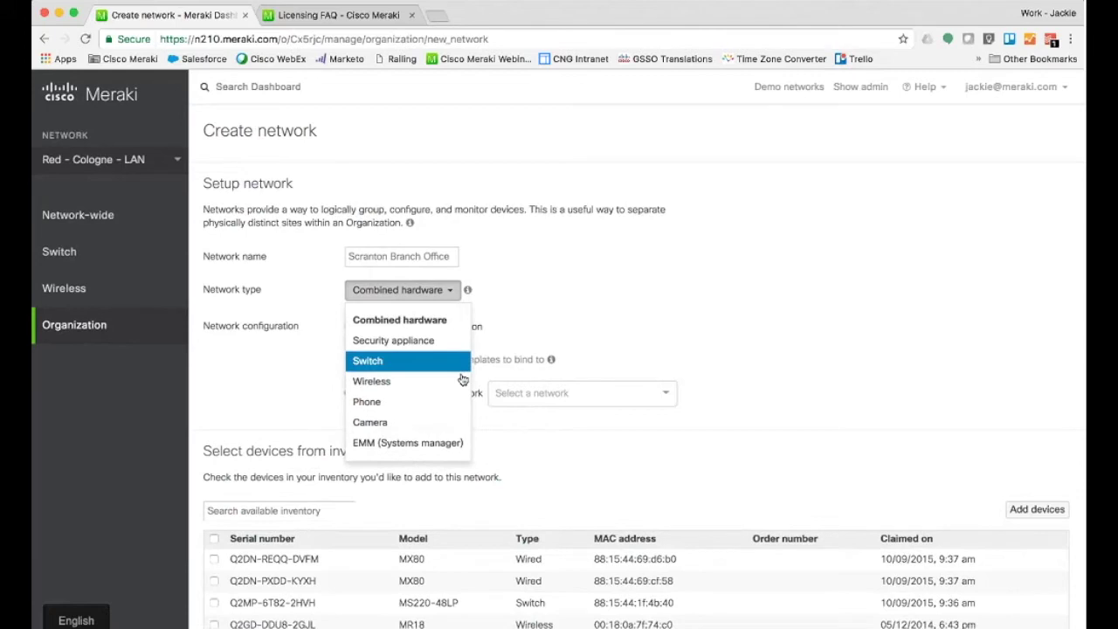
pyautogui.click(527, 332)
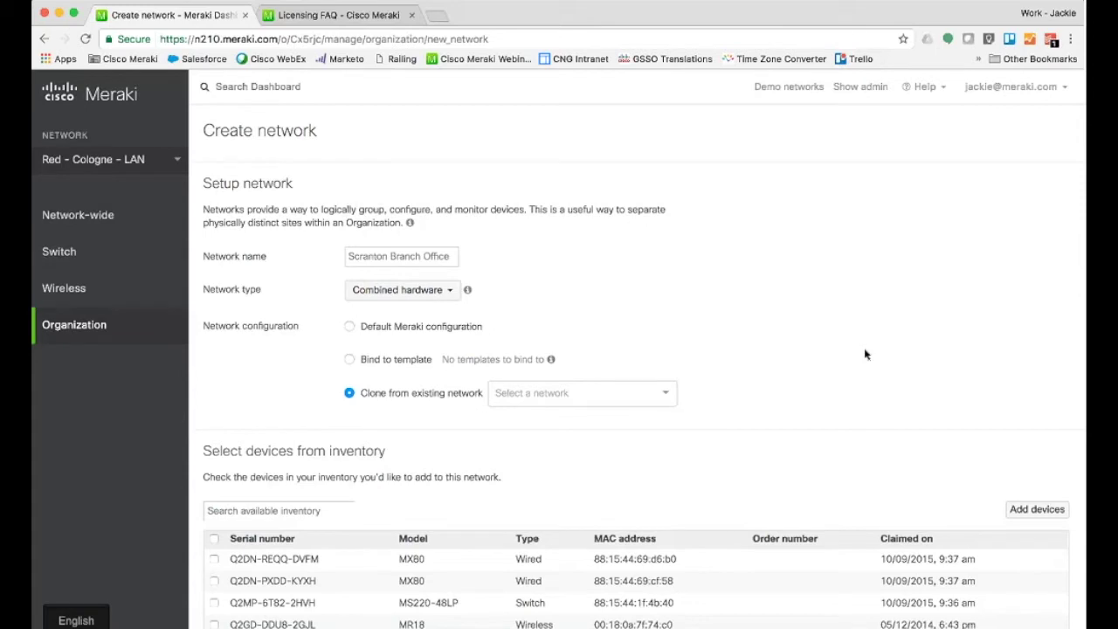
pyautogui.click(645, 395)
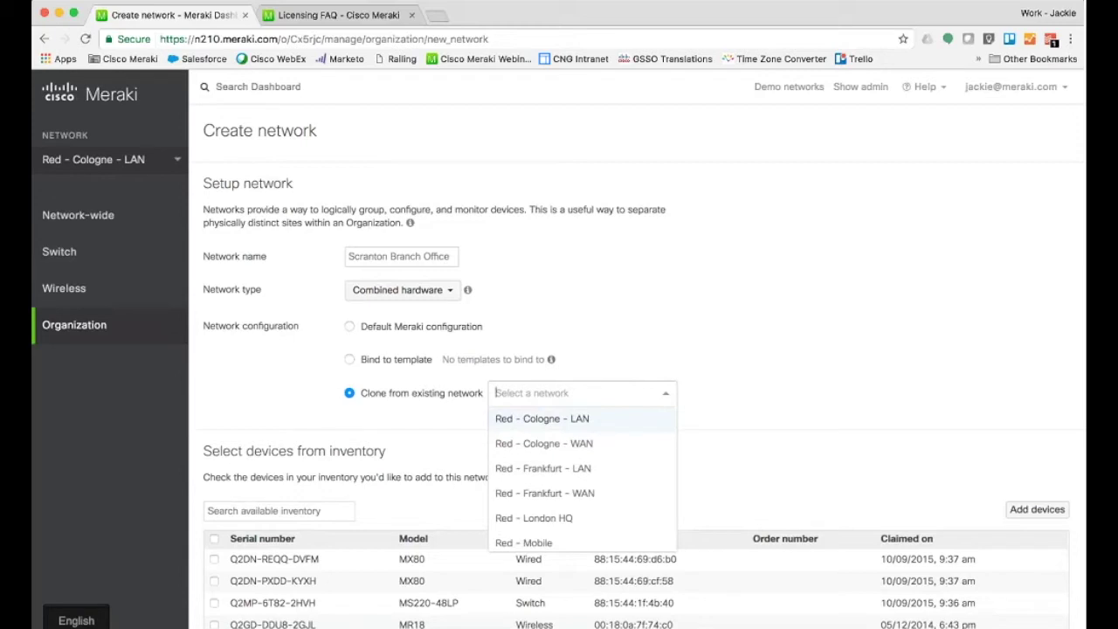
pyautogui.scroll(-3, 643, 461)
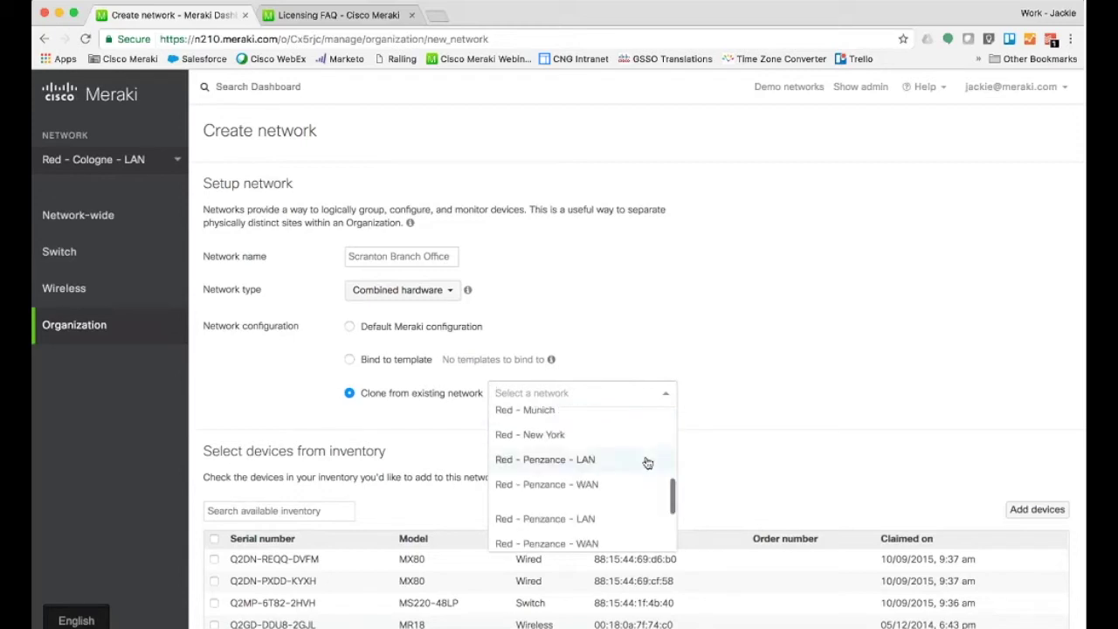
pyautogui.scroll(-2, 647, 462)
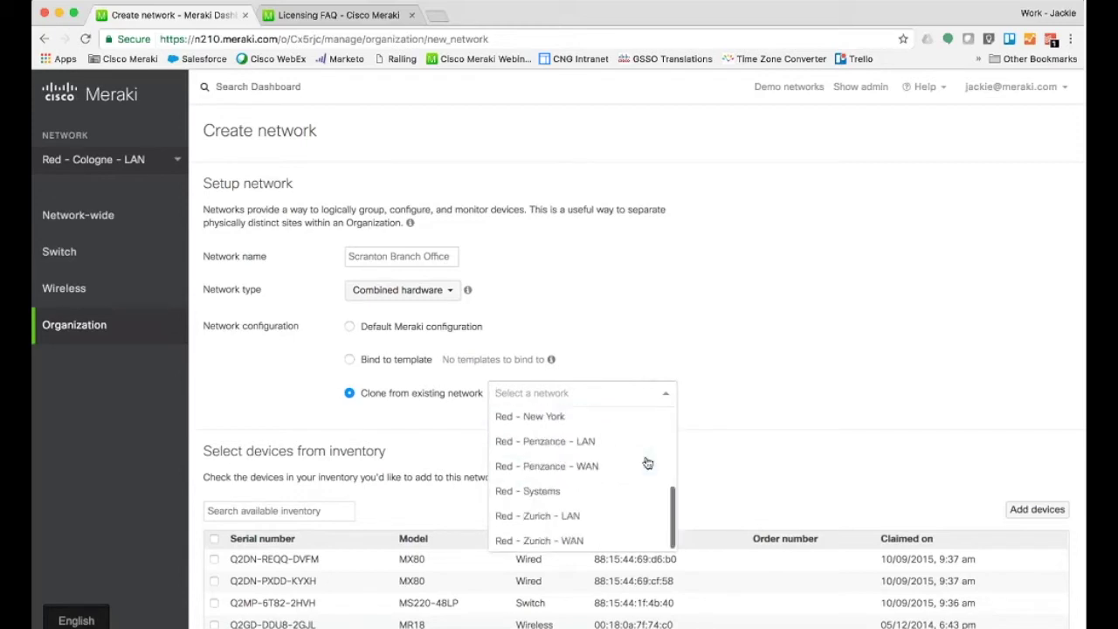
pyautogui.scroll(-1, 647, 462)
pyautogui.click(624, 412)
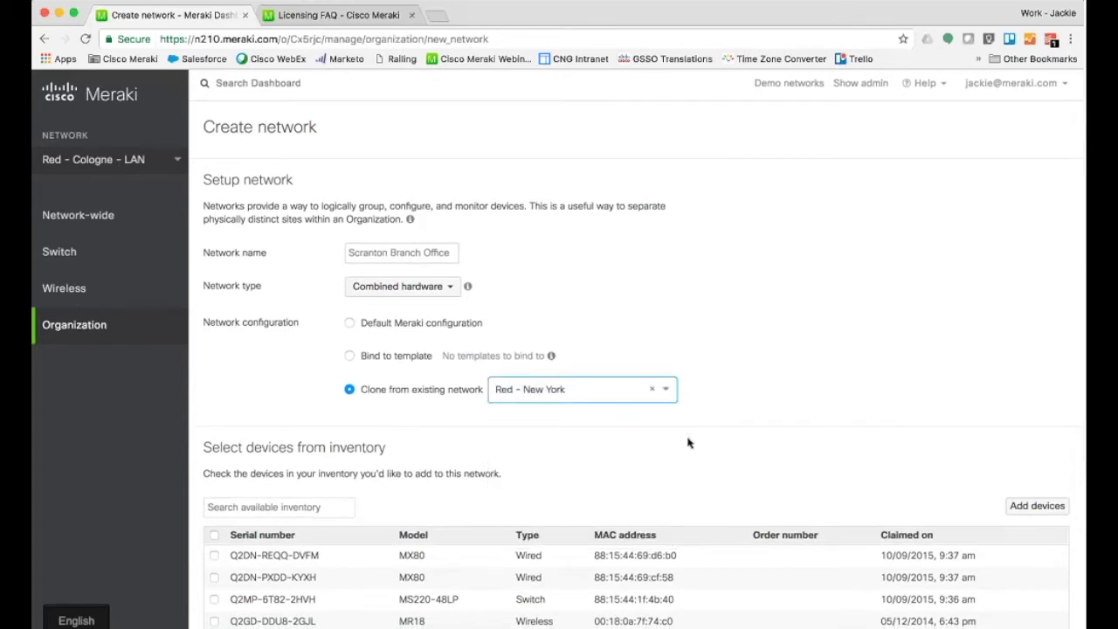
# Step: Name the new network Amsterdam
pyautogui.scroll(-2, 695, 391)
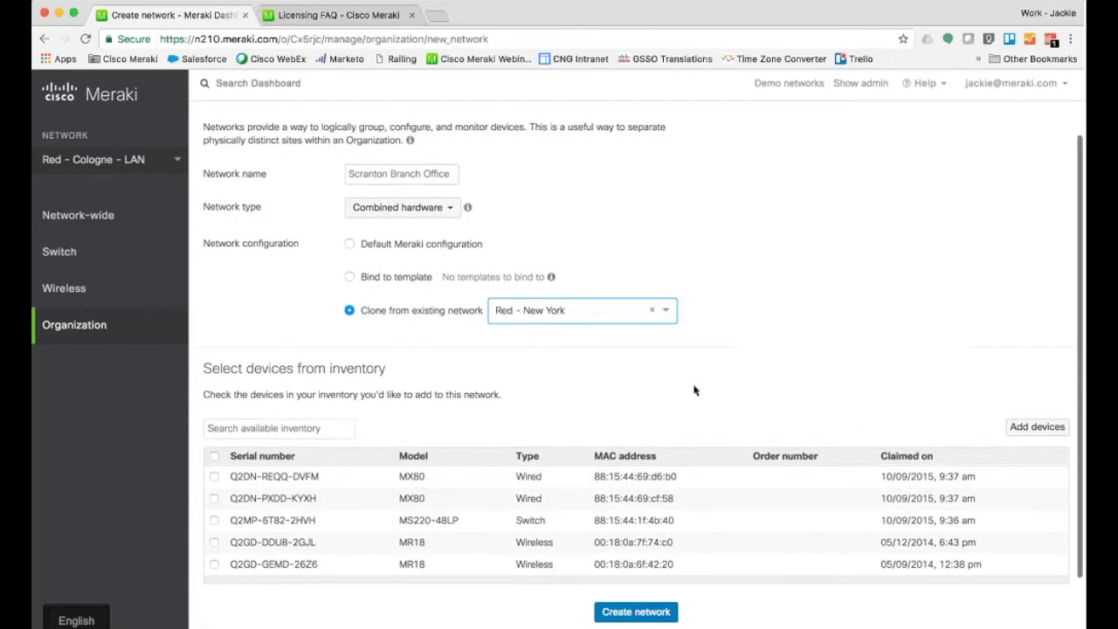
pyautogui.scroll(-2, 695, 390)
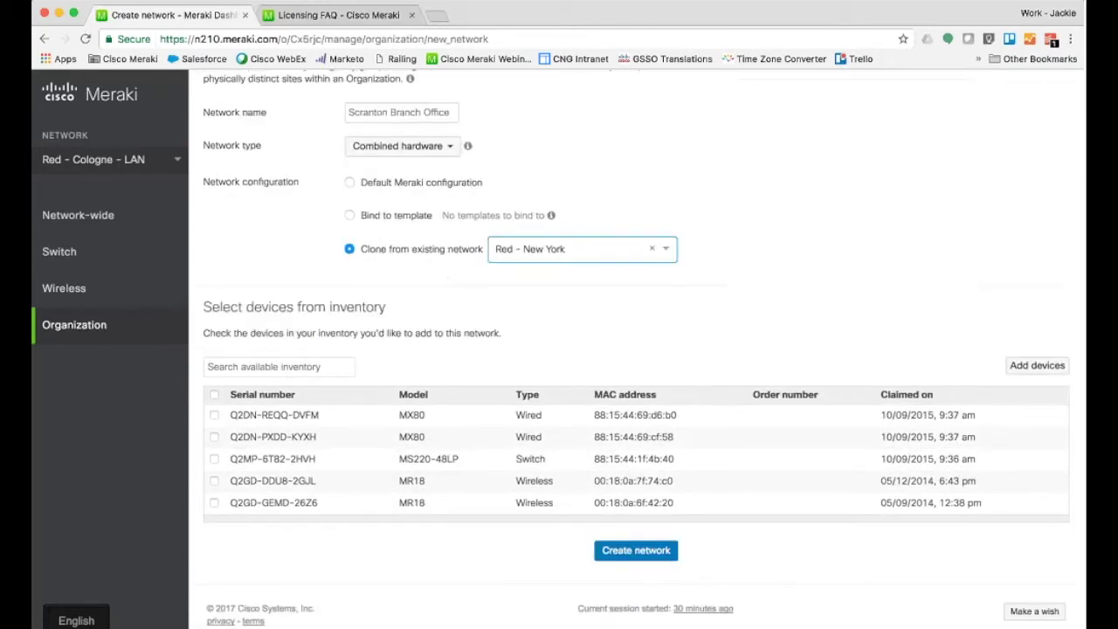
pyautogui.click(407, 115)
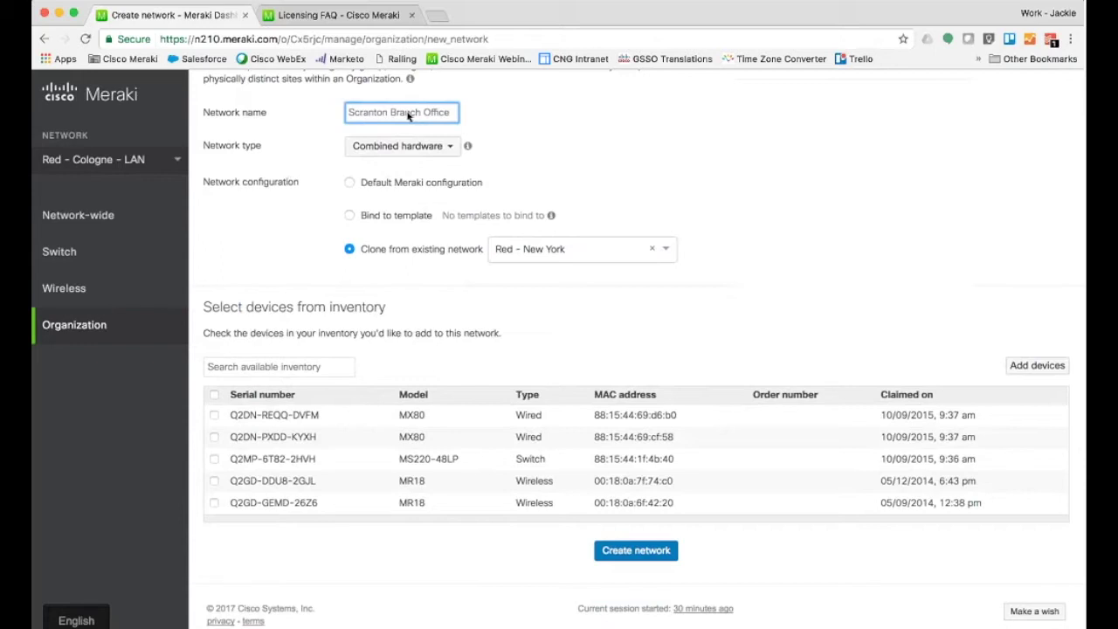
pyautogui.write('Ams')
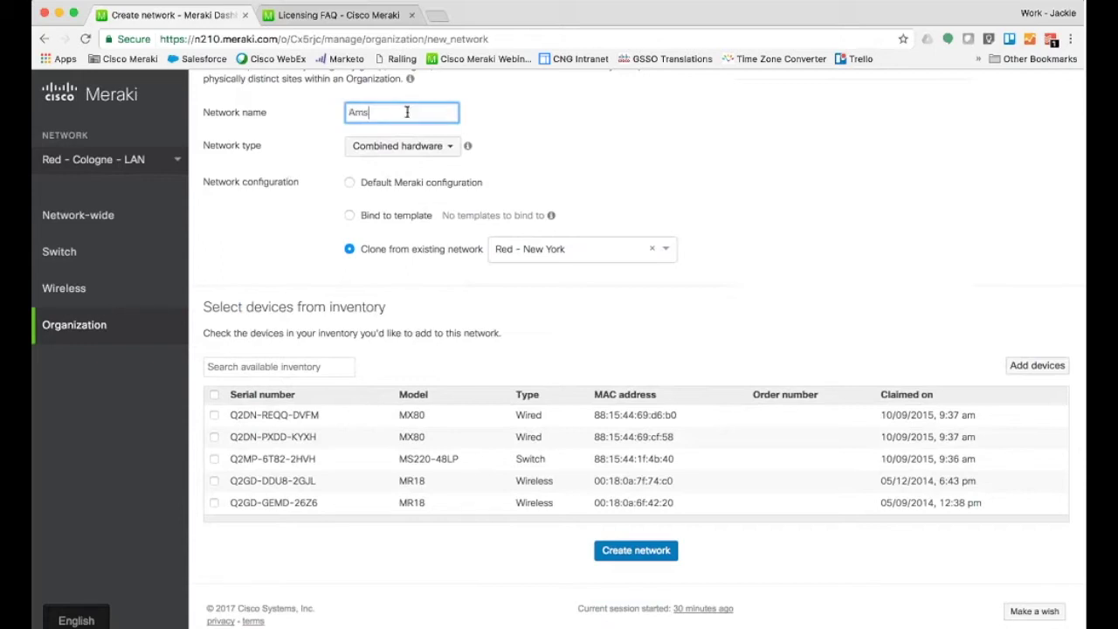
pyautogui.write('terdam')
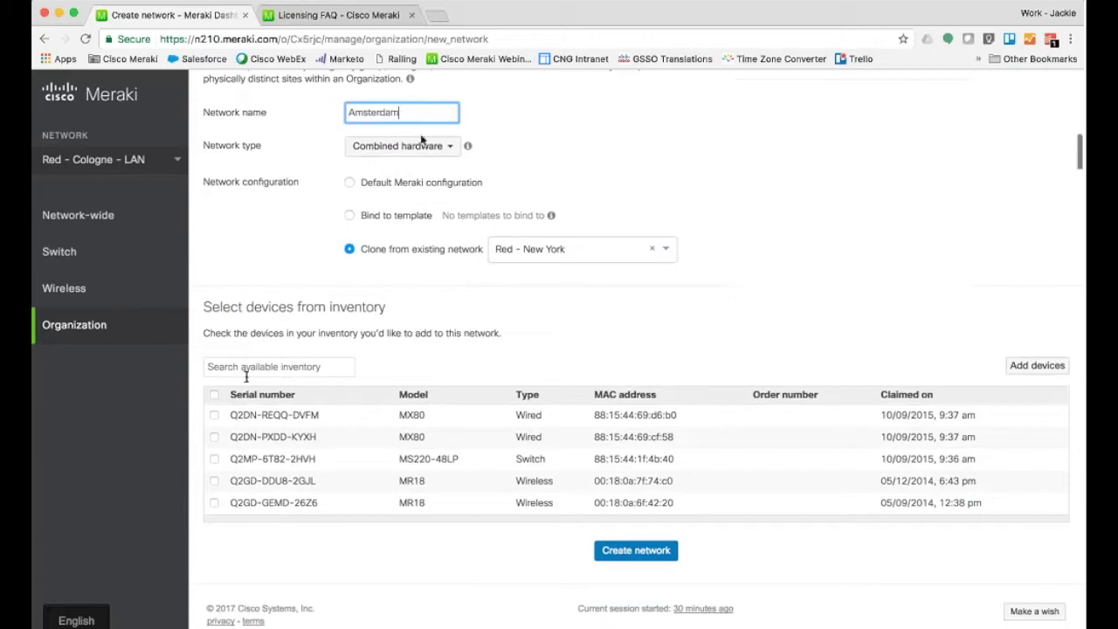
# Step: Select all available inventory devices for the Amsterdam network and try to create it
pyautogui.scroll(2, 250, 370)
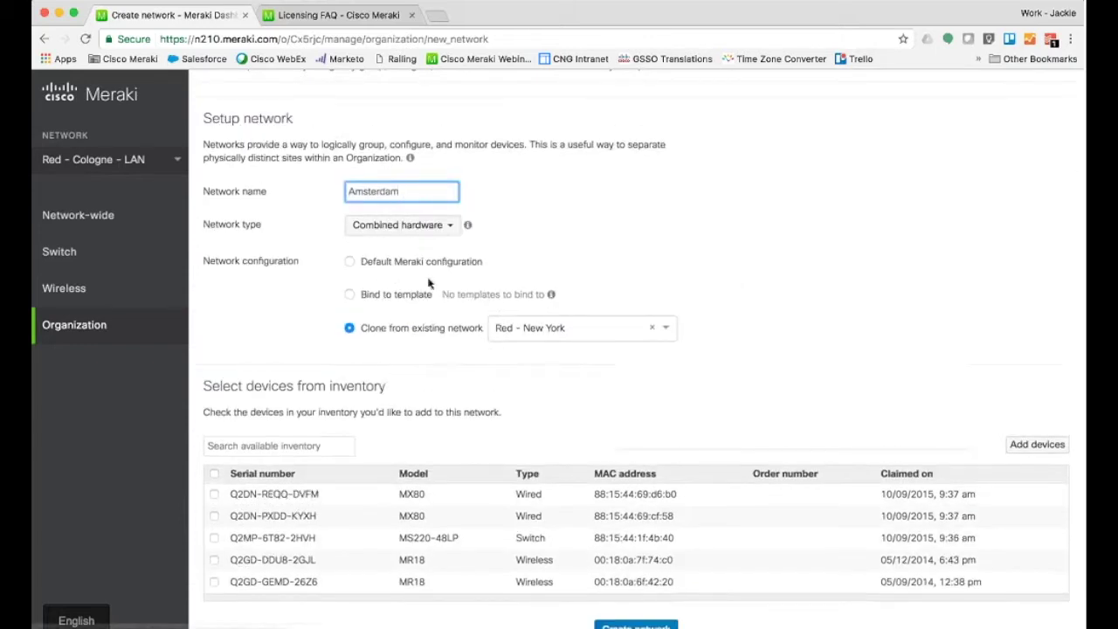
pyautogui.click(214, 473)
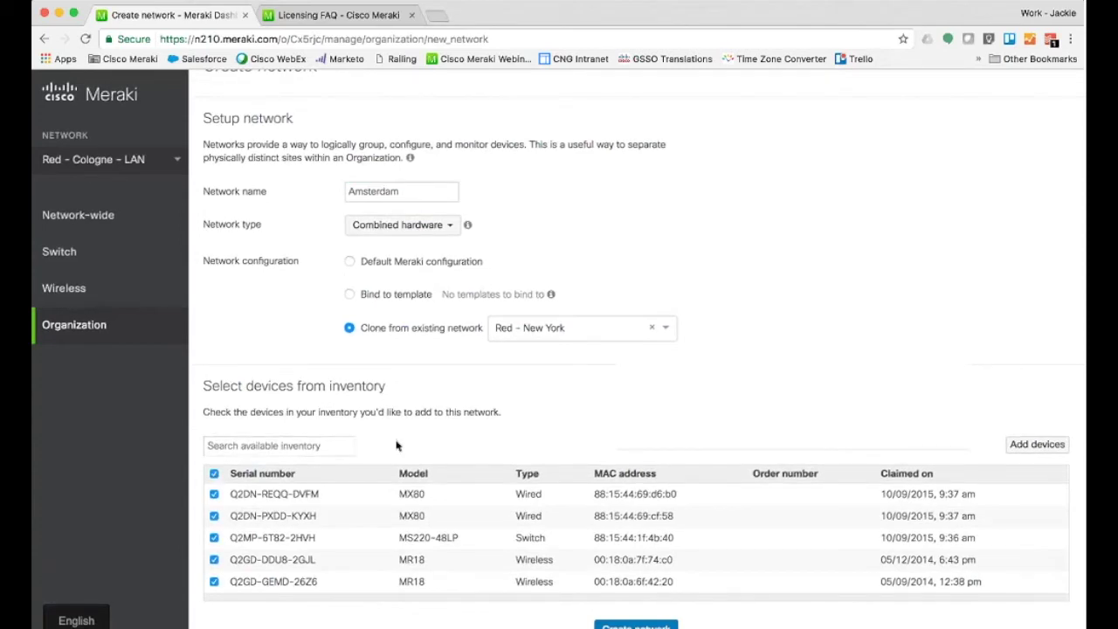
pyautogui.scroll(-1, 806, 432)
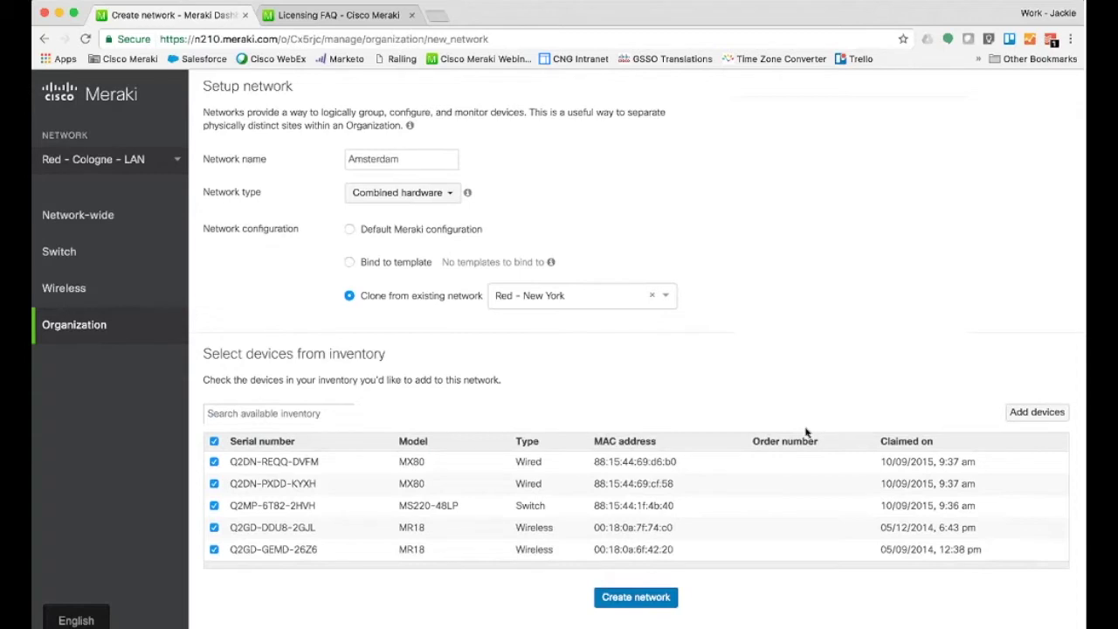
pyautogui.scroll(-1, 806, 433)
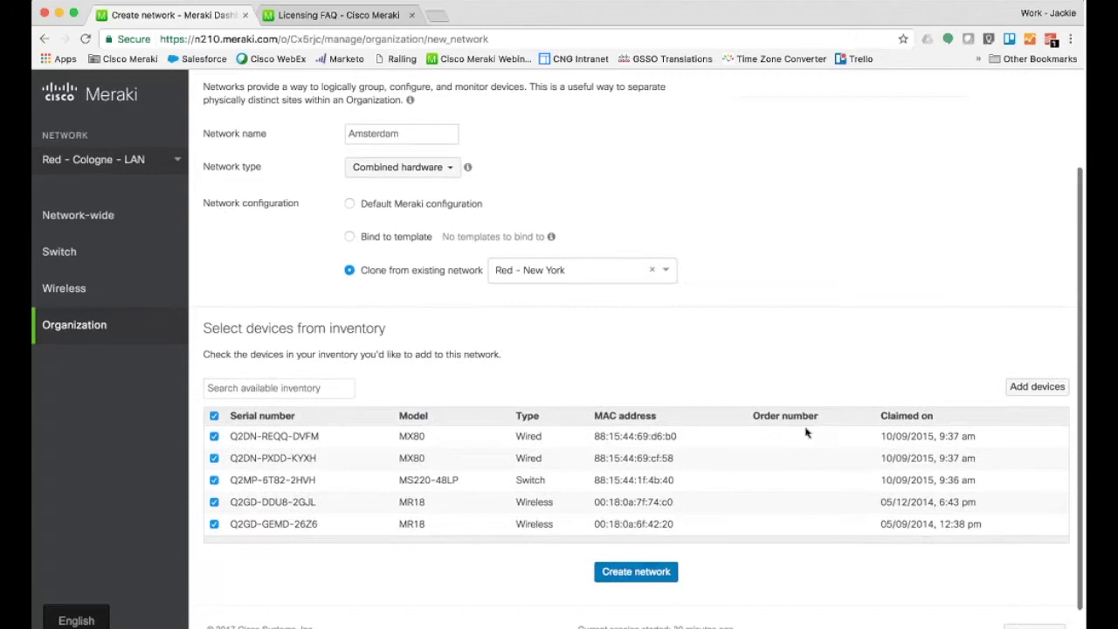
pyautogui.scroll(1, 1043, 384)
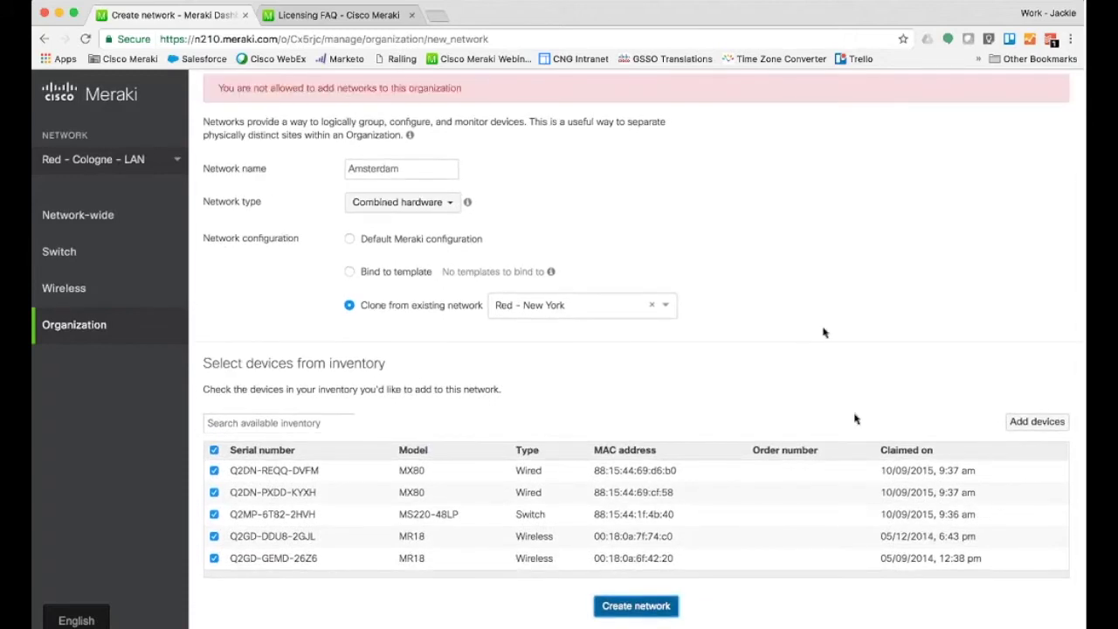
pyautogui.scroll(2, 854, 419)
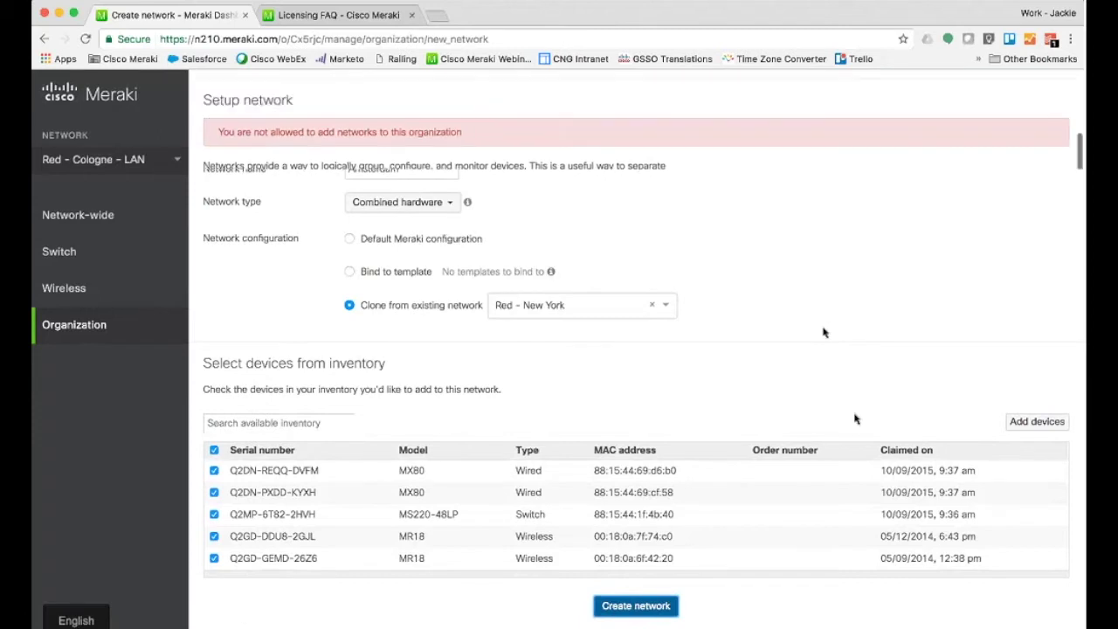
pyautogui.scroll(-4, 855, 419)
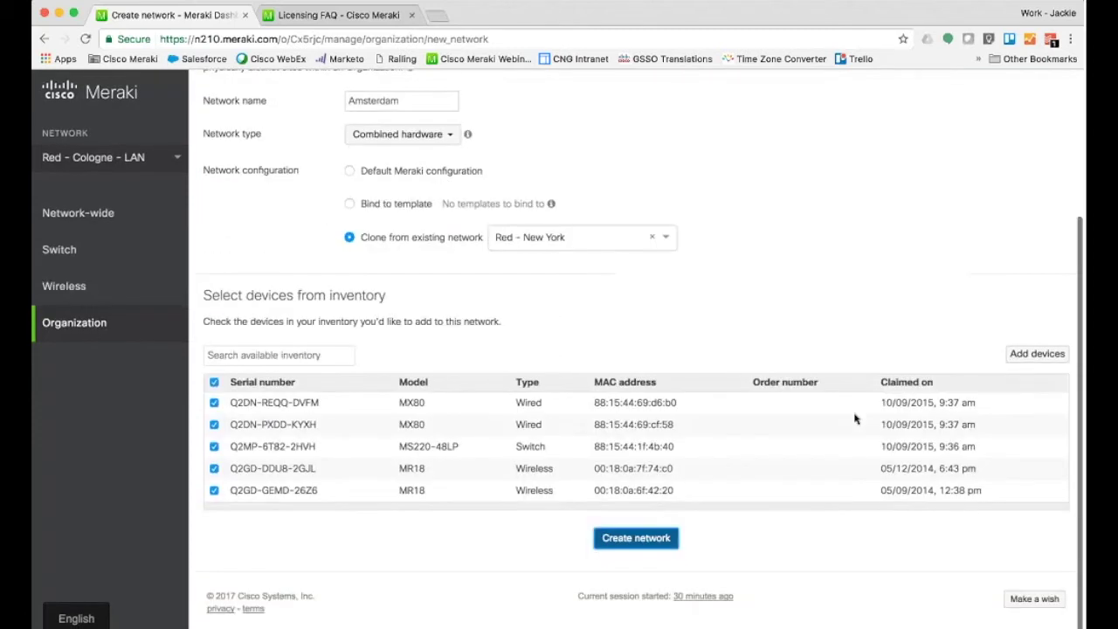
pyautogui.click(633, 541)
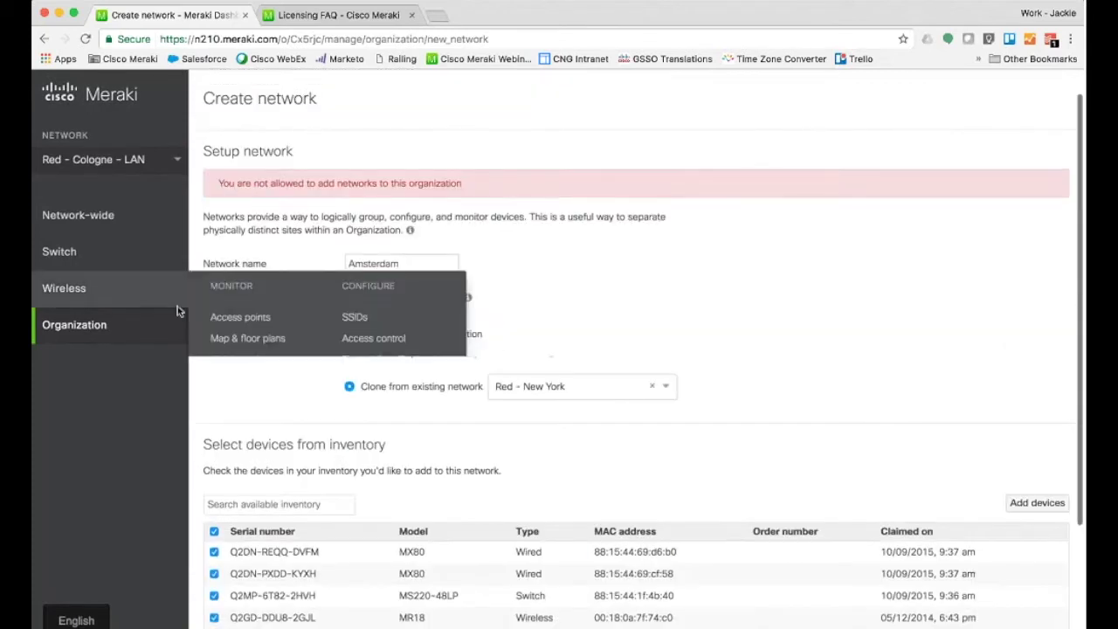
# Step: Switch the current network to Red - London HQ
pyautogui.click(105, 159)
pyautogui.scroll(-1, 111, 467)
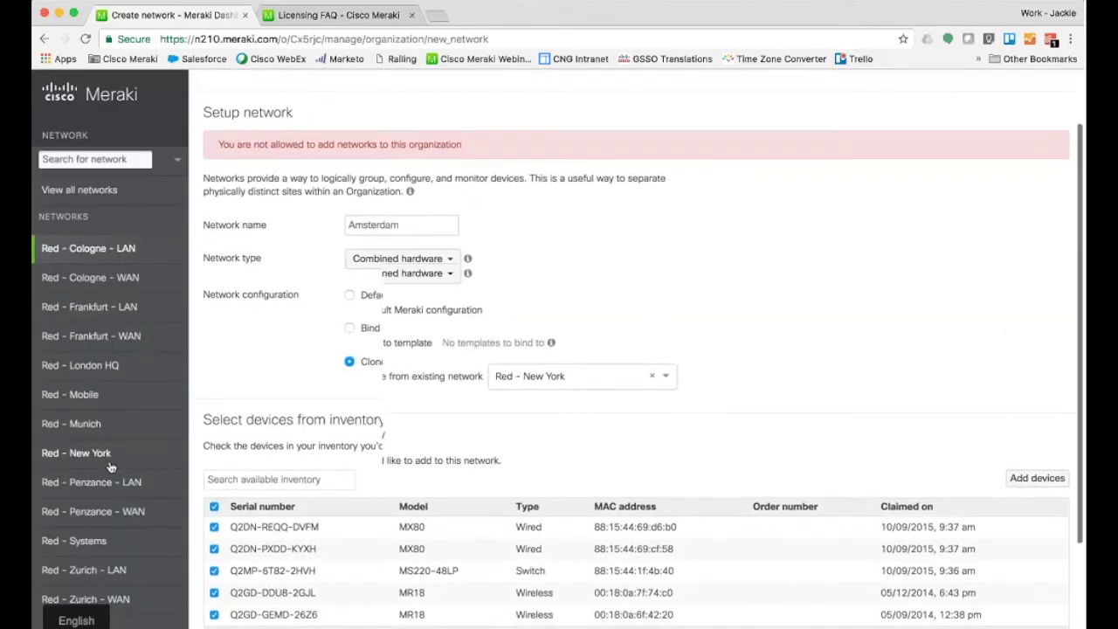
pyautogui.scroll(-2, 111, 467)
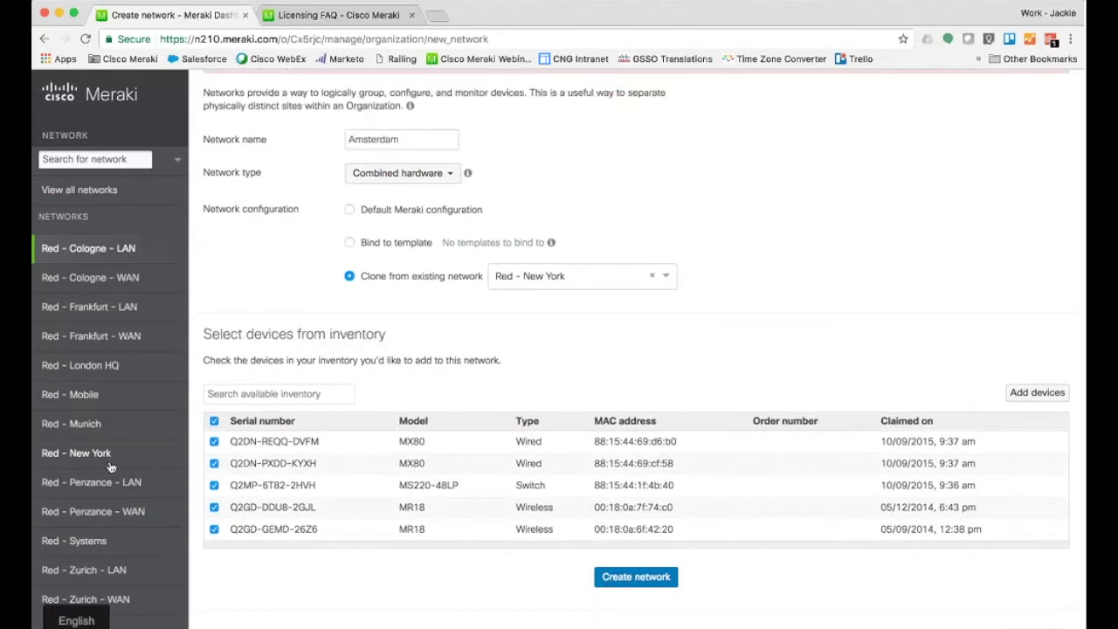
pyautogui.click(112, 365)
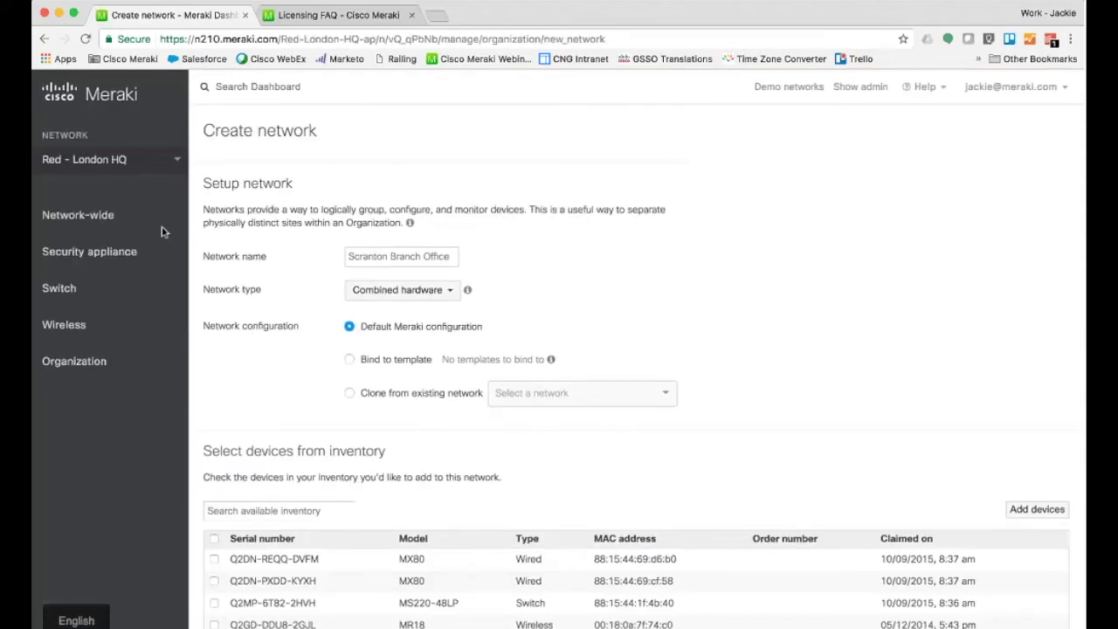
# Step: Open the appliance status page of the London HQ network's security appliance
pyautogui.moveTo(161, 226)
pyautogui.moveTo(140, 253)
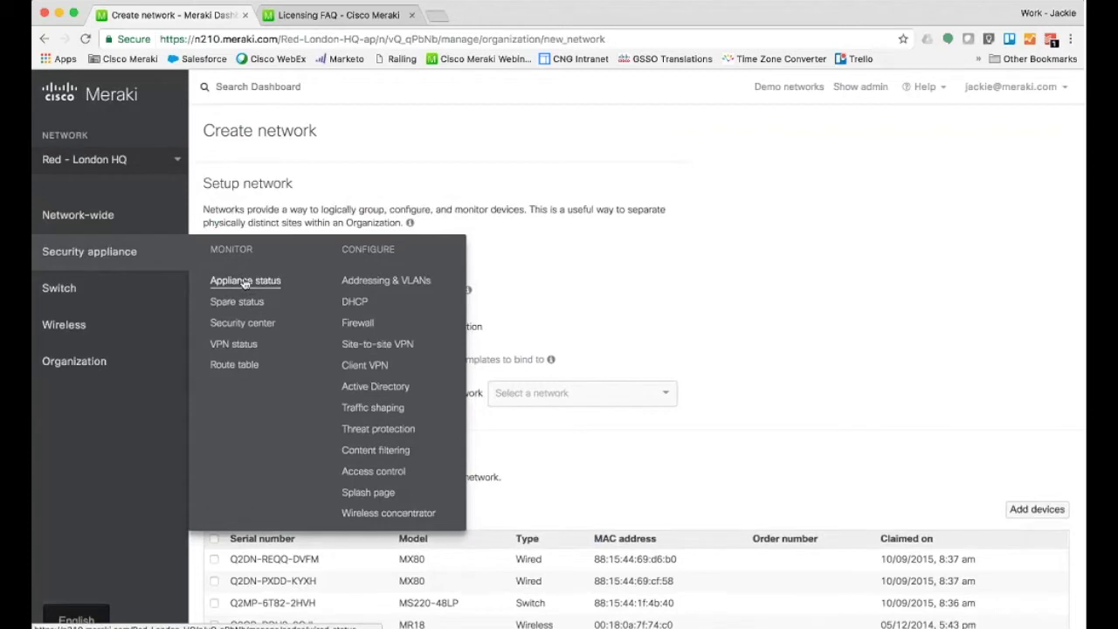
pyautogui.click(245, 281)
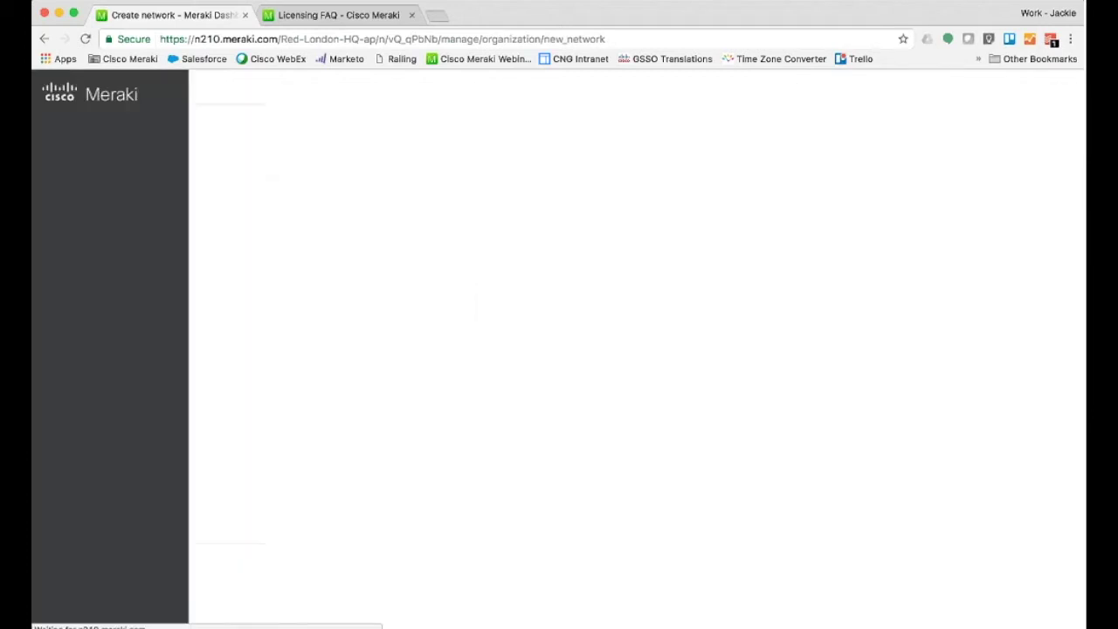
# Step: Open the security appliance's Addressing & VLANs page and view the Default local VLAN's settings in the routes table
pyautogui.click(349, 280)
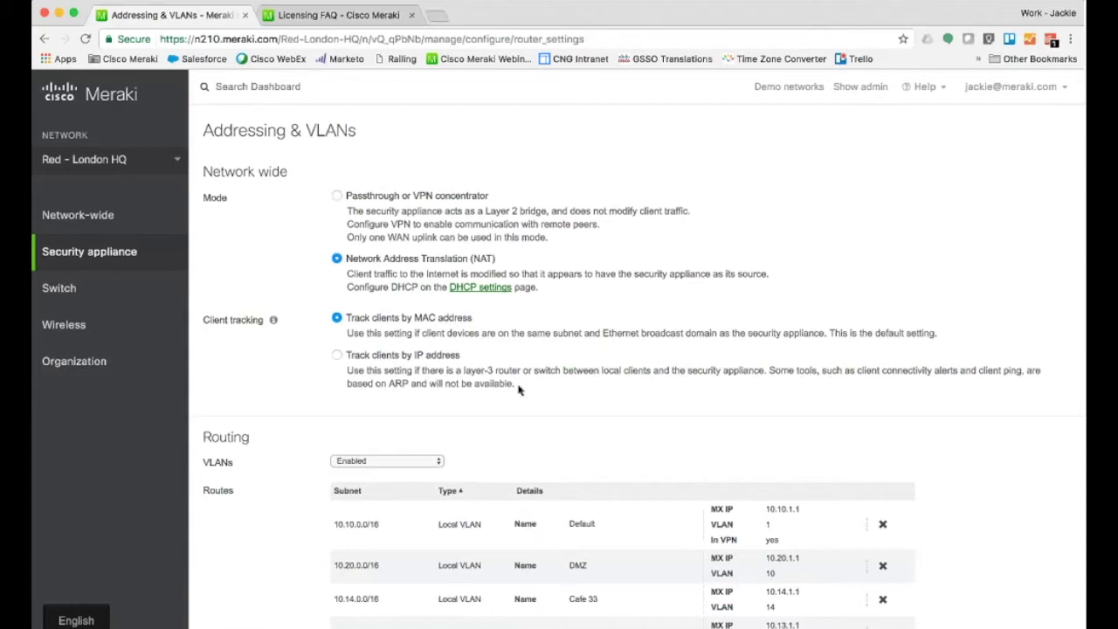
pyautogui.scroll(-2, 517, 389)
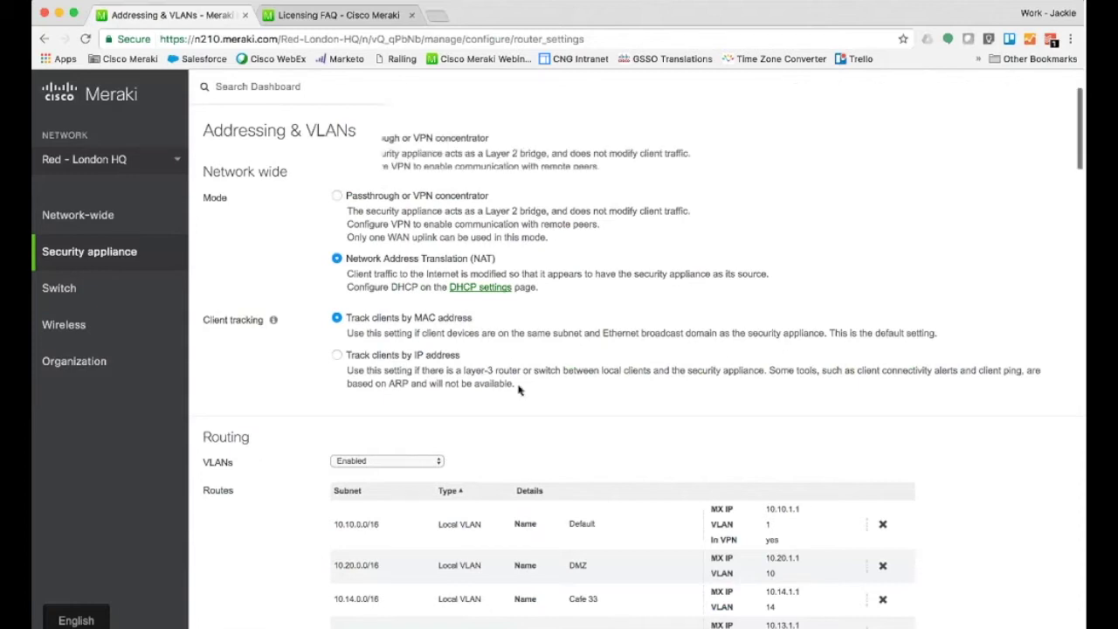
pyautogui.scroll(-2, 518, 389)
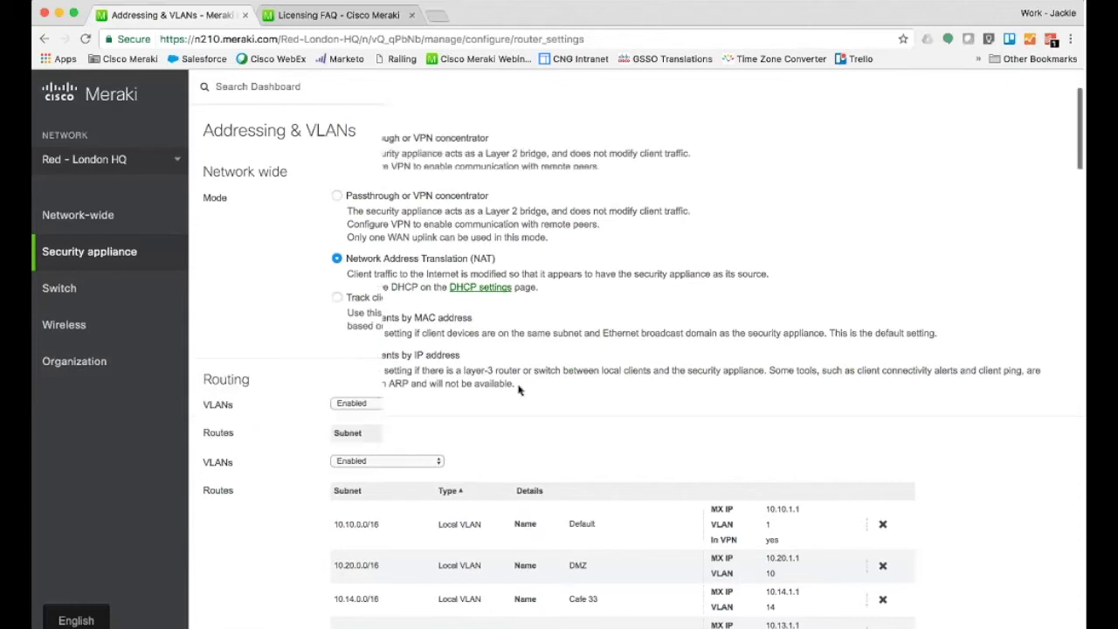
pyautogui.scroll(-2, 518, 390)
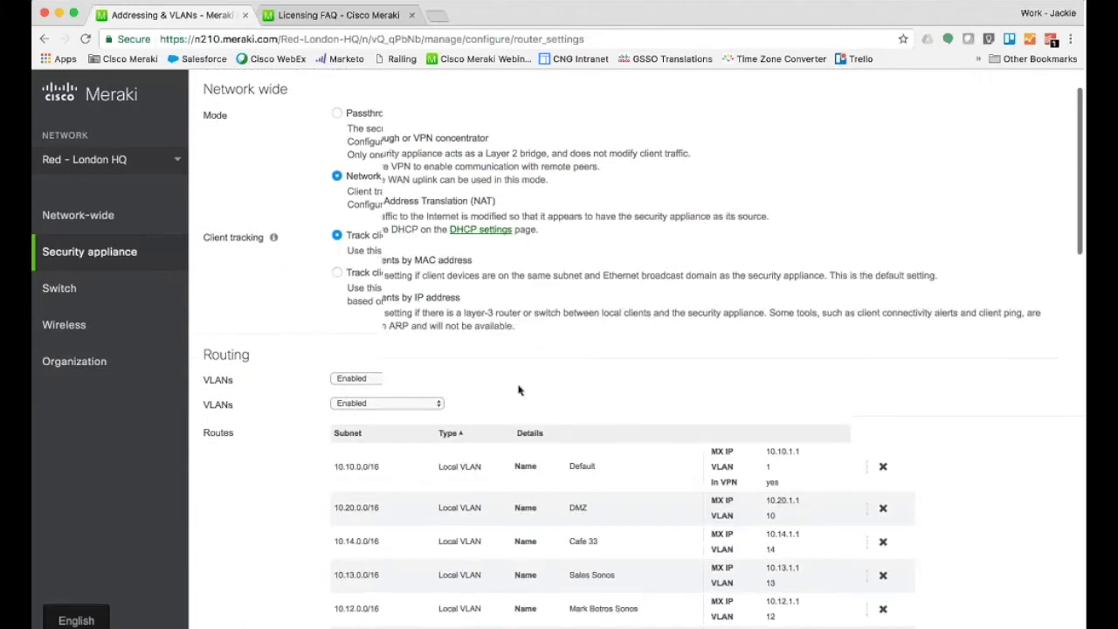
pyautogui.scroll(-3, 518, 390)
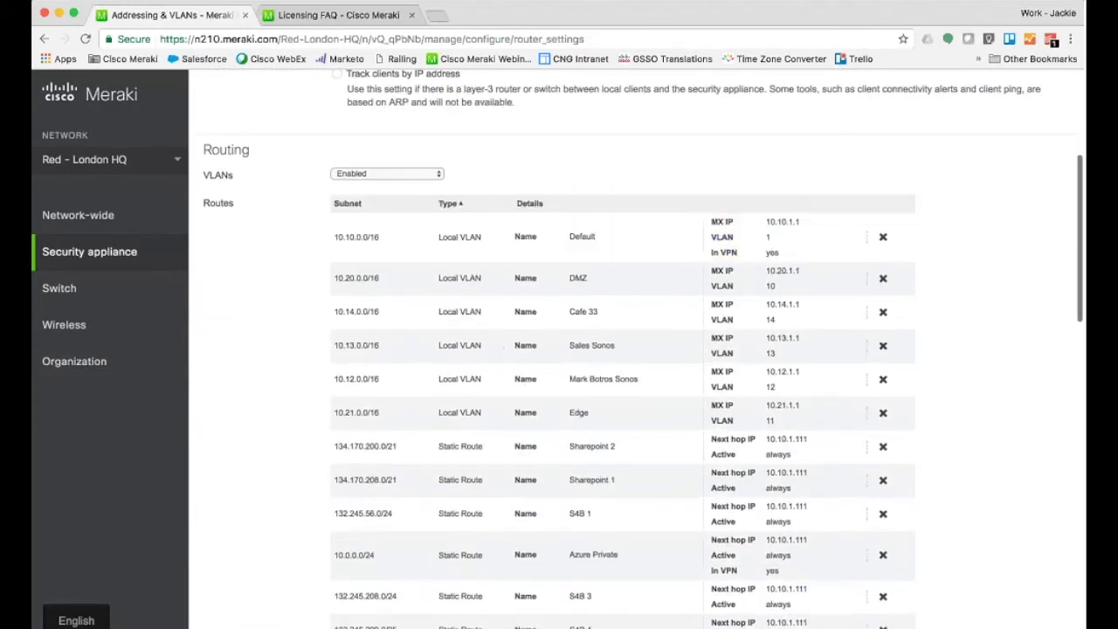
pyautogui.click(786, 220)
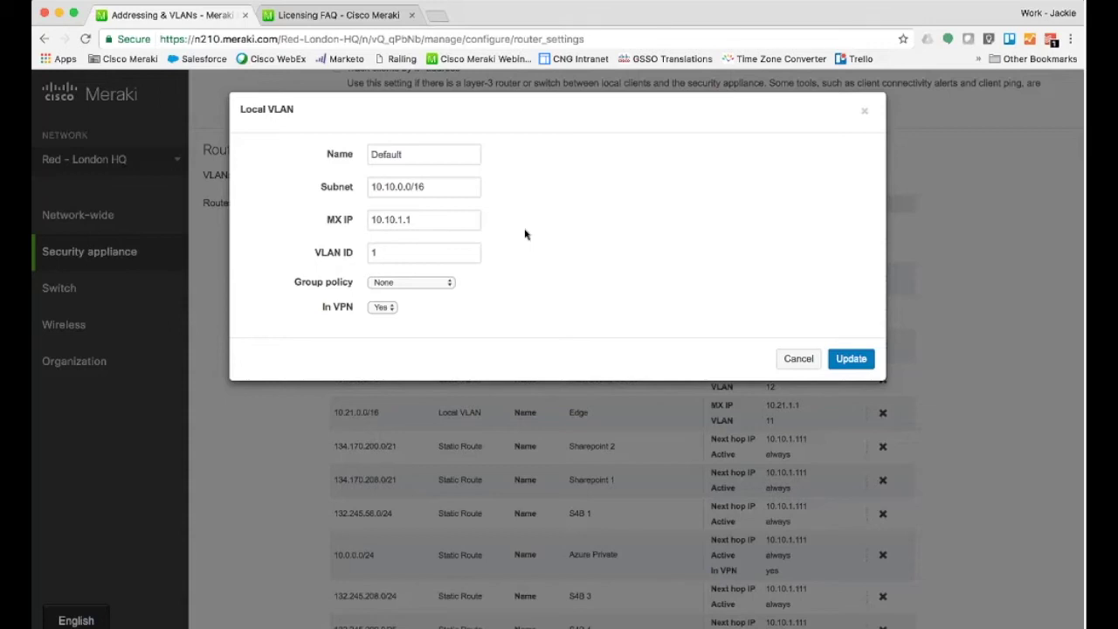
pyautogui.click(863, 360)
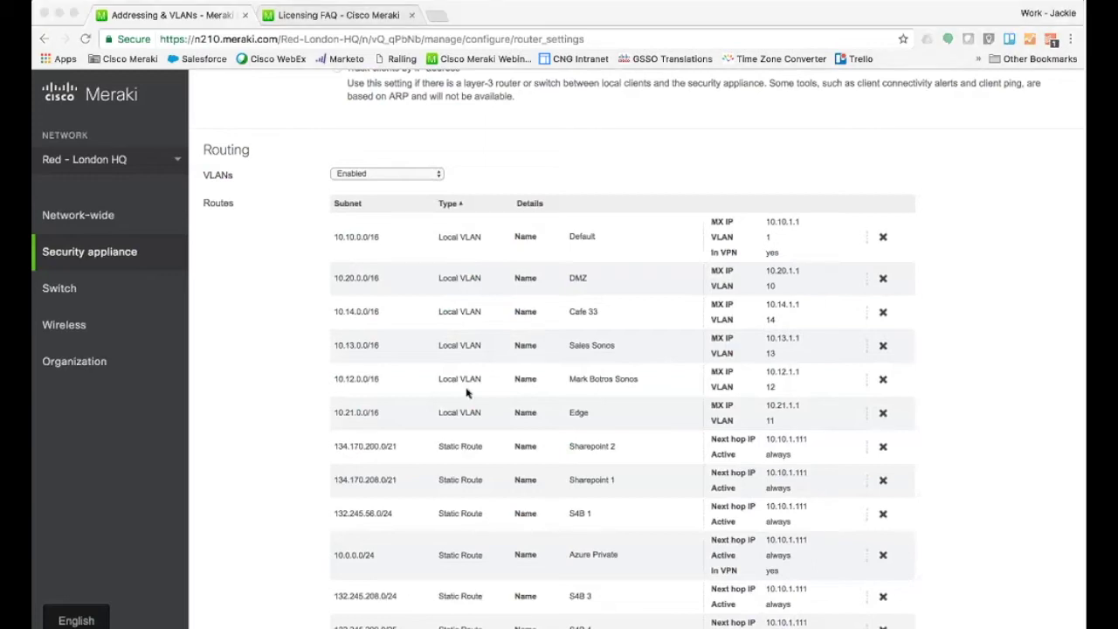
# Step: Open the security appliance's Firewall page and review the Layer 3 outbound rules
pyautogui.click(67, 256)
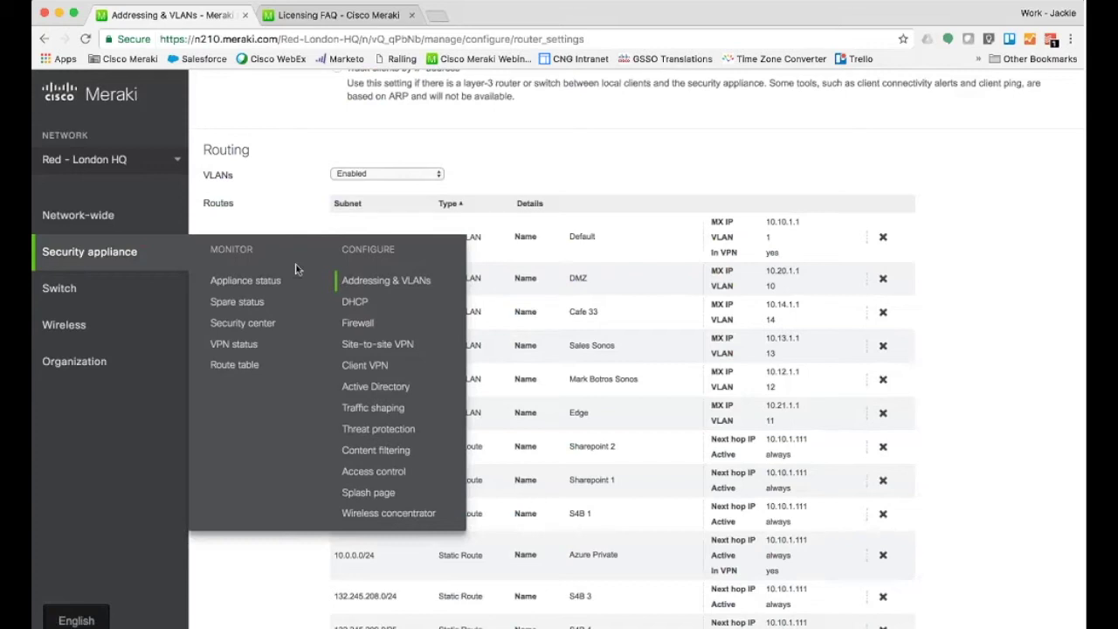
pyautogui.click(362, 324)
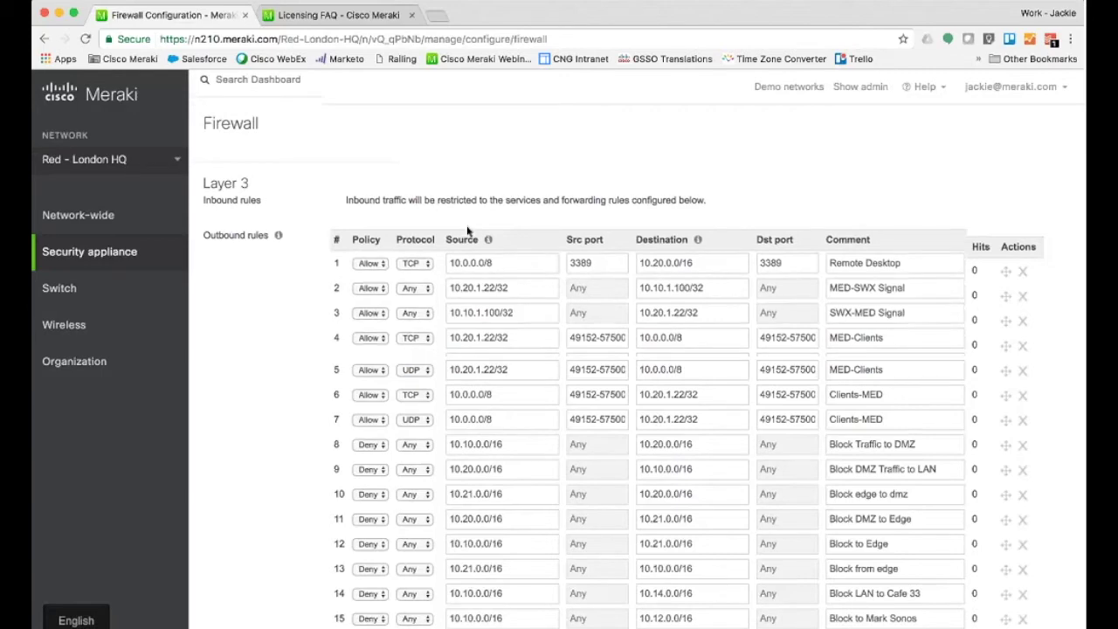
pyautogui.scroll(-5, 468, 231)
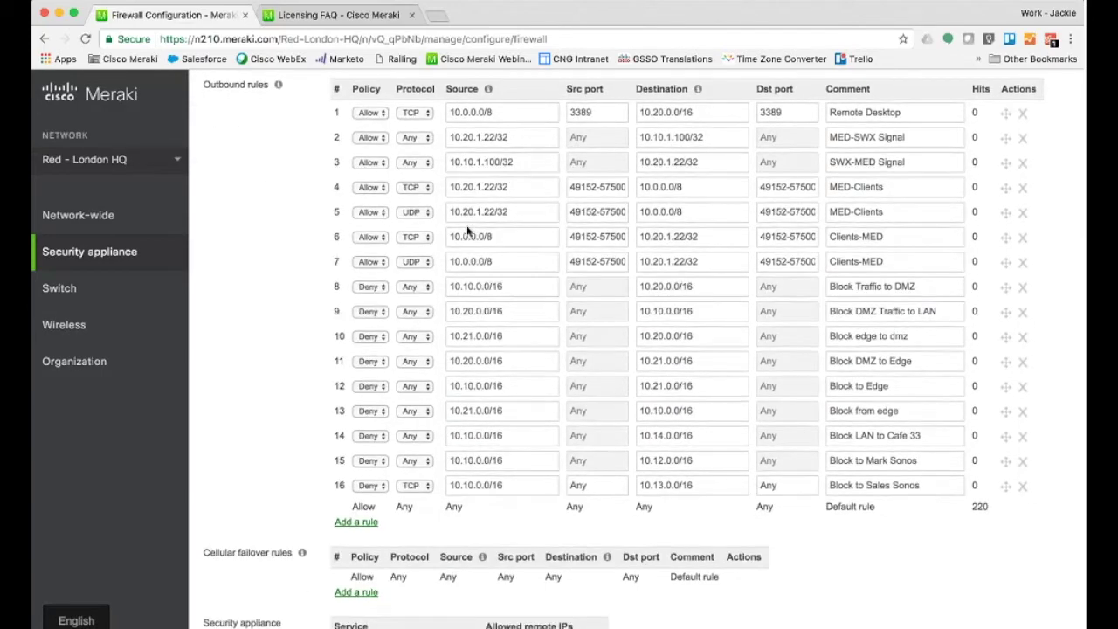
pyautogui.scroll(-6, 467, 230)
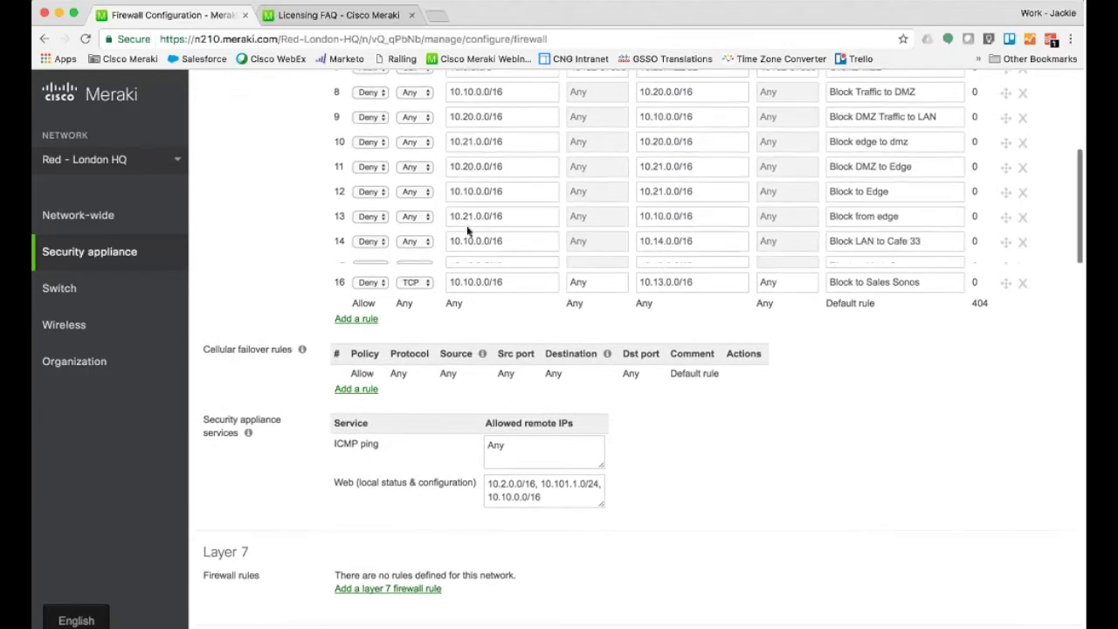
pyautogui.scroll(7, 467, 231)
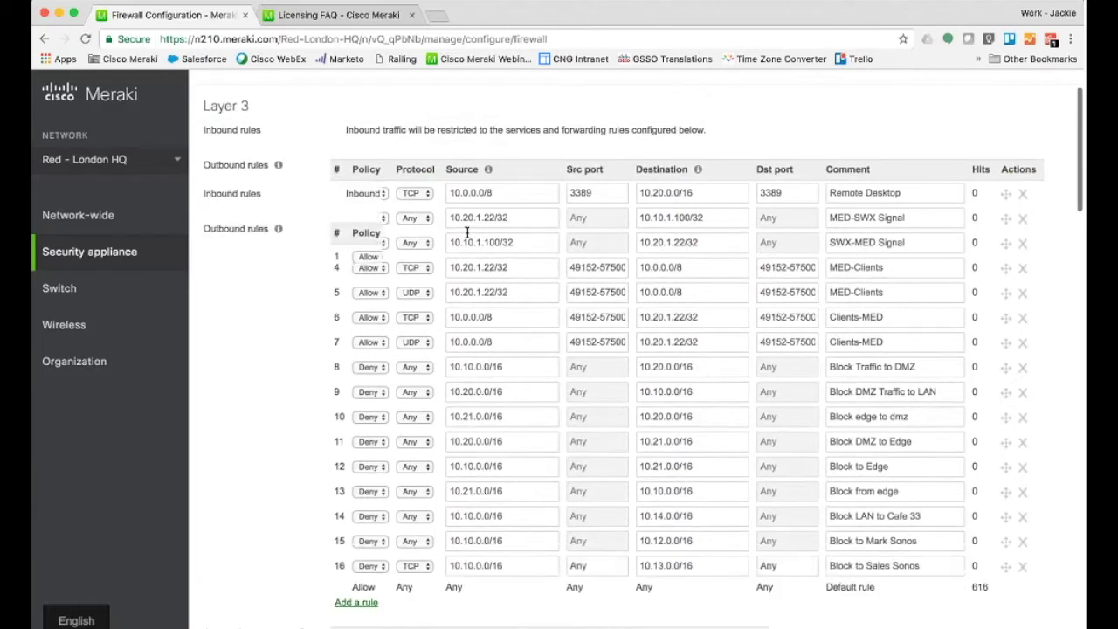
pyautogui.scroll(2, 467, 231)
pyautogui.scroll(1, 467, 231)
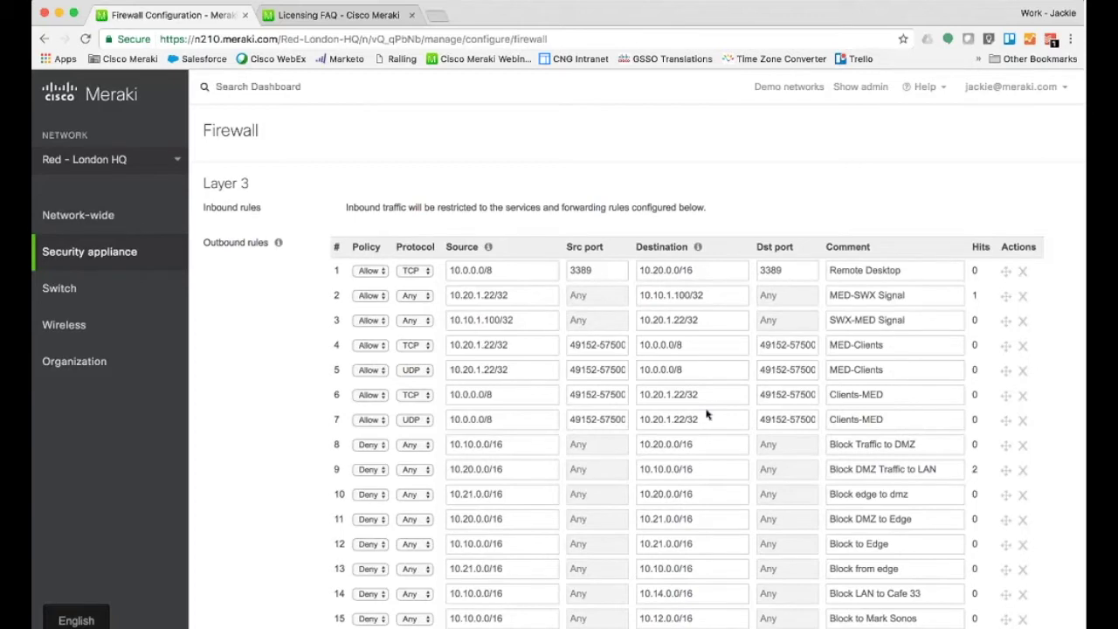
# Step: Review the remaining firewall sections, from cellular failover and Layer 7 rules through port forwarding and NAT to Bonjour forwarding
pyautogui.scroll(-1, 708, 416)
pyautogui.scroll(-3, 707, 414)
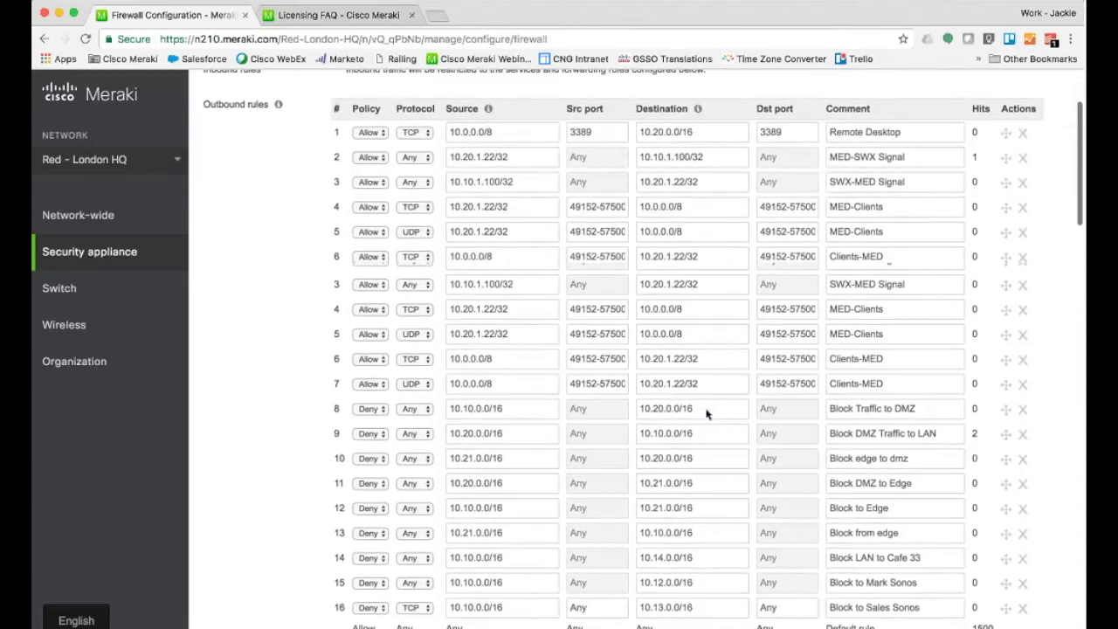
pyautogui.scroll(-12, 708, 415)
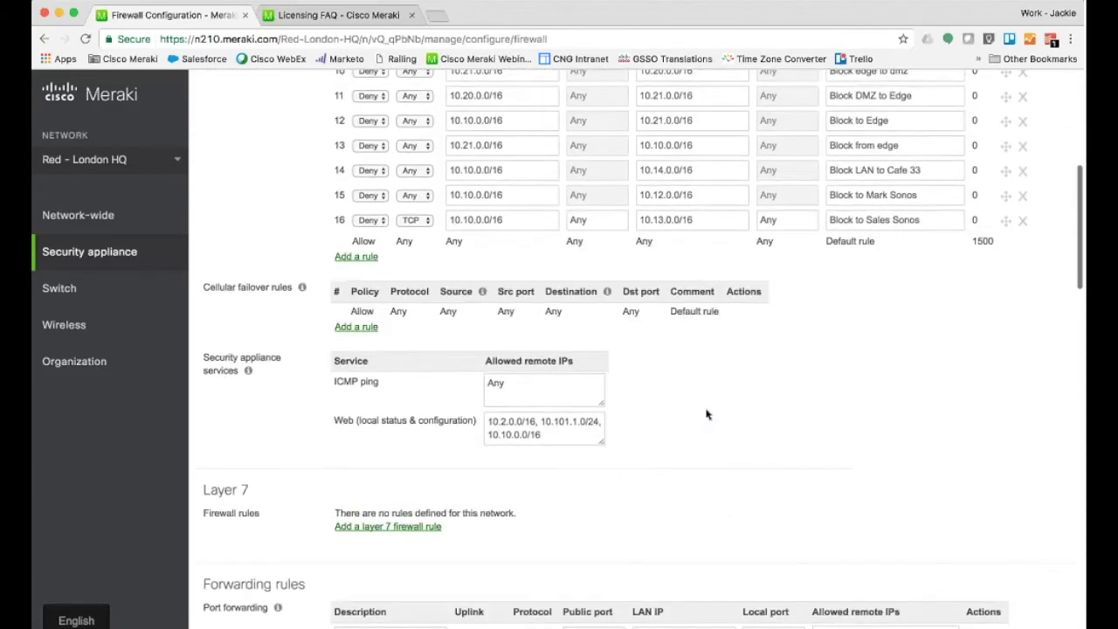
pyautogui.scroll(-8, 707, 414)
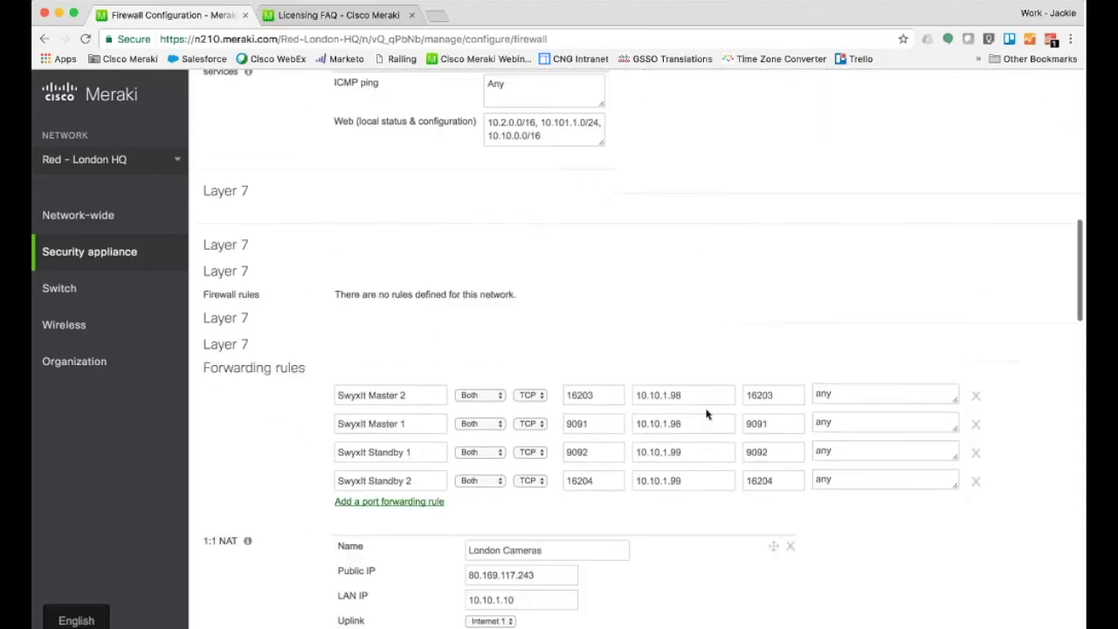
pyautogui.scroll(-5, 708, 415)
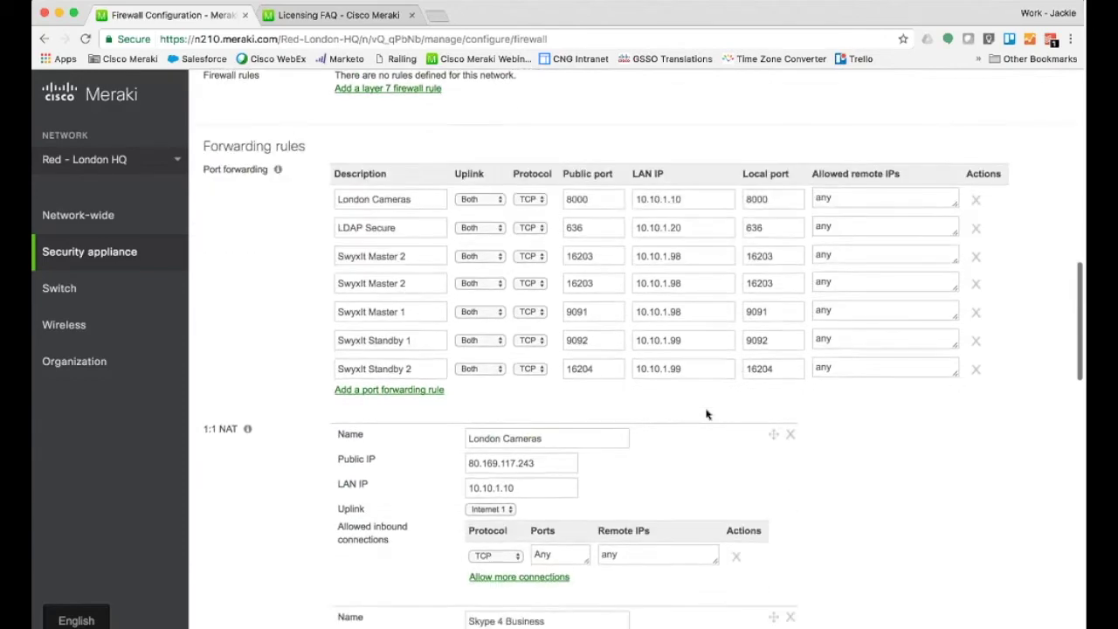
pyautogui.scroll(-5, 707, 415)
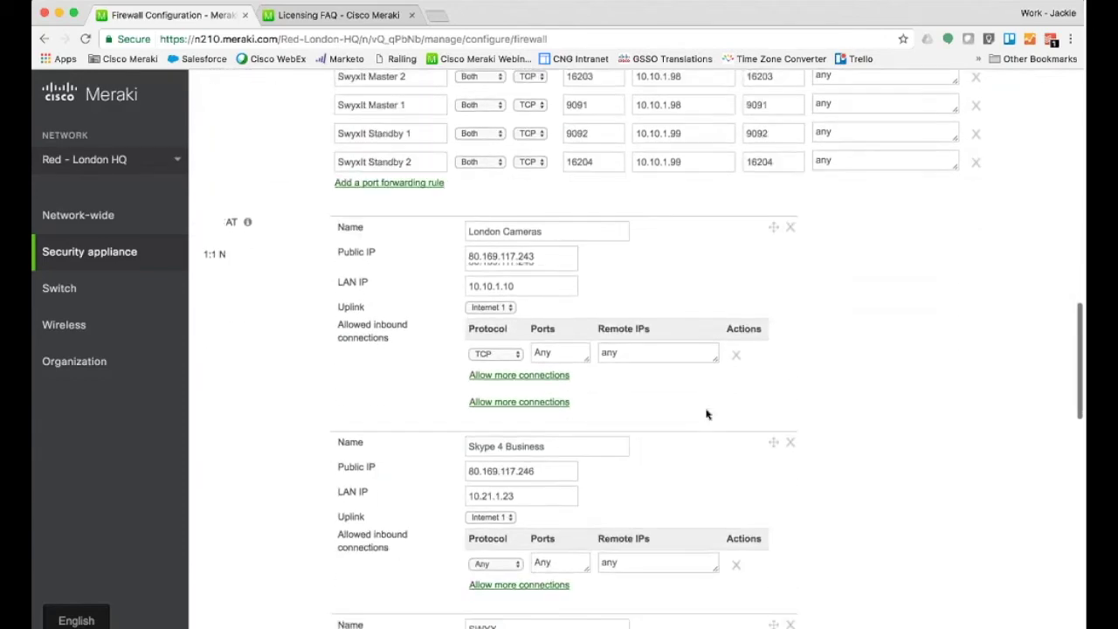
pyautogui.scroll(-10, 707, 415)
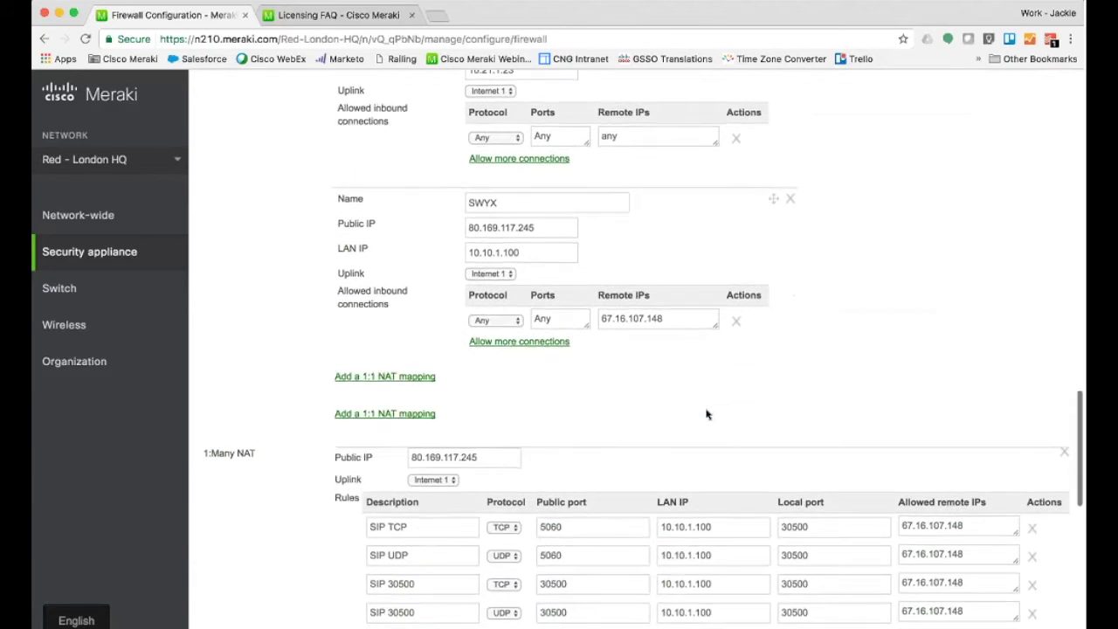
pyautogui.scroll(-5, 707, 415)
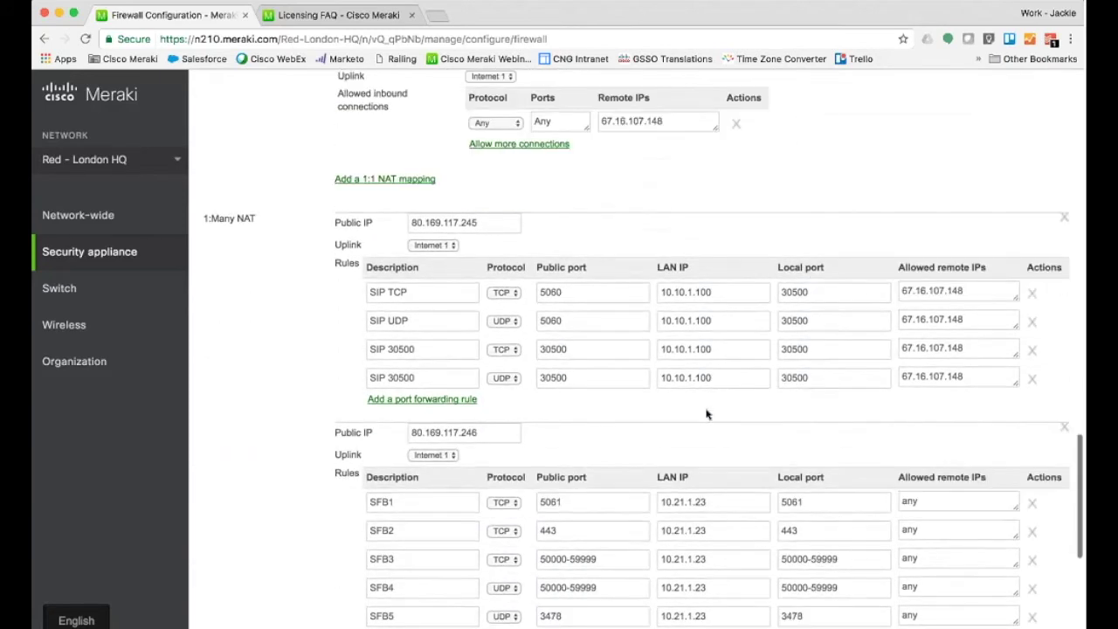
pyautogui.scroll(-5, 707, 414)
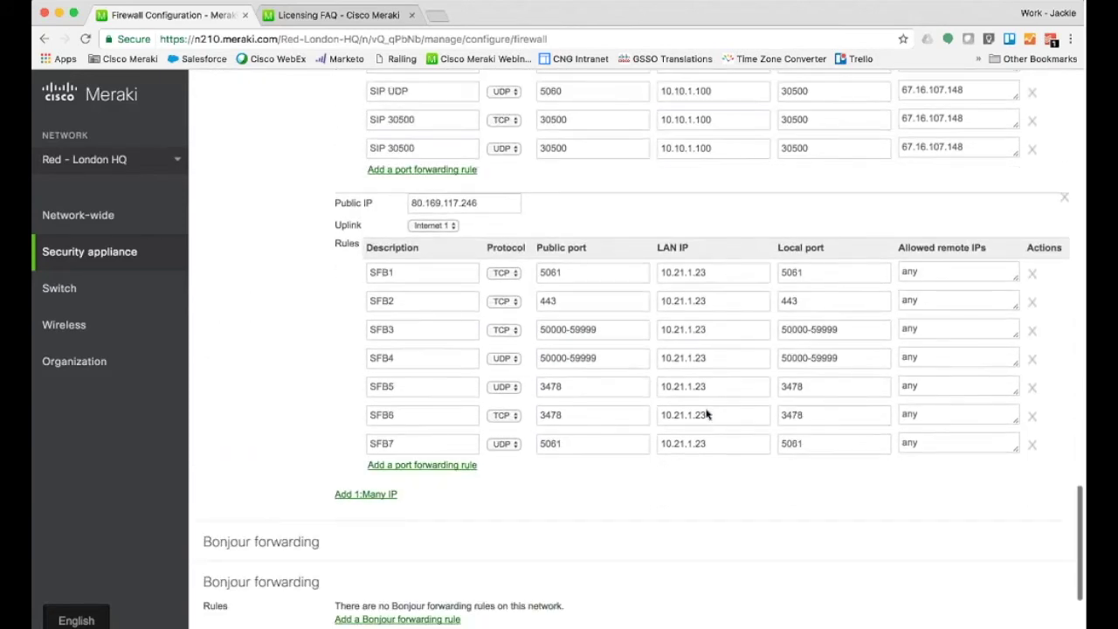
pyautogui.scroll(-1, 707, 415)
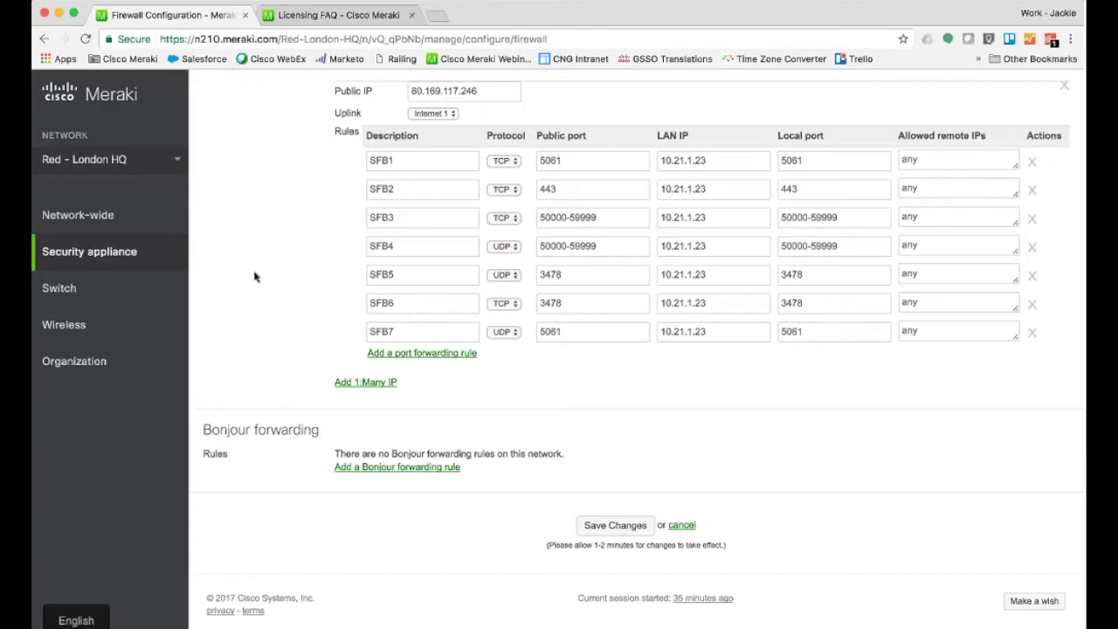
# Step: Open the Site-to-site VPN page and examine the Hub (Mesh) type setting
pyautogui.moveTo(152, 260)
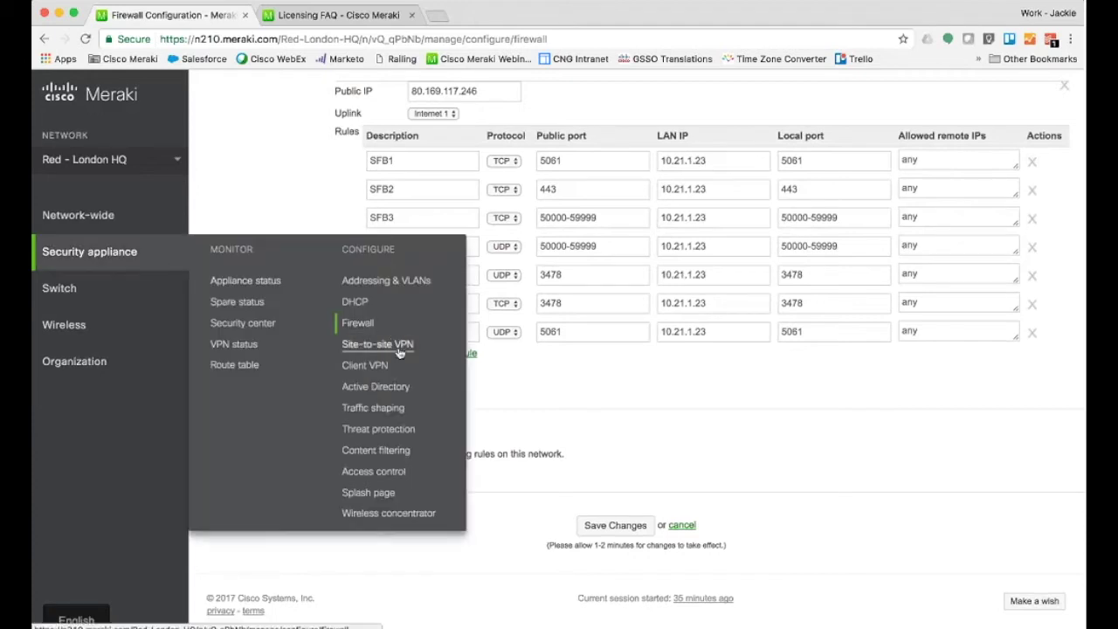
pyautogui.click(378, 344)
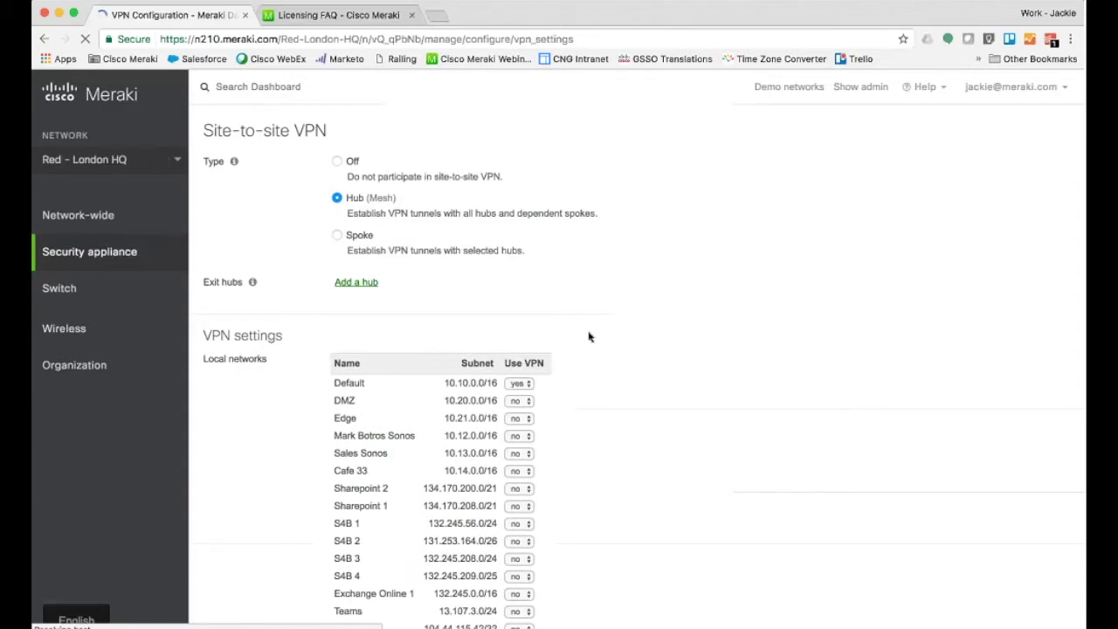
pyautogui.scroll(-1, 589, 337)
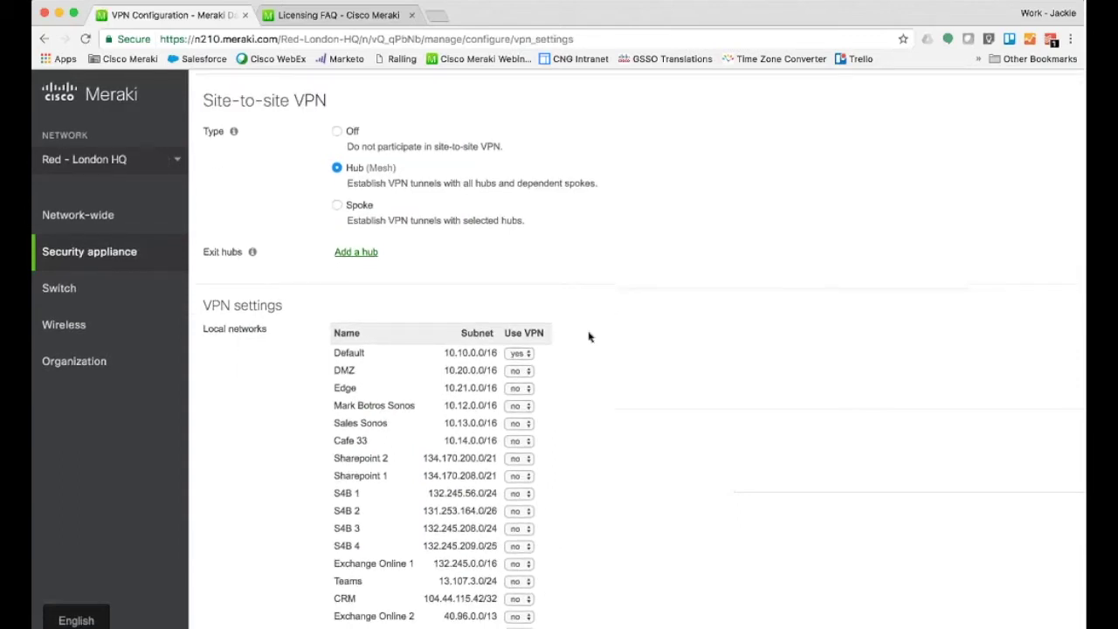
pyautogui.moveTo(396, 167); pyautogui.dragTo(353, 173)
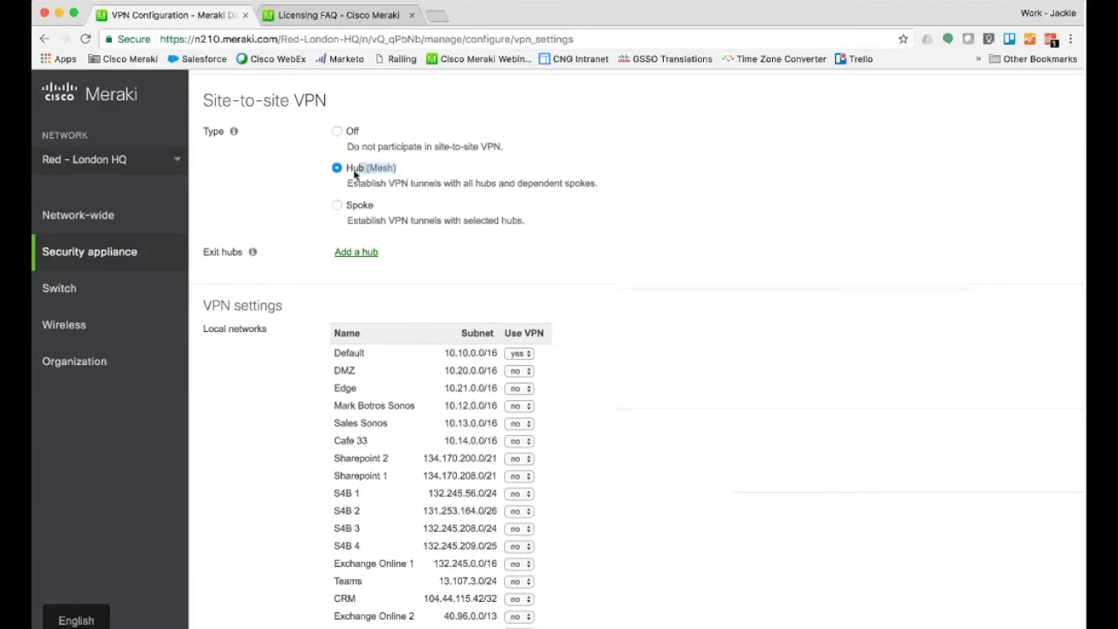
pyautogui.click(600, 226)
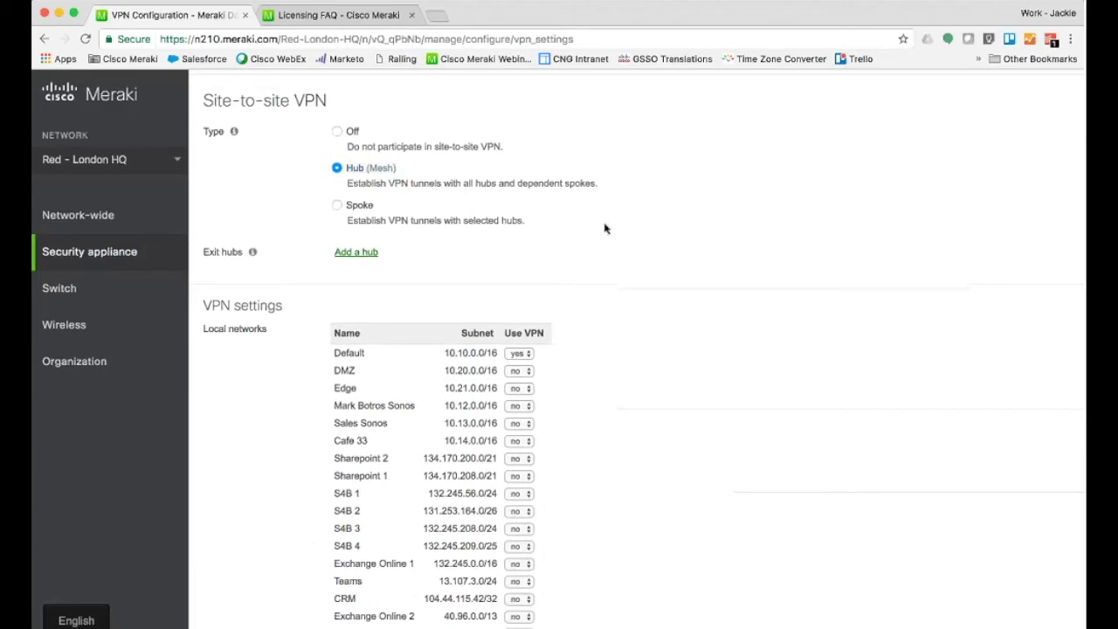
# Step: Set the site-to-site VPN type to Spoke, add a hub and view the networks selectable as hub
pyautogui.click(349, 205)
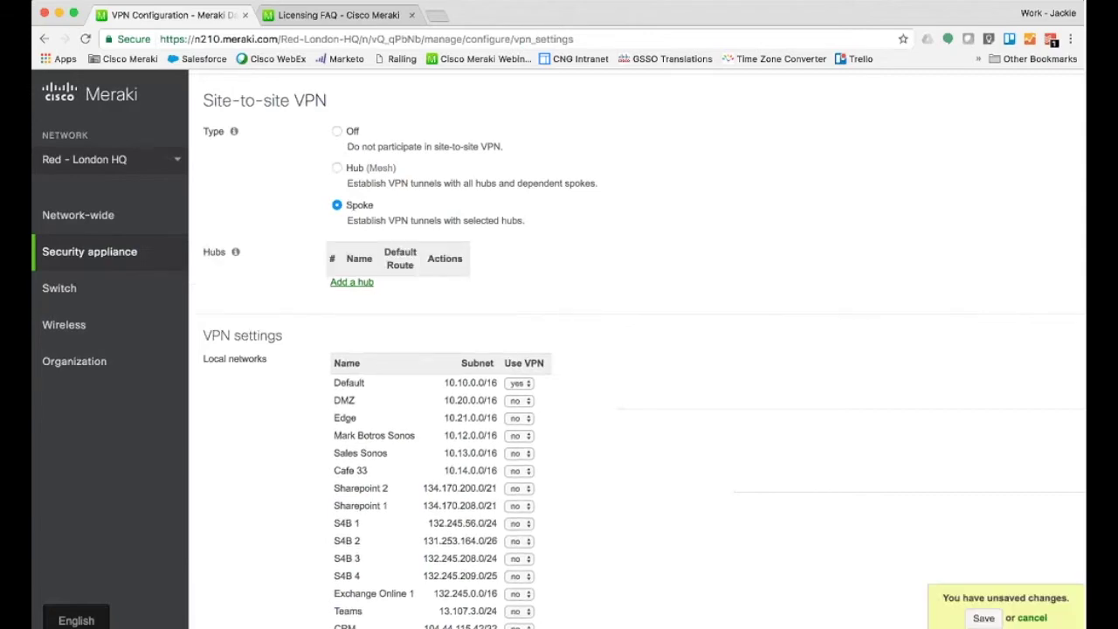
pyautogui.click(351, 281)
pyautogui.click(393, 287)
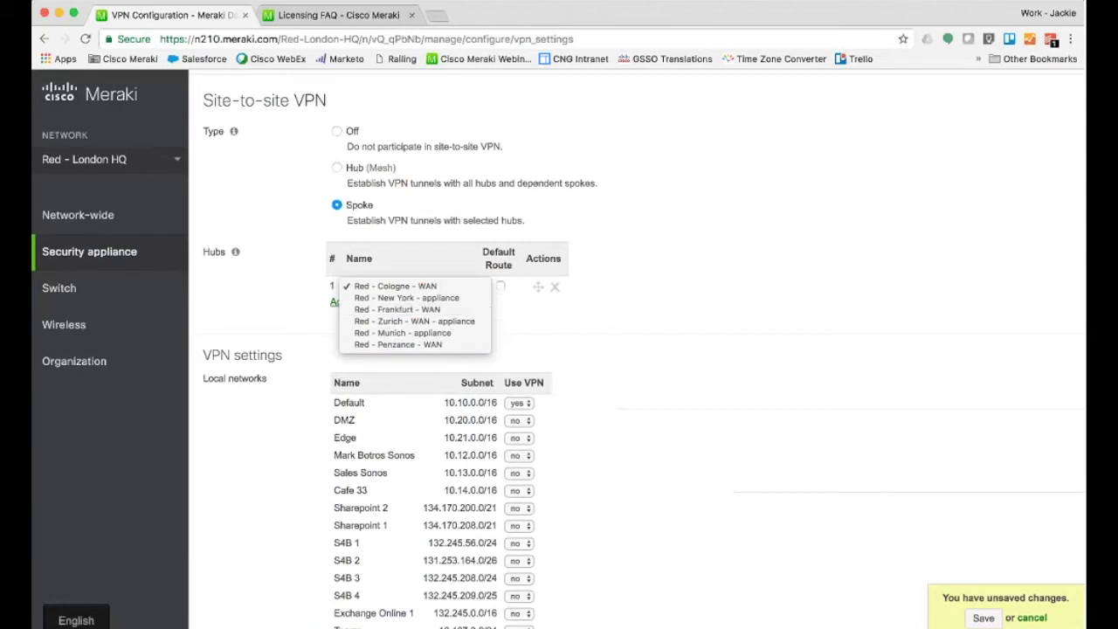
# Step: Try to remove the Red - Cologne - WAN hub and set the VPN type back to Hub (Mesh)
pyautogui.click(554, 287)
pyautogui.click(555, 288)
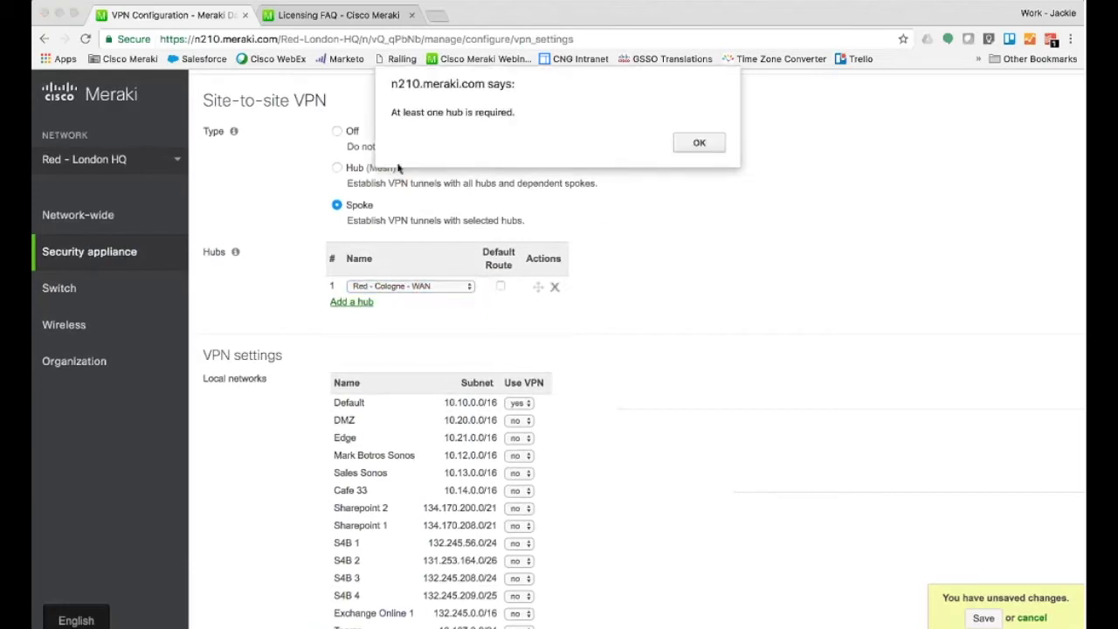
pyautogui.click(699, 144)
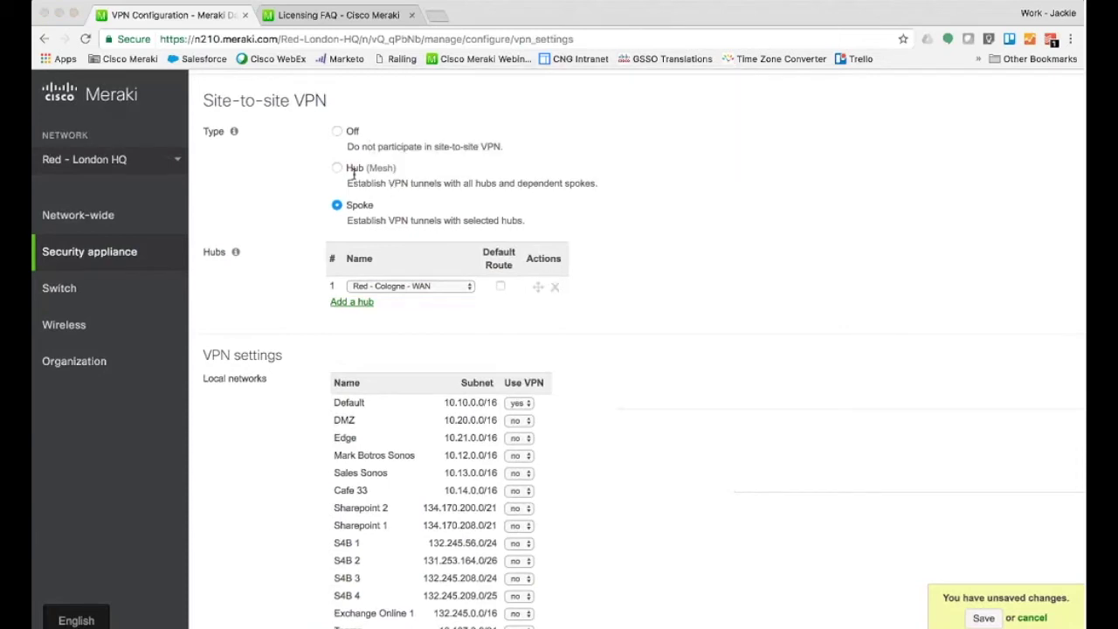
pyautogui.click(352, 170)
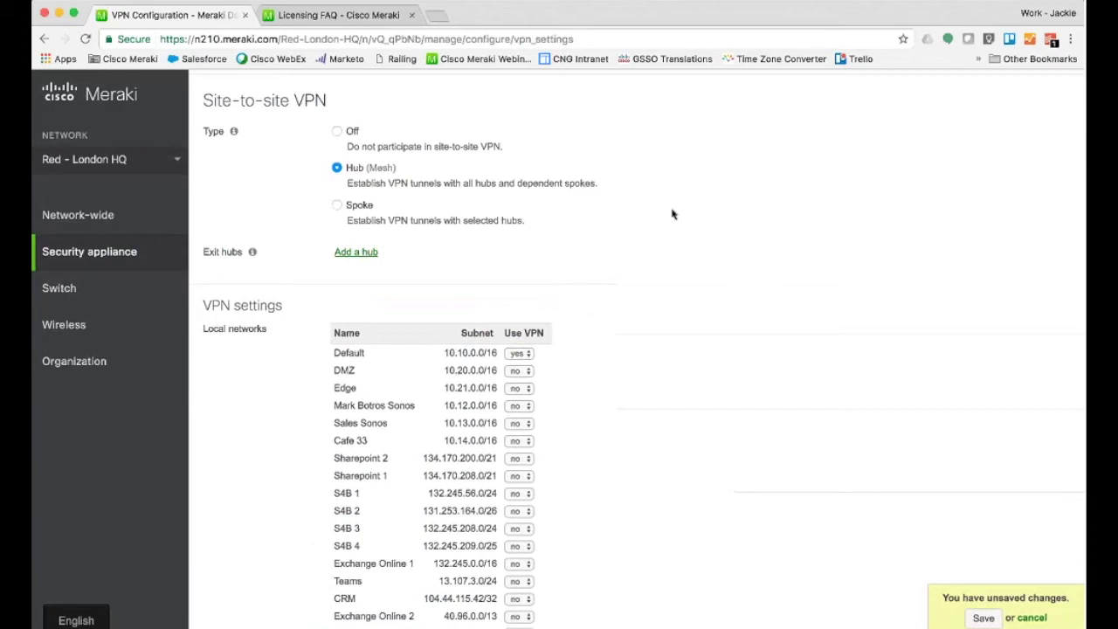
# Step: Leave the Site-to-site VPN page without saving and open the security appliance's status page
pyautogui.scroll(-2, 672, 214)
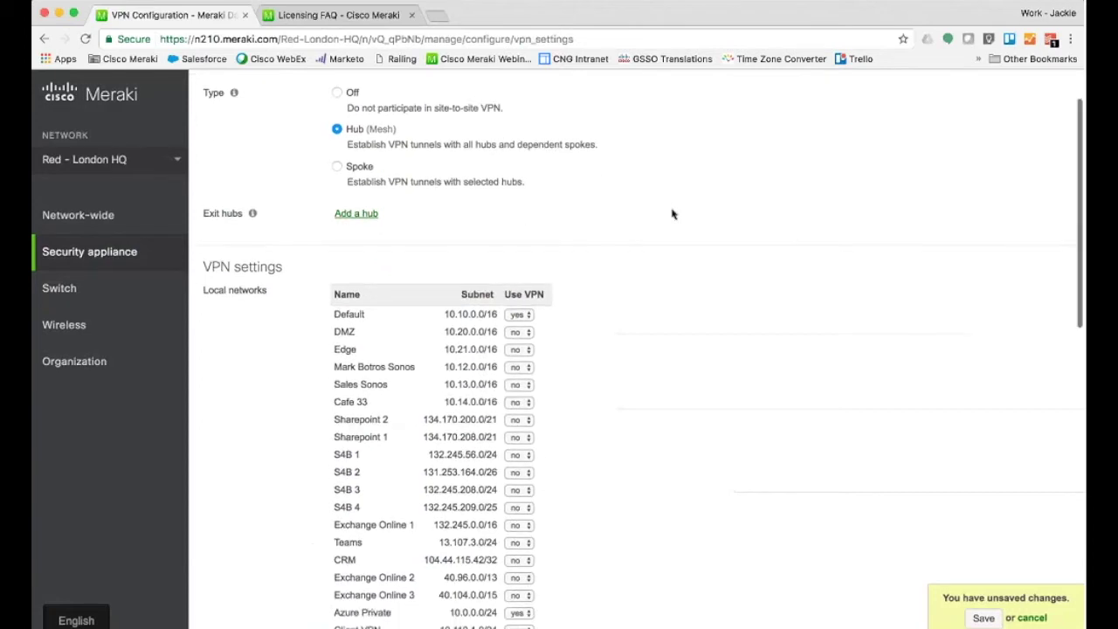
pyautogui.moveTo(89, 251)
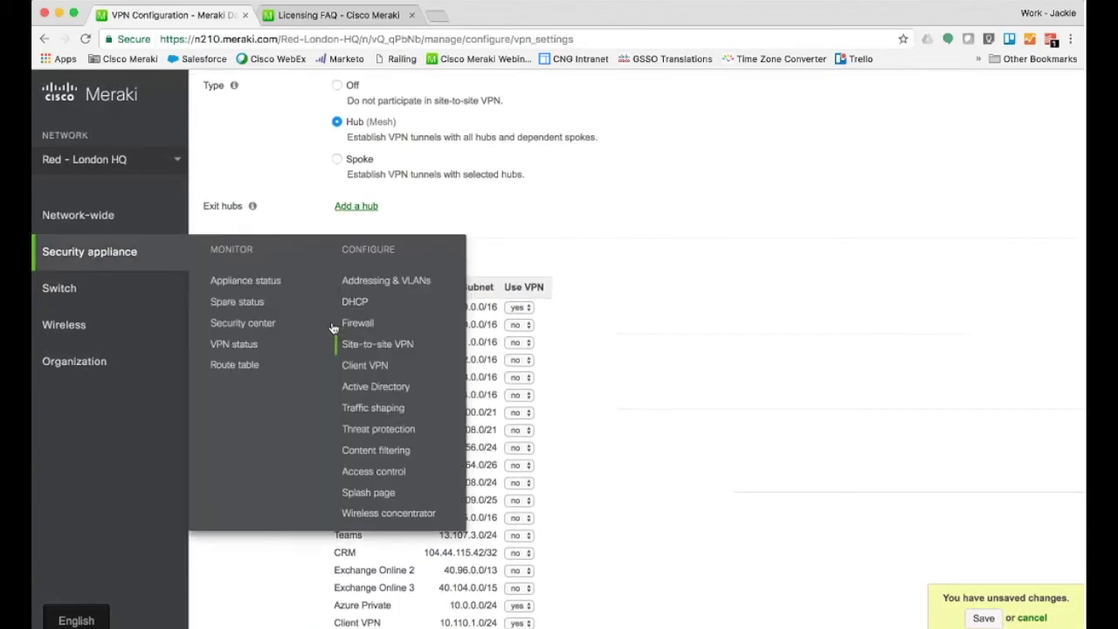
pyautogui.click(279, 279)
pyautogui.click(668, 222)
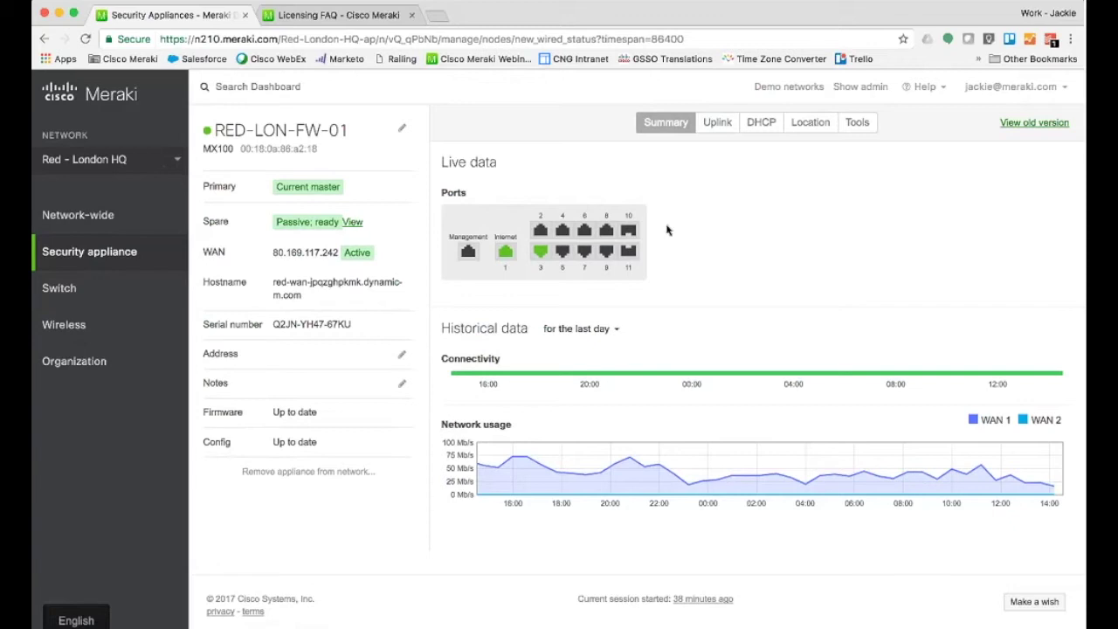
# Step: Check the security appliance's spare status, then review its uplink configuration, live traffic and latency history
pyautogui.tripleClick(306, 224)
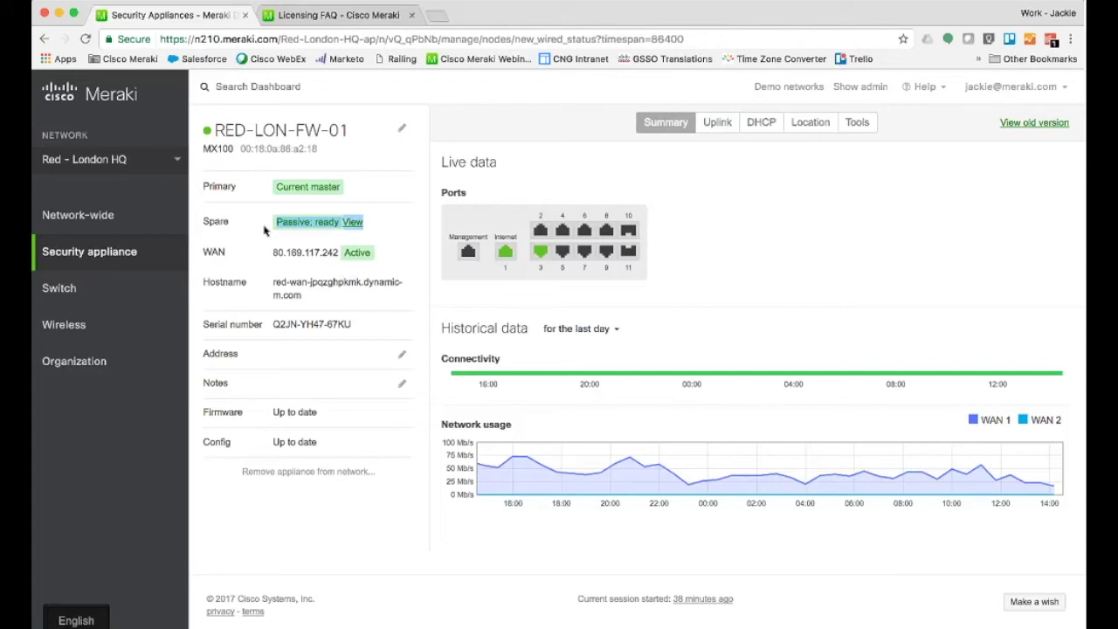
pyautogui.click(265, 229)
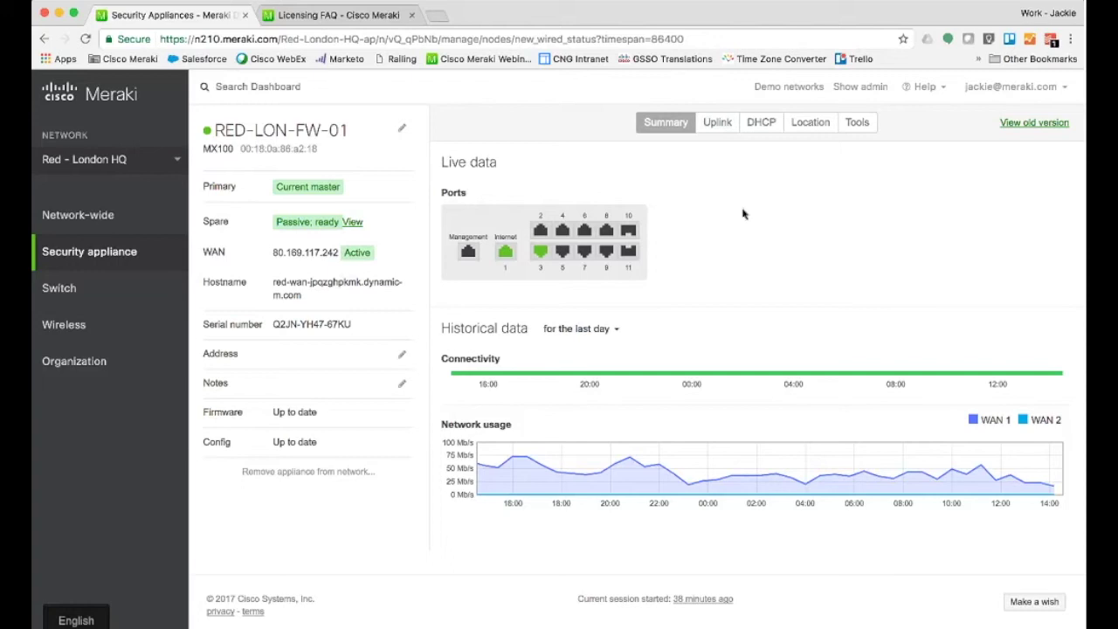
pyautogui.click(718, 124)
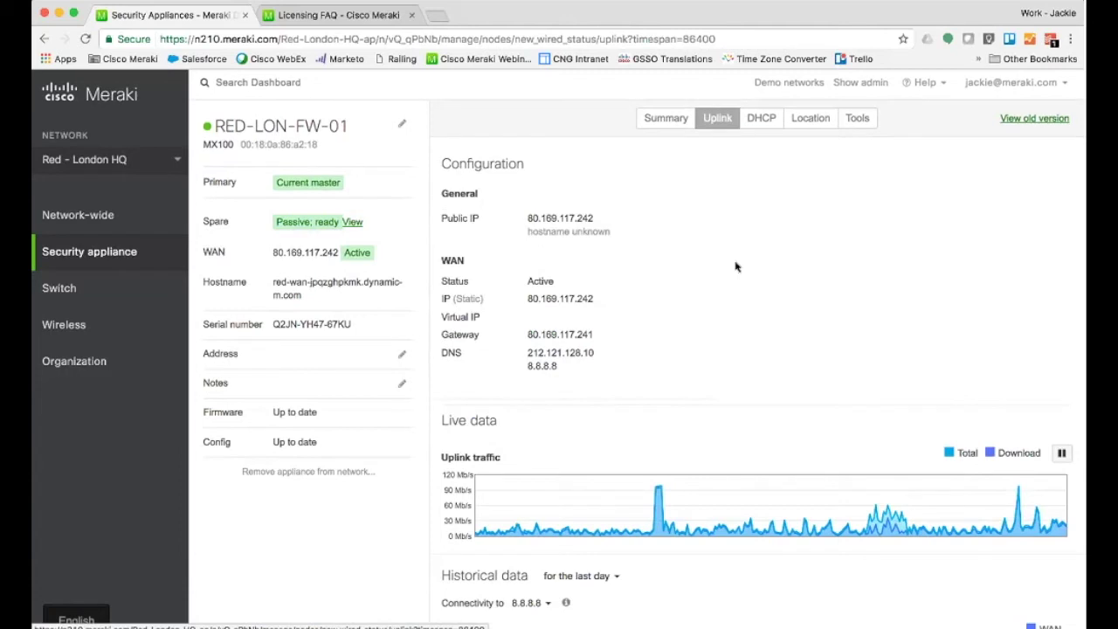
pyautogui.scroll(-1, 735, 266)
pyautogui.scroll(-2, 735, 266)
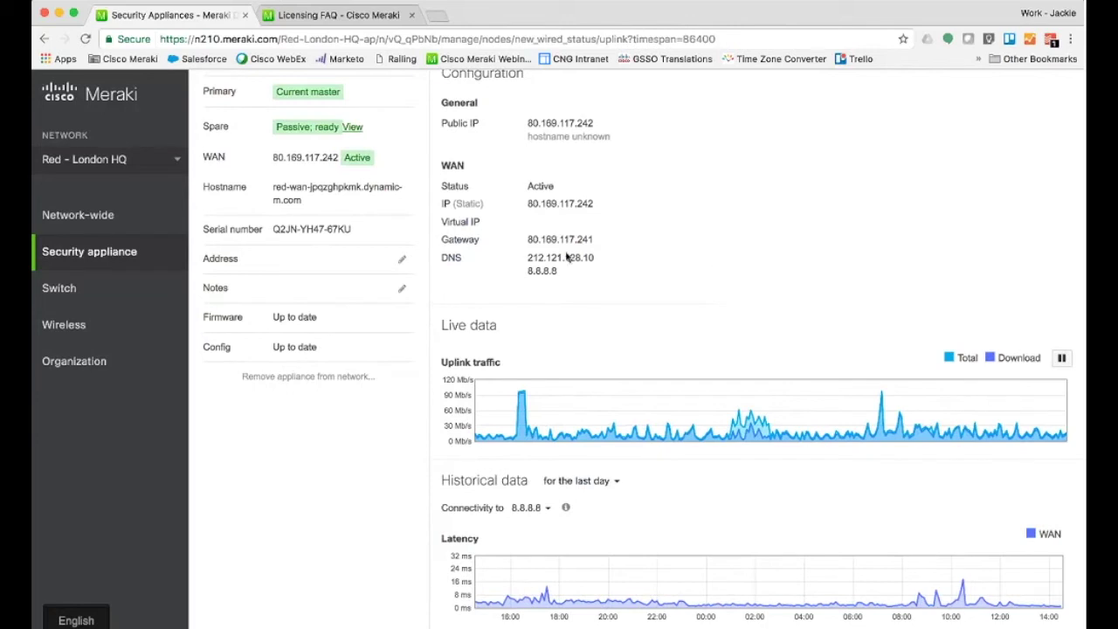
# Step: Open the London HQ switch list and review the summary of RED-LON-SW-01, including ports, usage and clients
pyautogui.moveTo(159, 293)
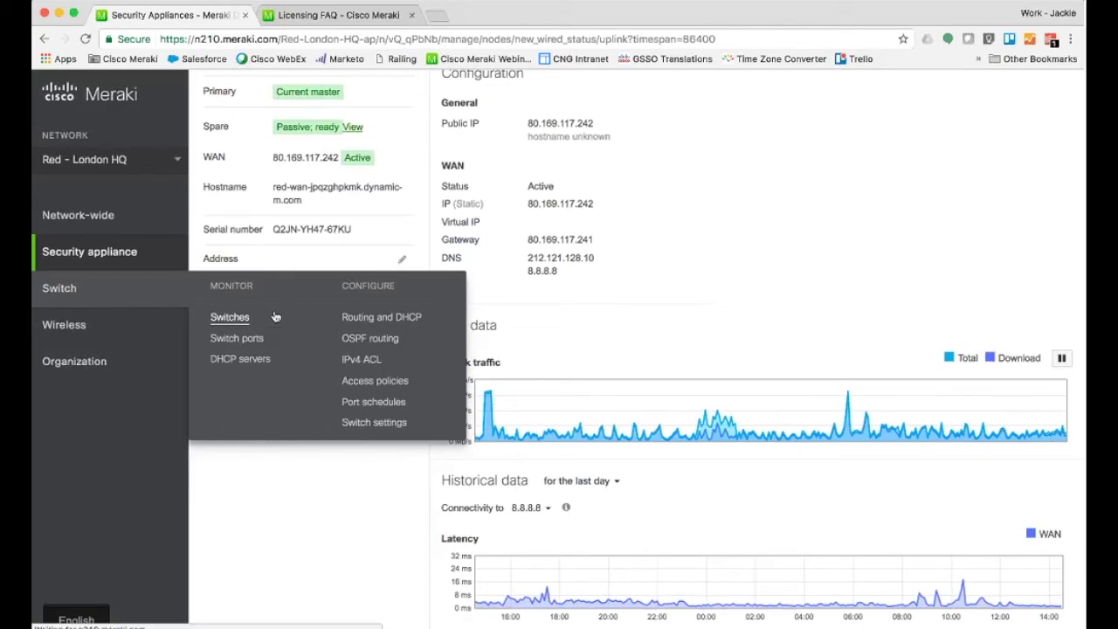
pyautogui.click(230, 317)
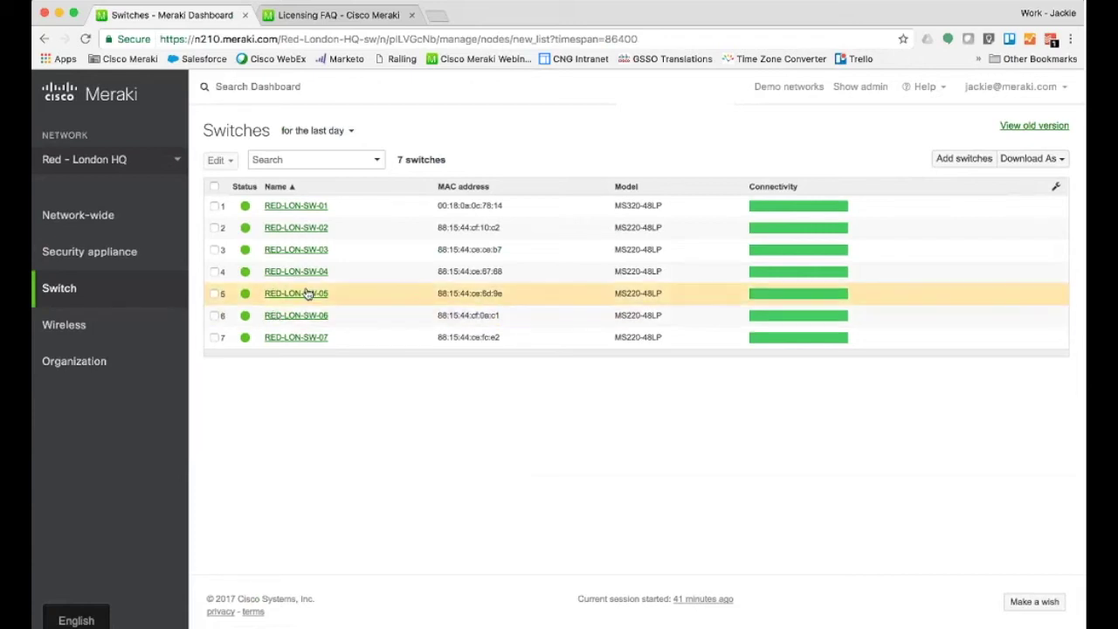
pyautogui.click(295, 207)
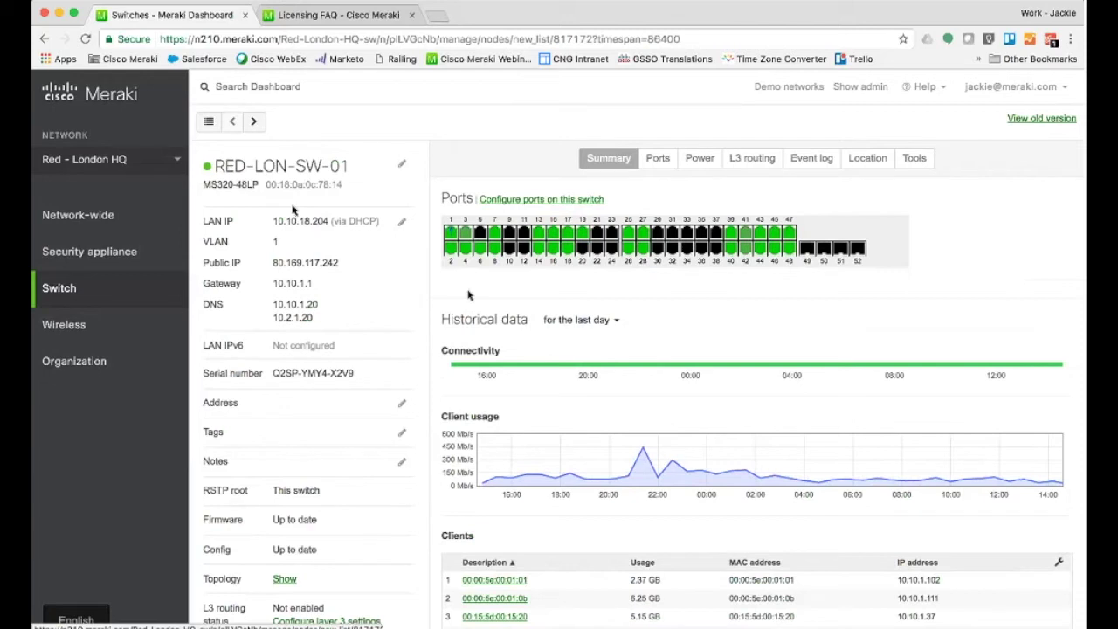
pyautogui.scroll(-1, 560, 351)
pyautogui.scroll(-2, 560, 351)
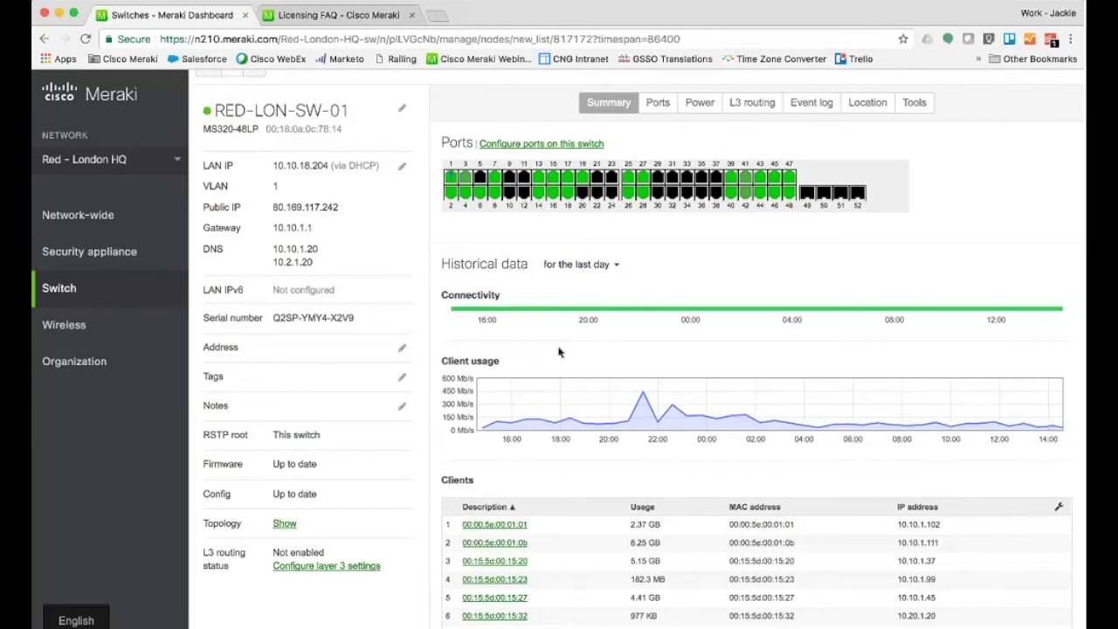
pyautogui.scroll(1, 559, 351)
# Step: Return to the switch list and view the port summaries of RED-LON-SW-03 and RED-LON-SW-04
pyautogui.moveTo(99, 252)
pyautogui.hscroll(-3, 96, 253)
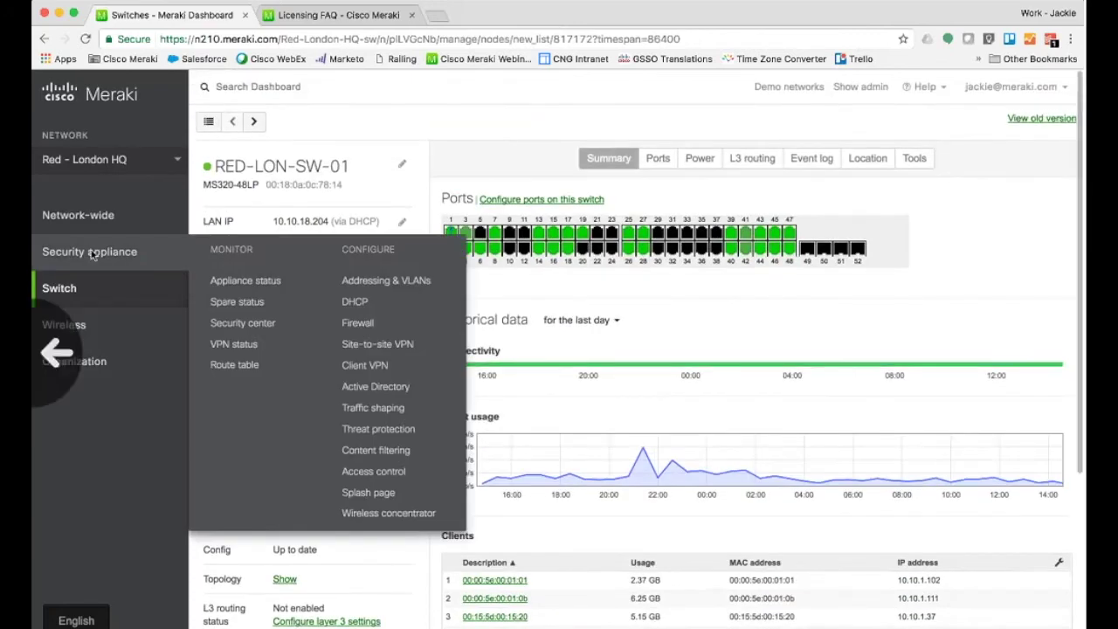
pyautogui.click(275, 244)
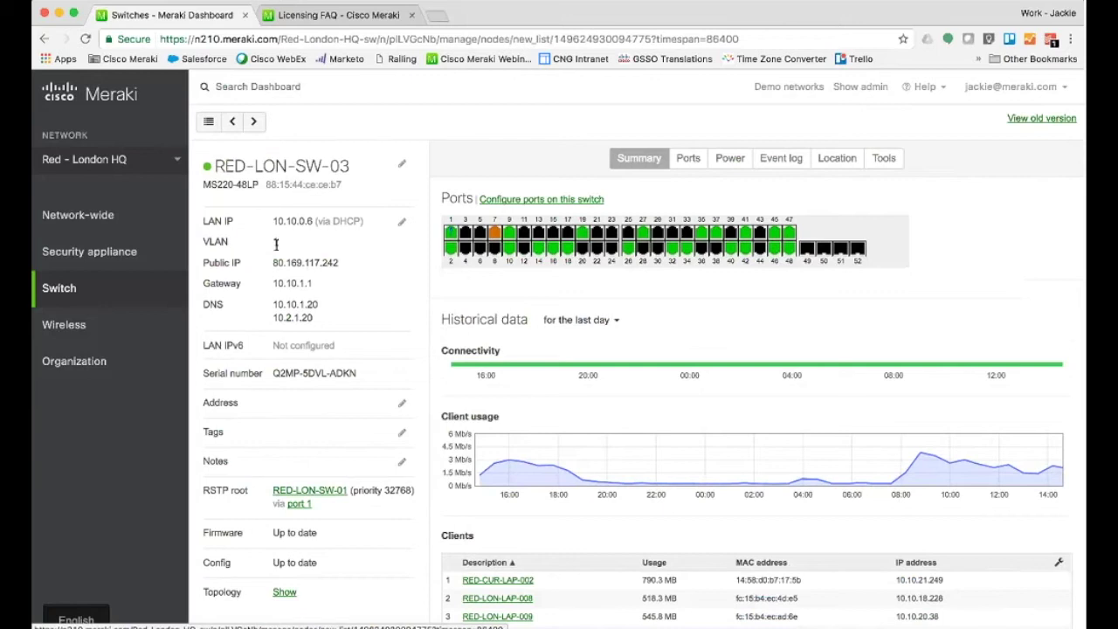
pyautogui.moveTo(566, 251)
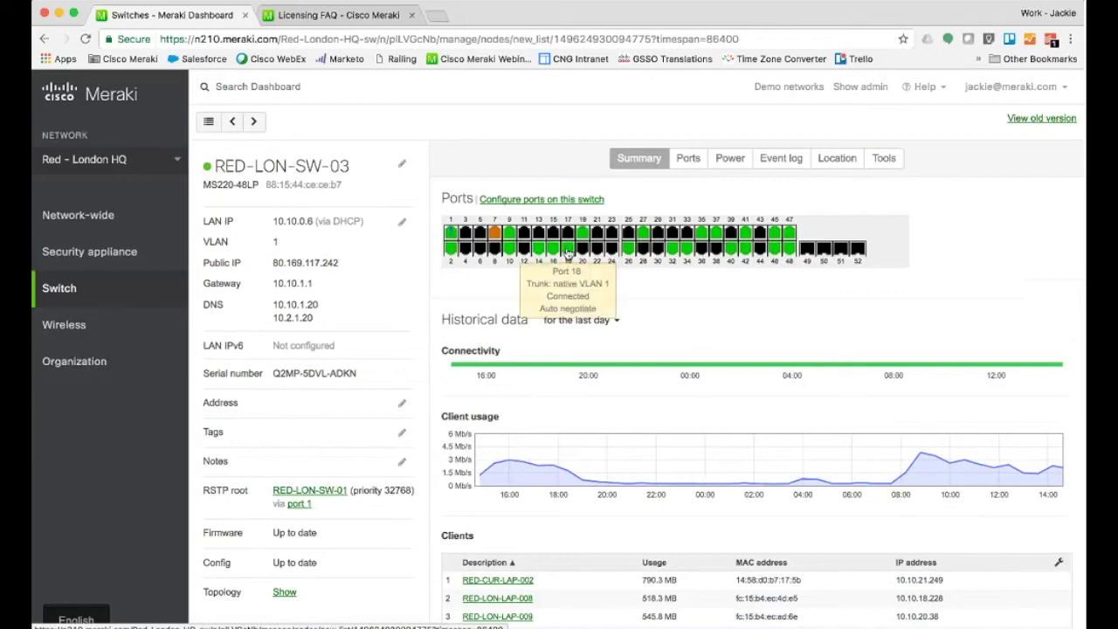
pyautogui.press('super+bracketleft')
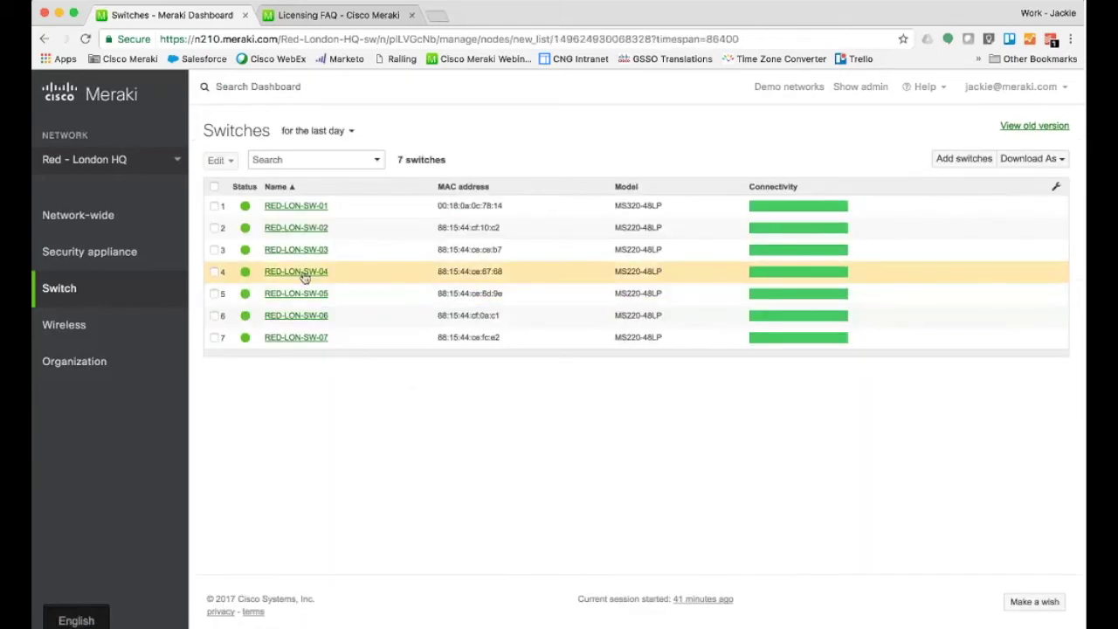
pyautogui.click(304, 277)
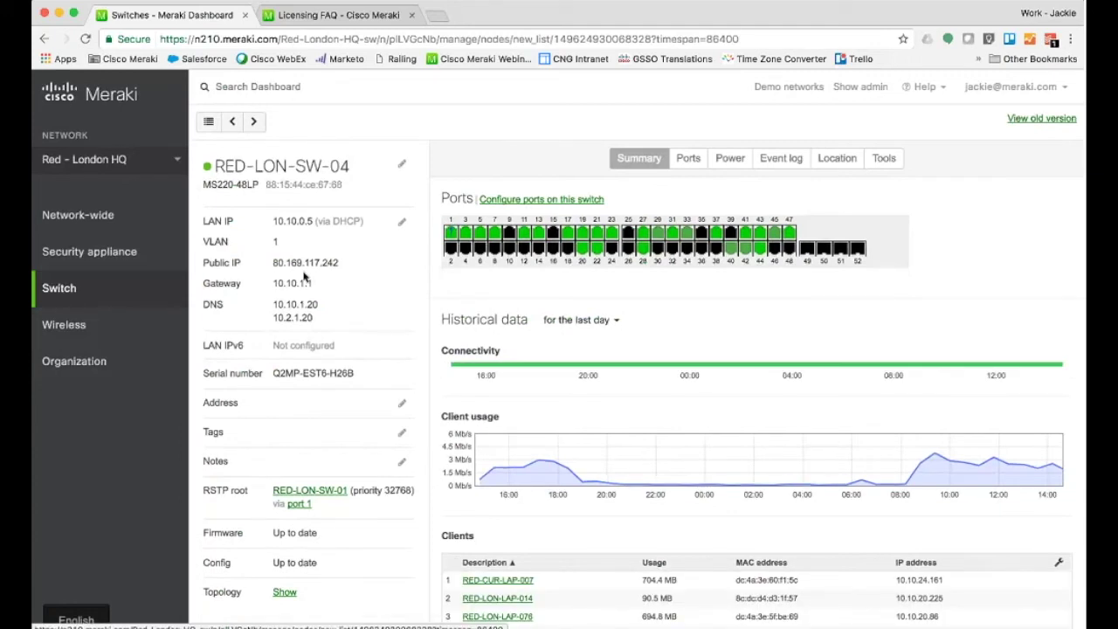
# Step: View the RED-LON-SW-05 summary and open port 26 to review its traffic, configuration and status
pyautogui.press('super+bracketleft')
pyautogui.click(300, 300)
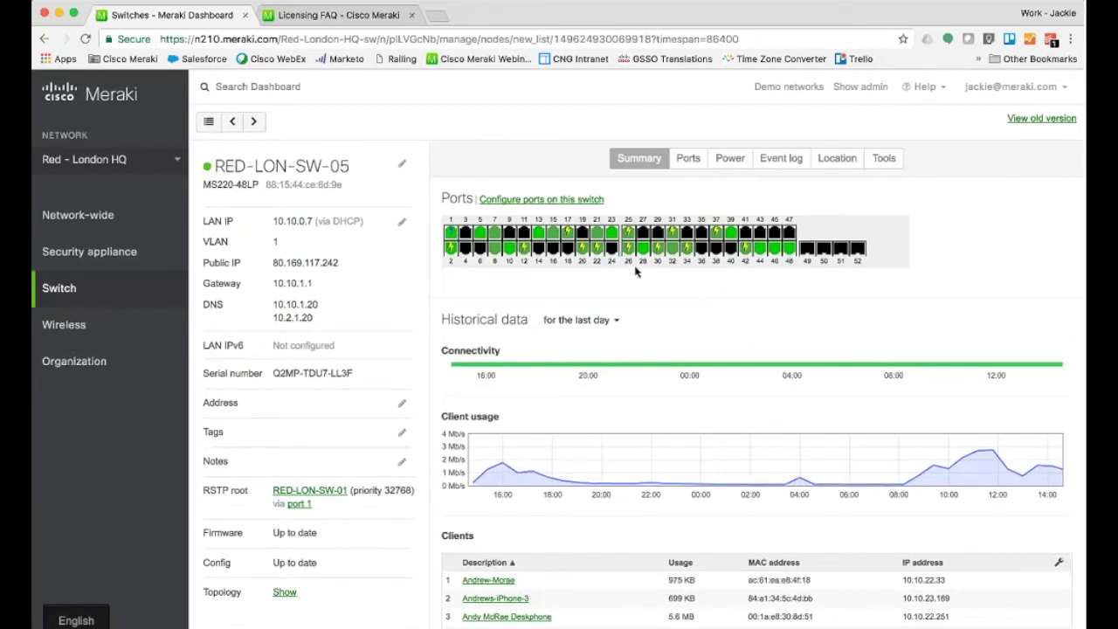
pyautogui.moveTo(627, 252)
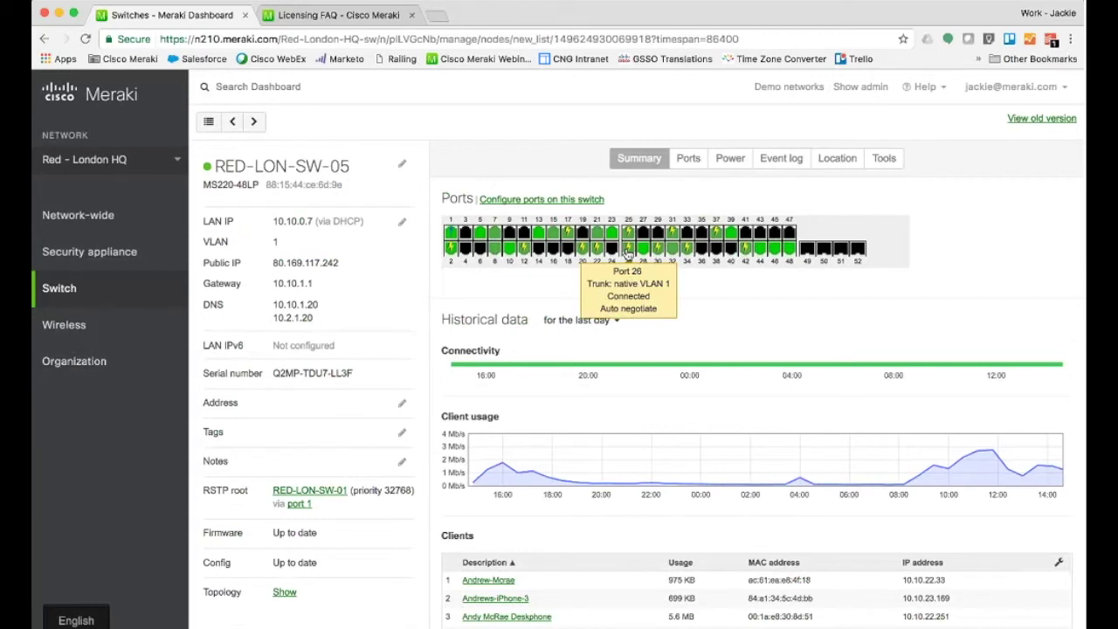
pyautogui.click(627, 251)
pyautogui.scroll(-1, 761, 444)
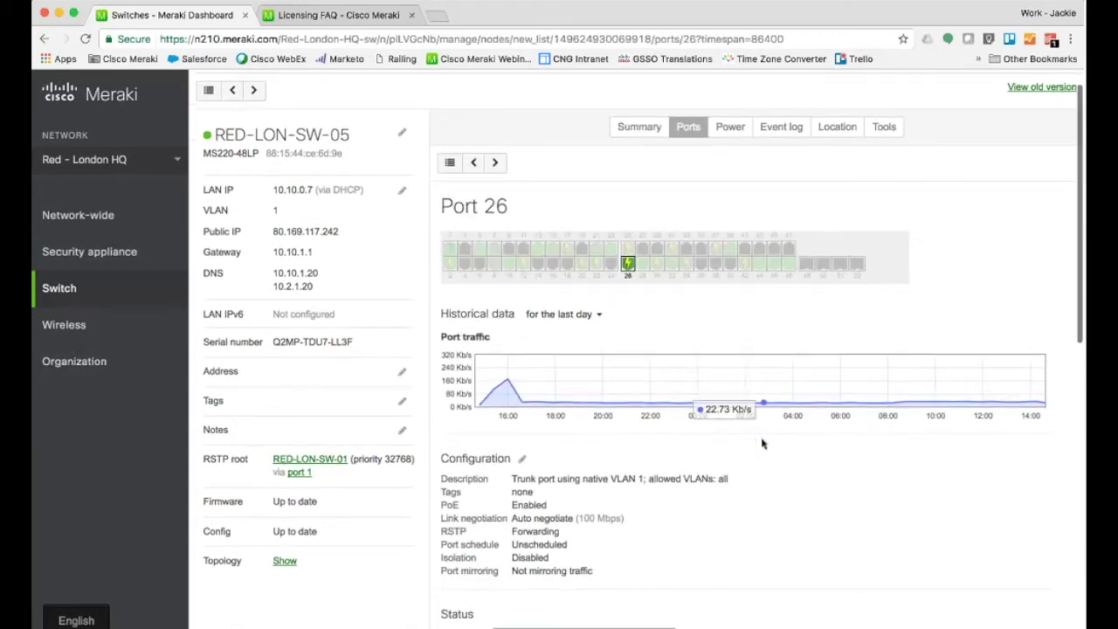
pyautogui.scroll(-4, 762, 443)
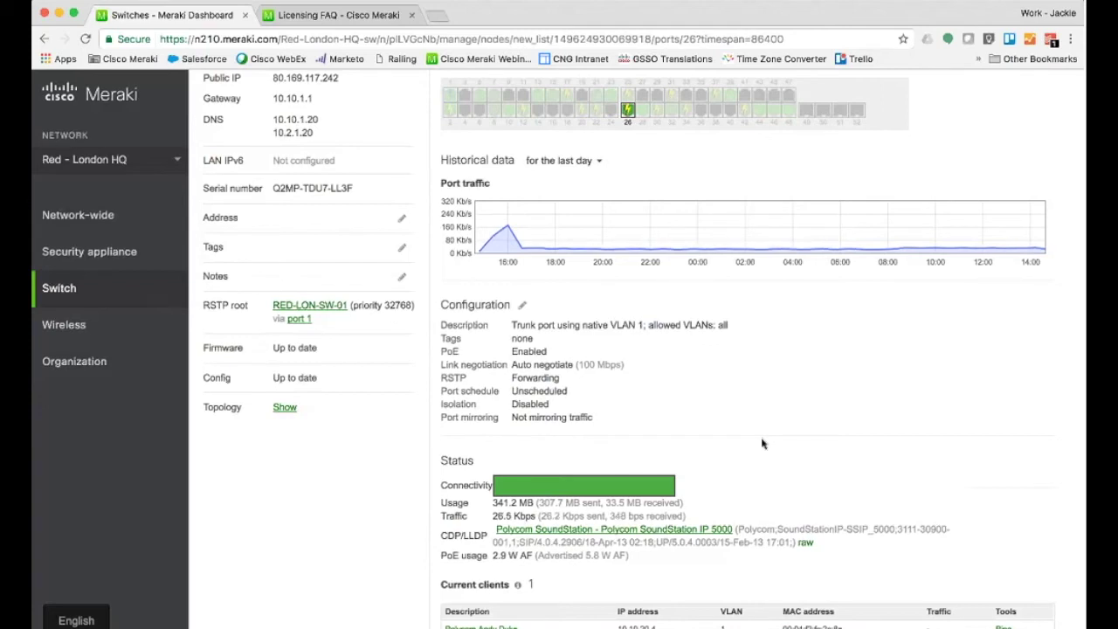
pyautogui.scroll(-2, 762, 444)
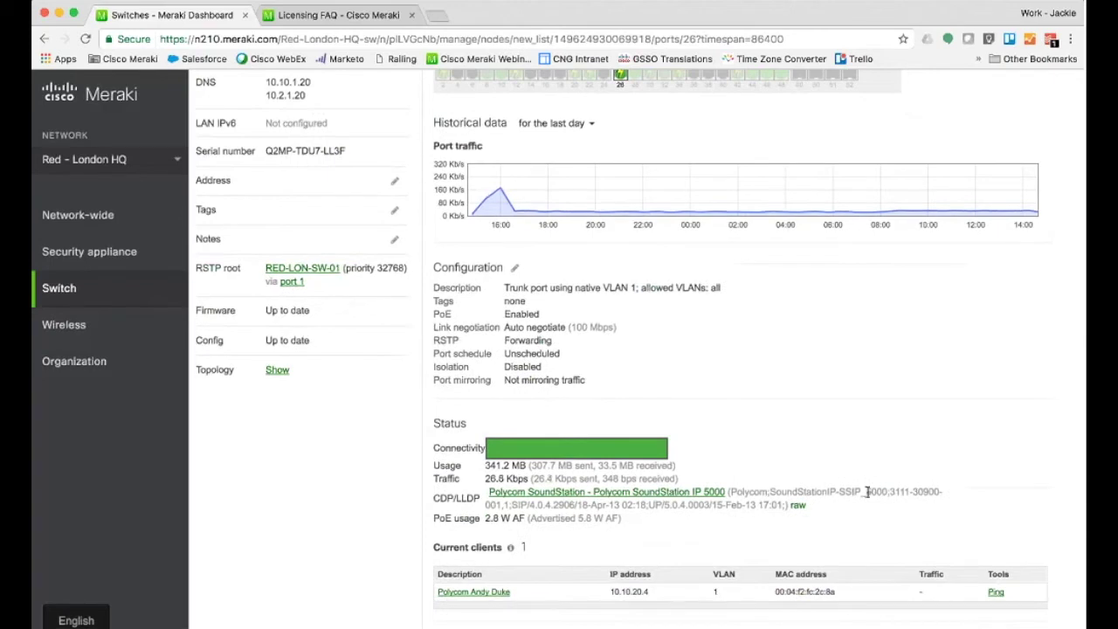
# Step: Highlight port 26's CDP/LLDP details and its current client entry, then clear the selection
pyautogui.moveTo(802, 507); pyautogui.dragTo(478, 498)
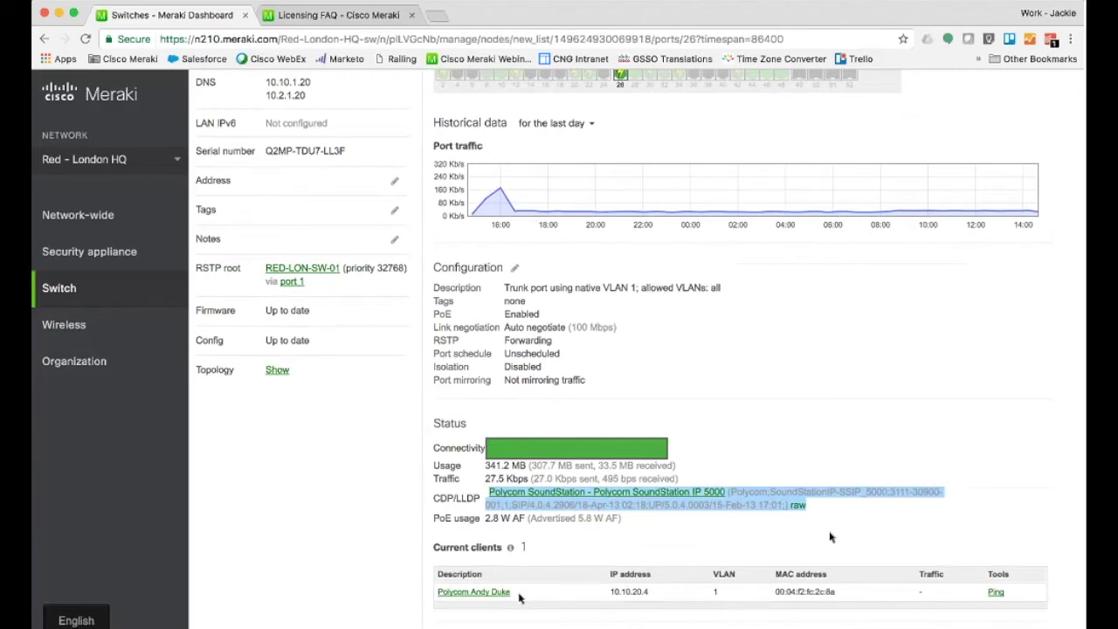
pyautogui.moveTo(510, 592); pyautogui.dragTo(429, 573)
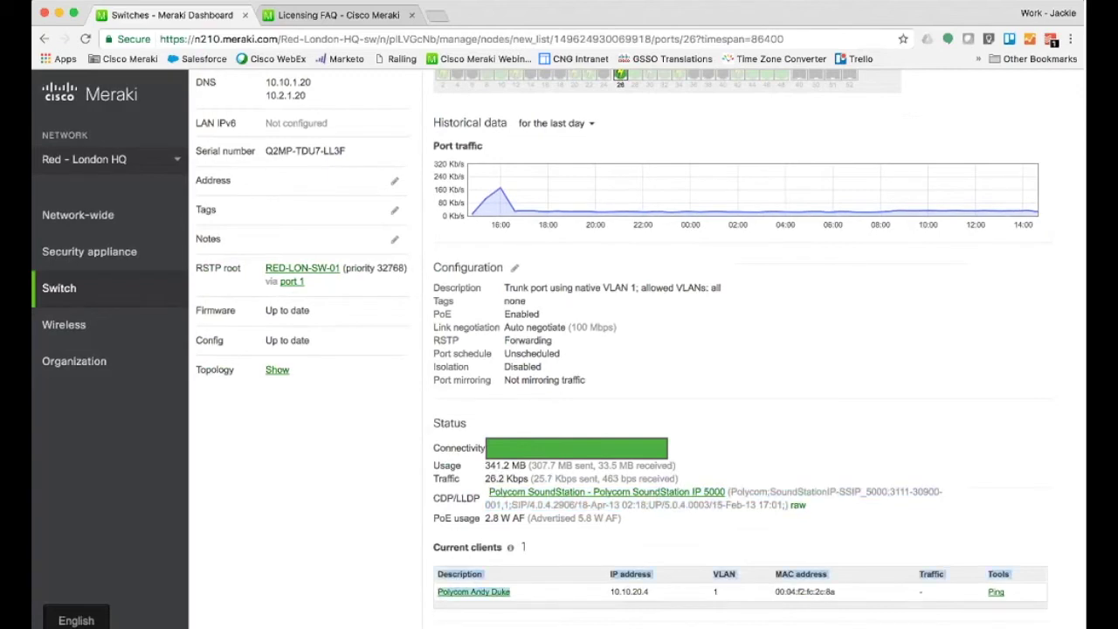
pyautogui.click(433, 563)
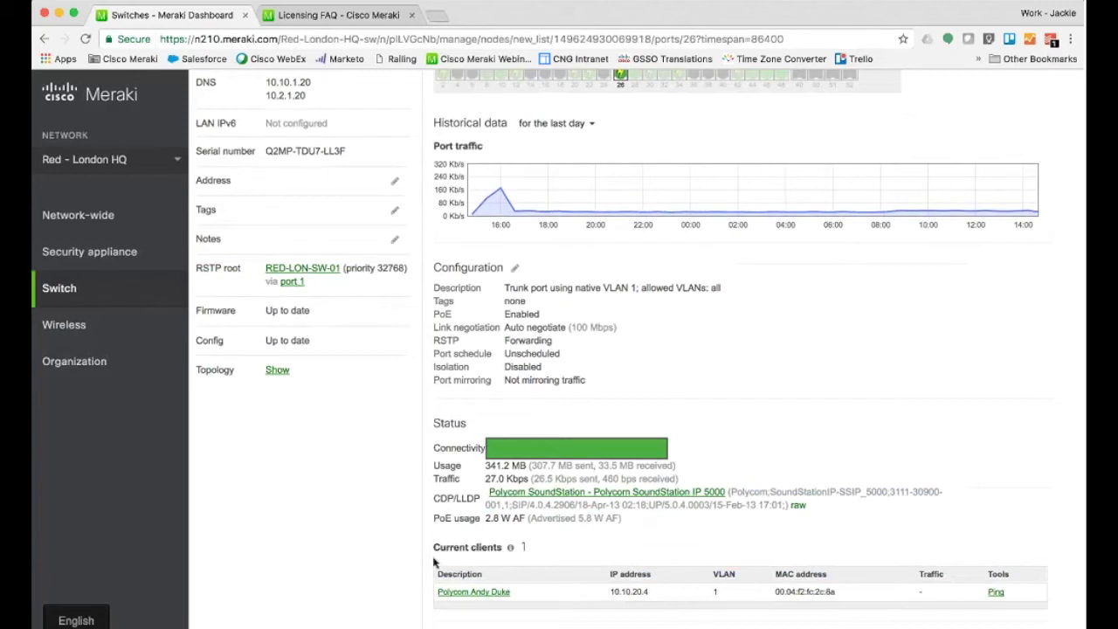
# Step: Show RED-LON-SW-05 in the network topology, label all devices and inspect the link details to neighbouring devices
pyautogui.scroll(4, 434, 561)
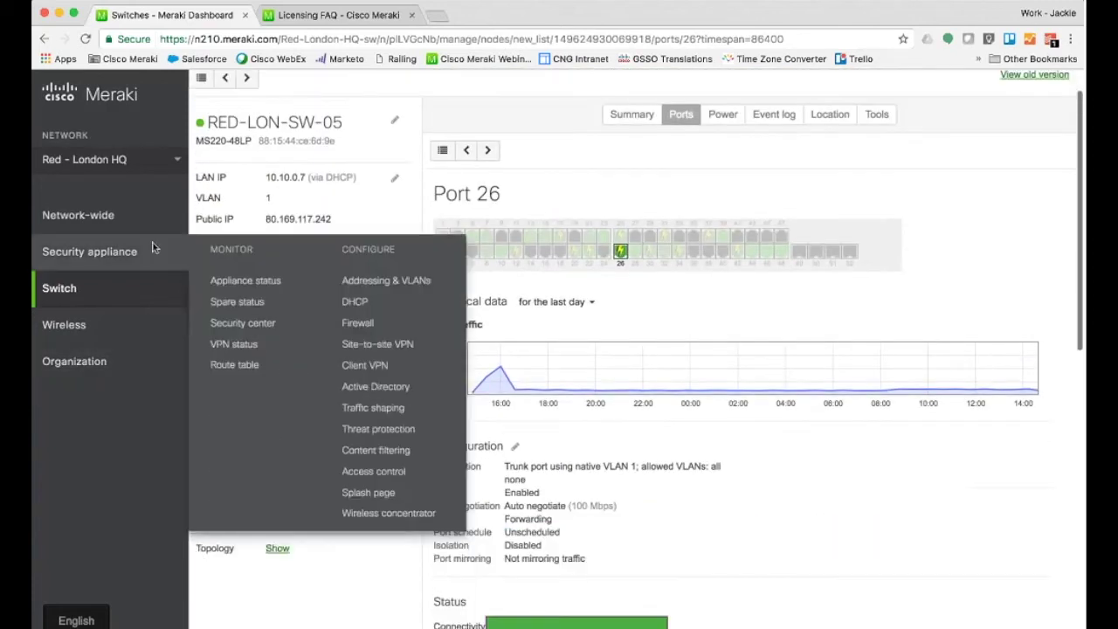
pyautogui.moveTo(146, 226)
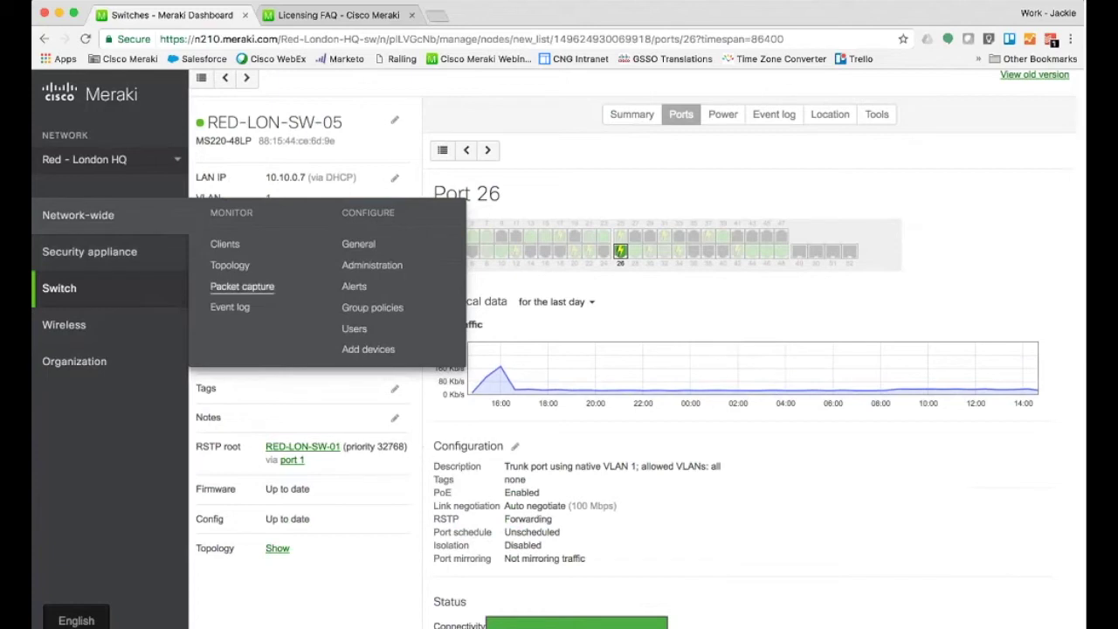
pyautogui.click(278, 548)
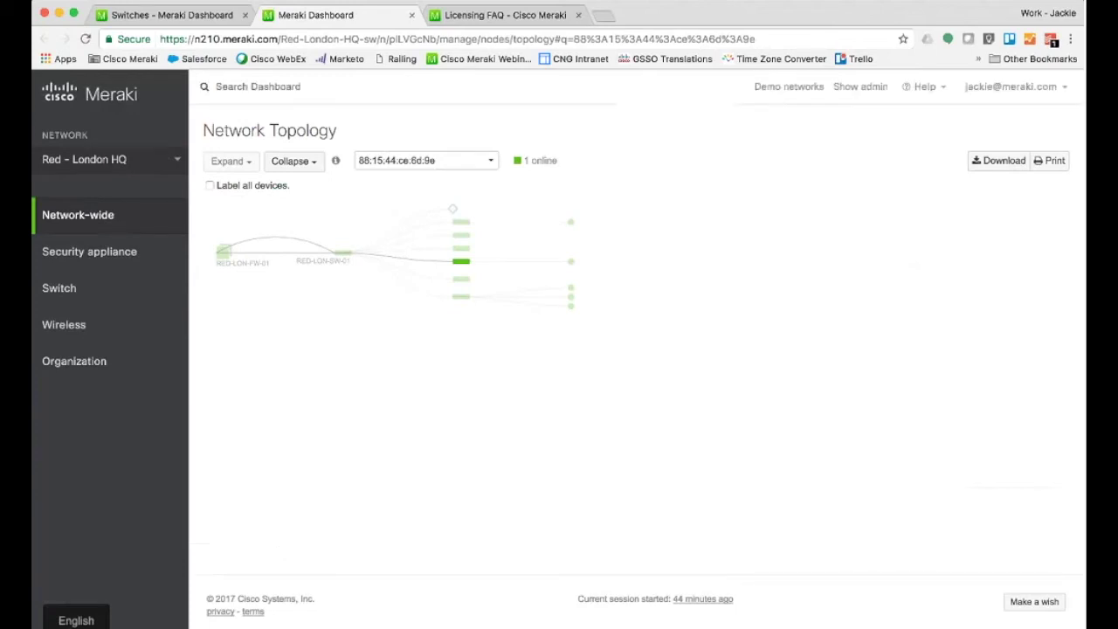
pyautogui.click(261, 187)
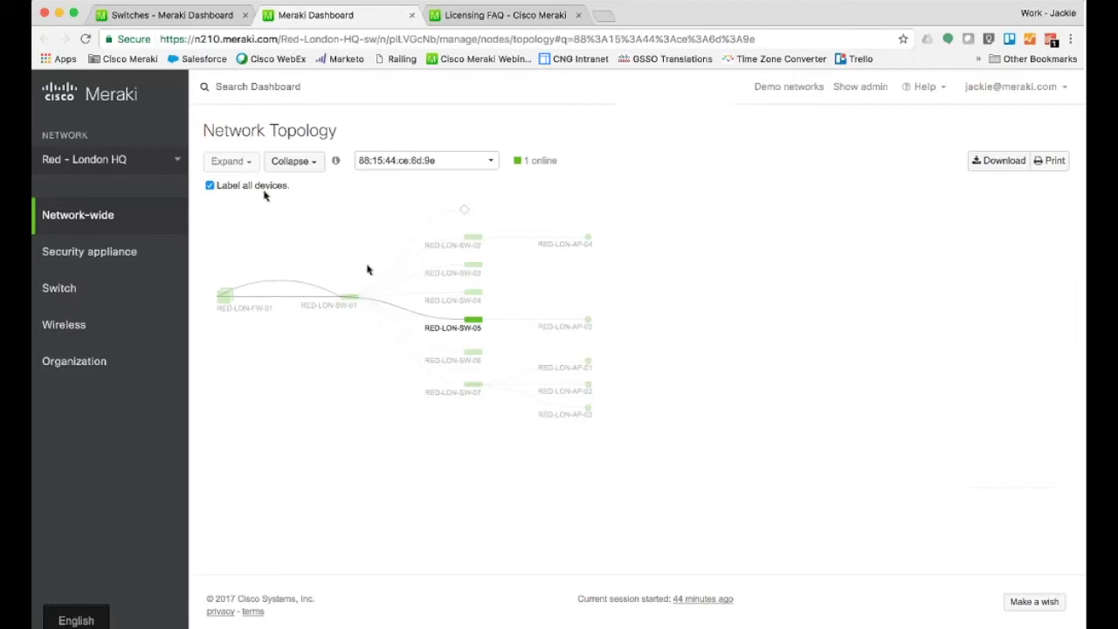
pyautogui.moveTo(442, 319)
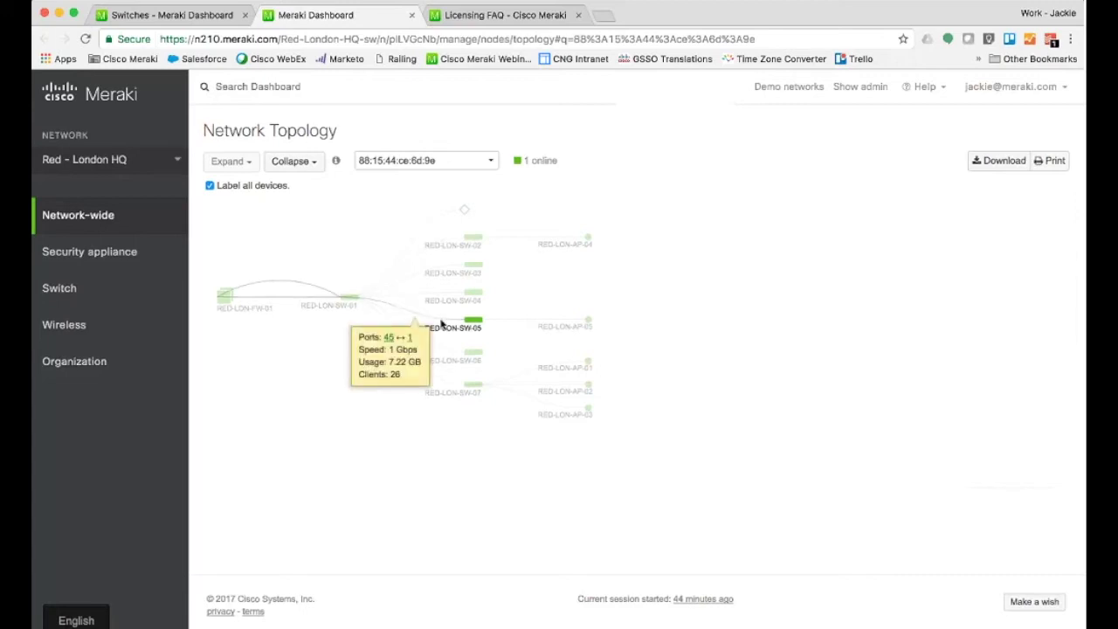
pyautogui.moveTo(539, 320)
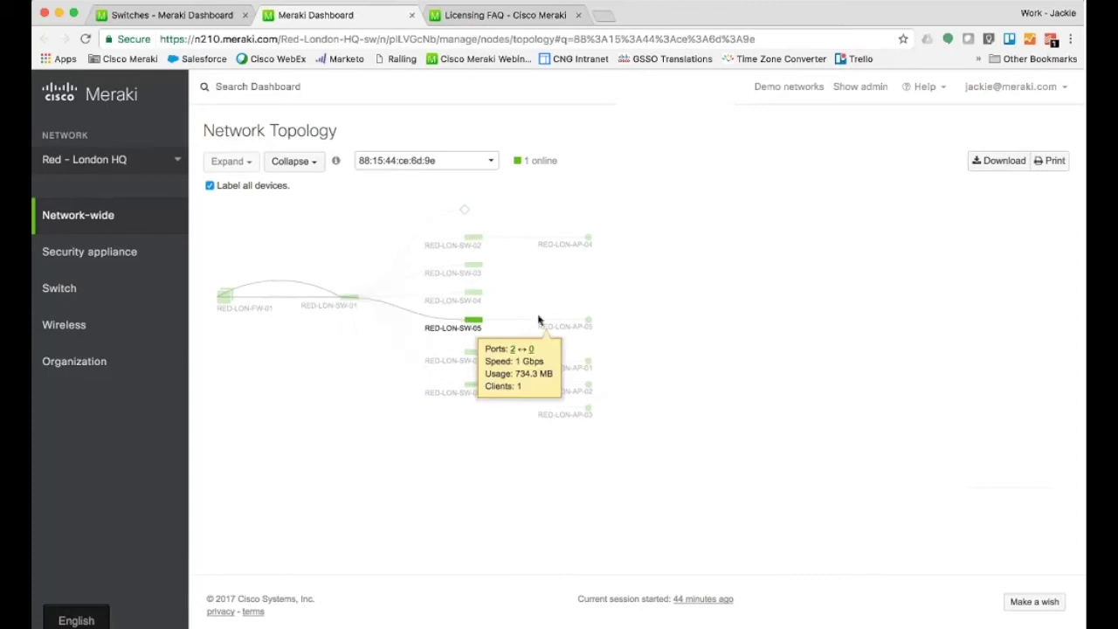
pyautogui.moveTo(588, 325)
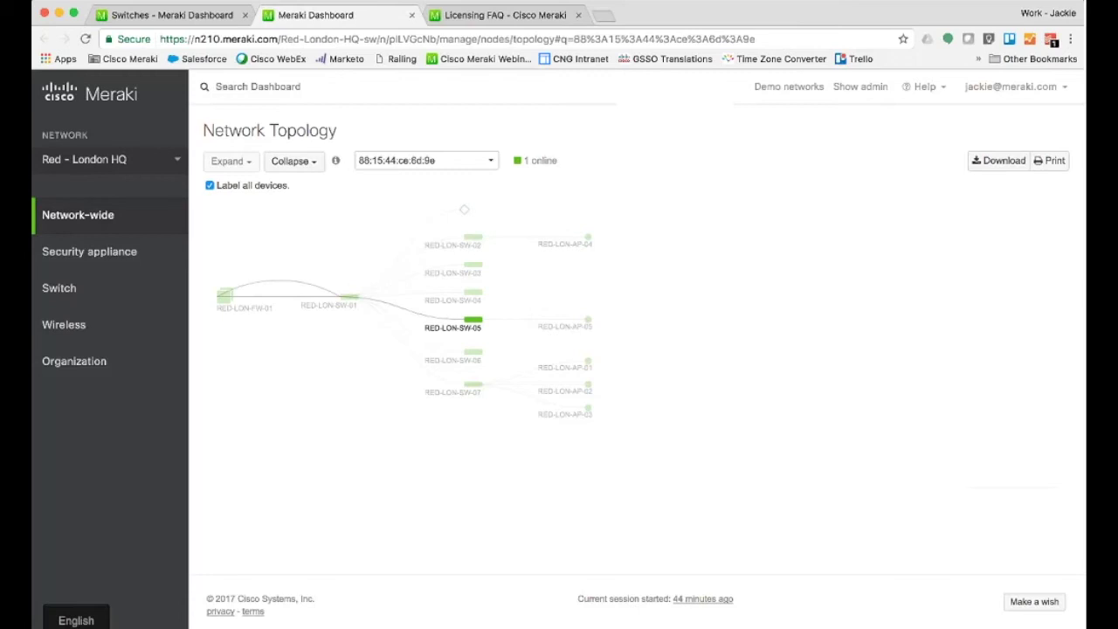
# Step: Go back to the switch port tab, open the wireless SSIDs overview and examine the RedGuest encryption setting
pyautogui.click(179, 12)
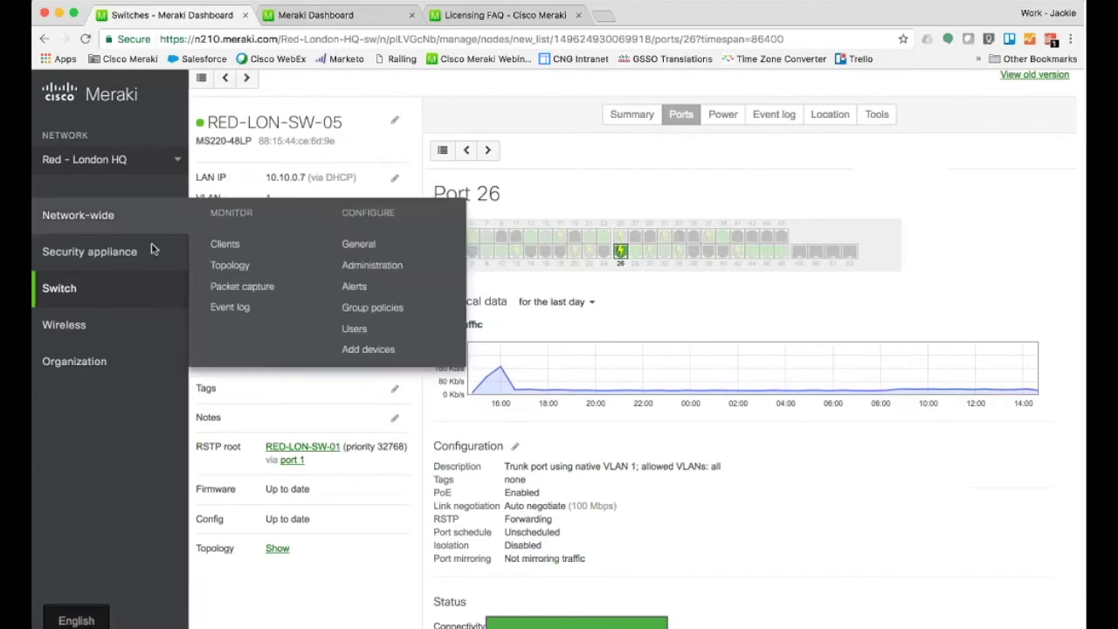
pyautogui.moveTo(132, 323)
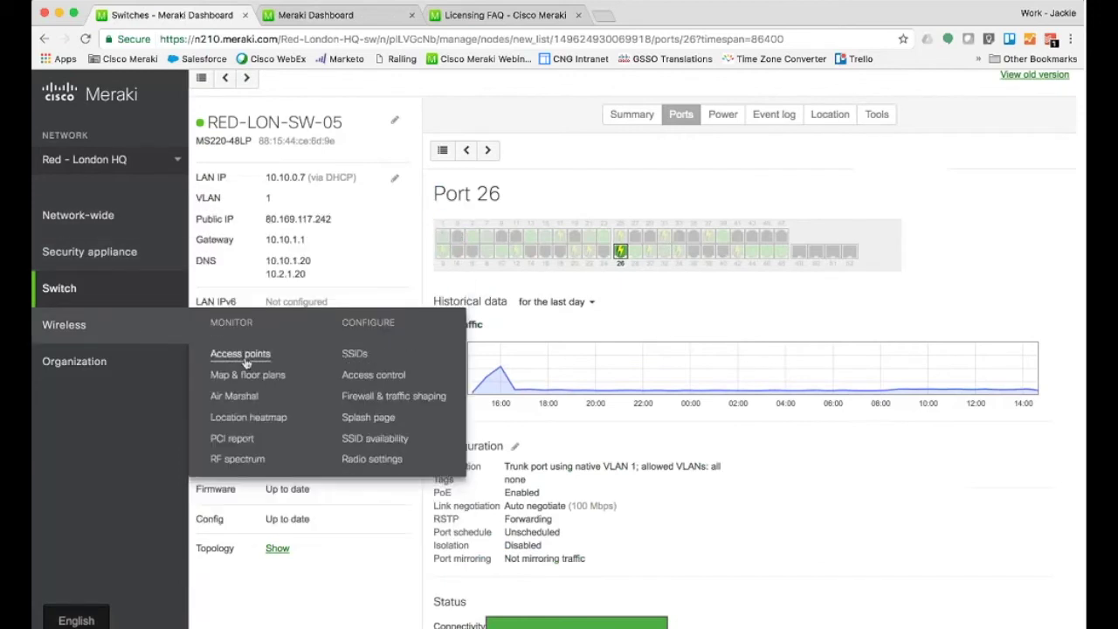
pyautogui.click(363, 352)
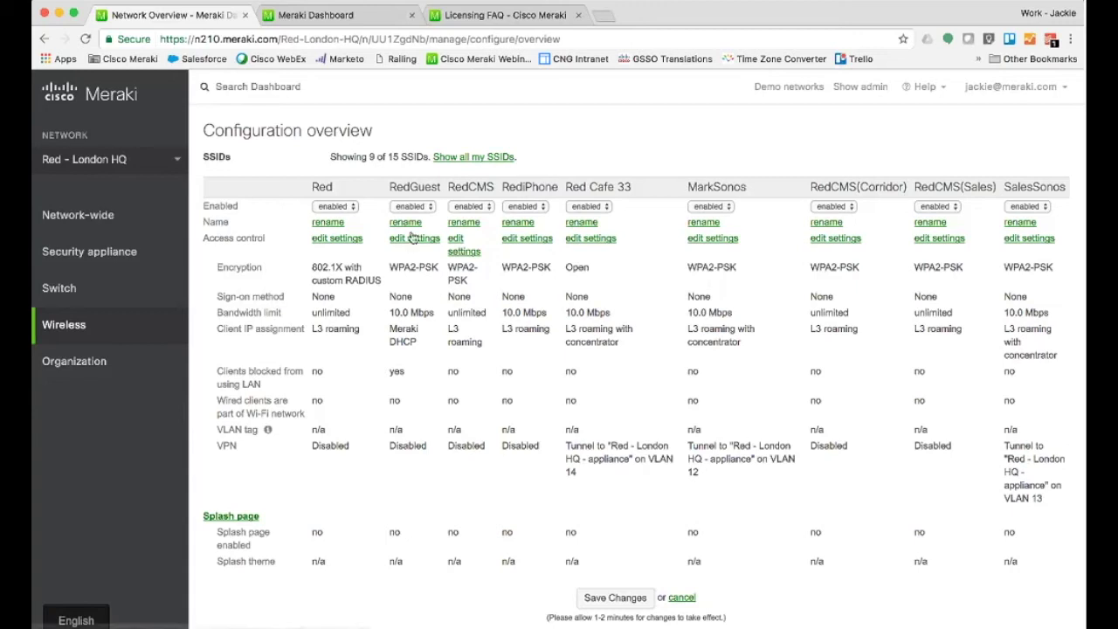
pyautogui.doubleClick(397, 267)
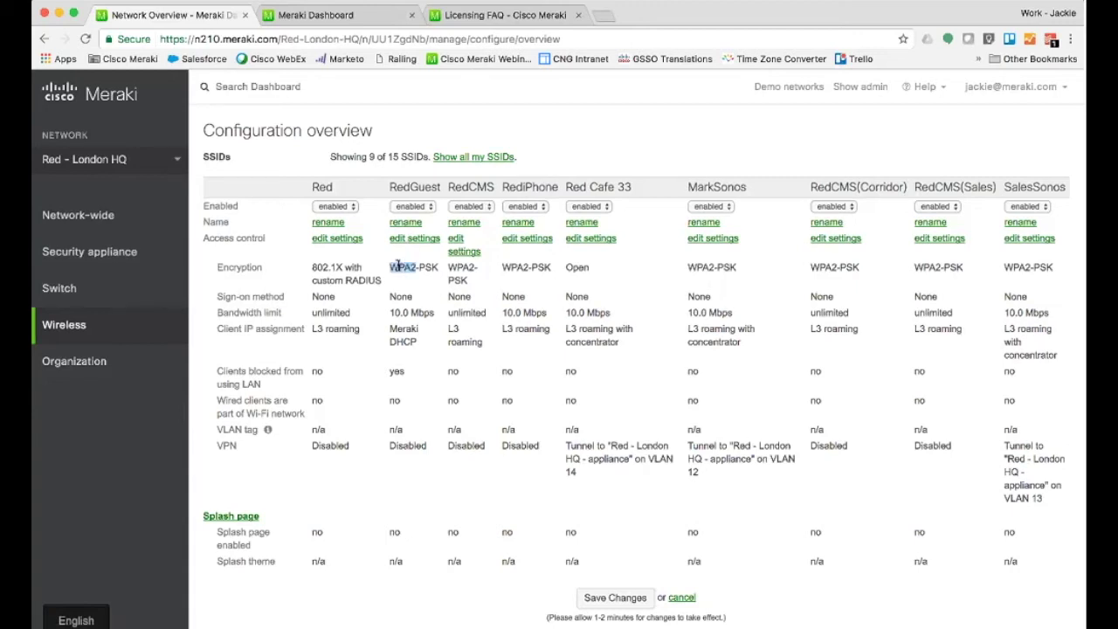
pyautogui.tripleClick(397, 268)
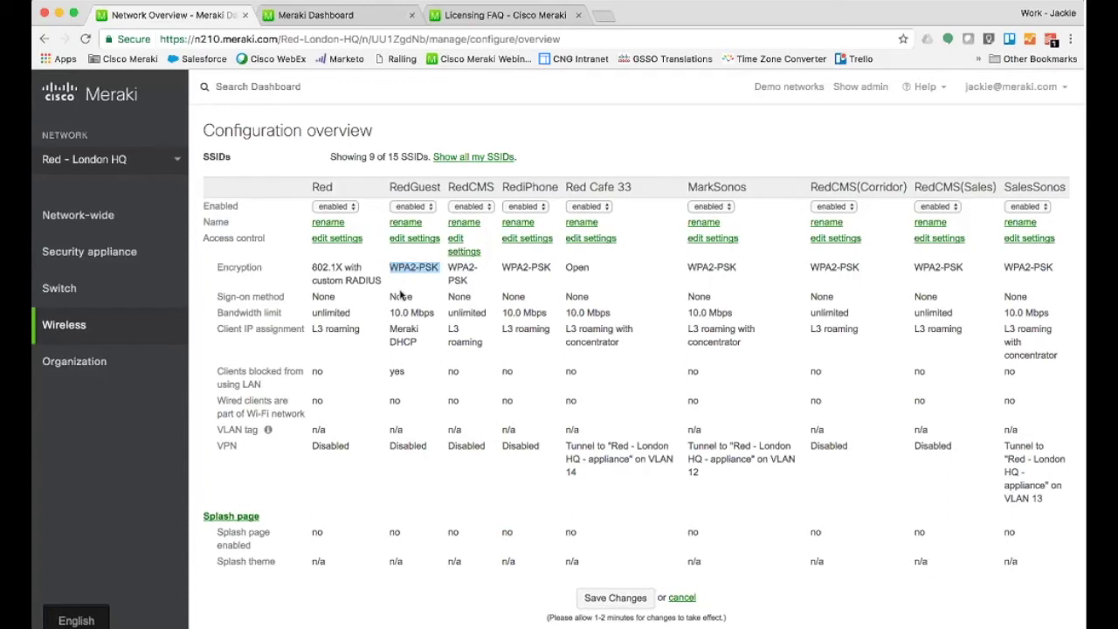
pyautogui.click(400, 295)
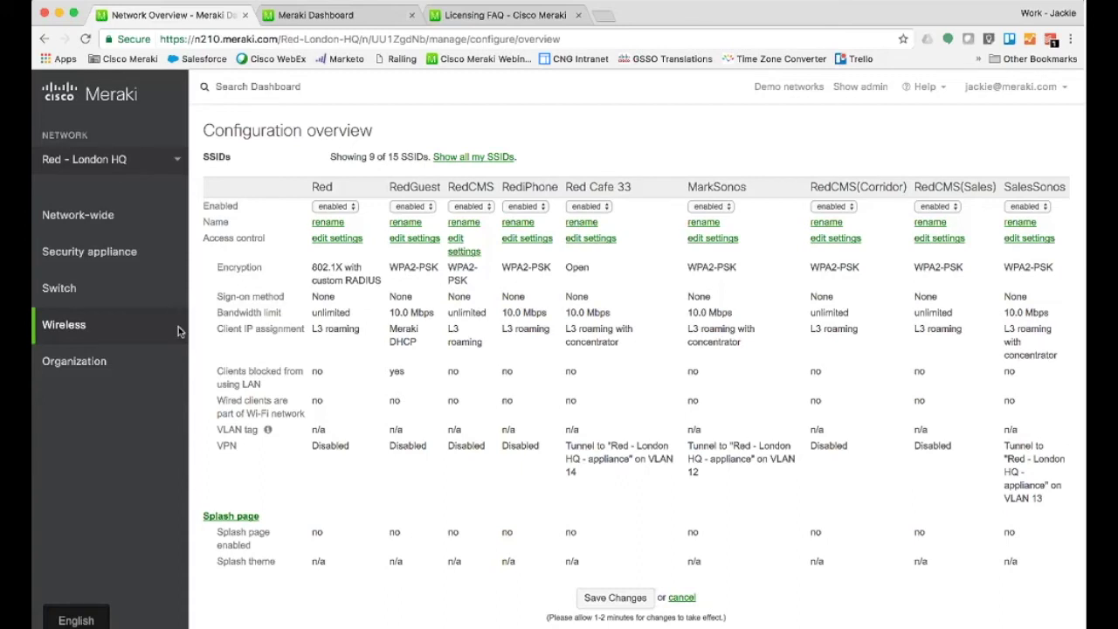
pyautogui.moveTo(173, 328)
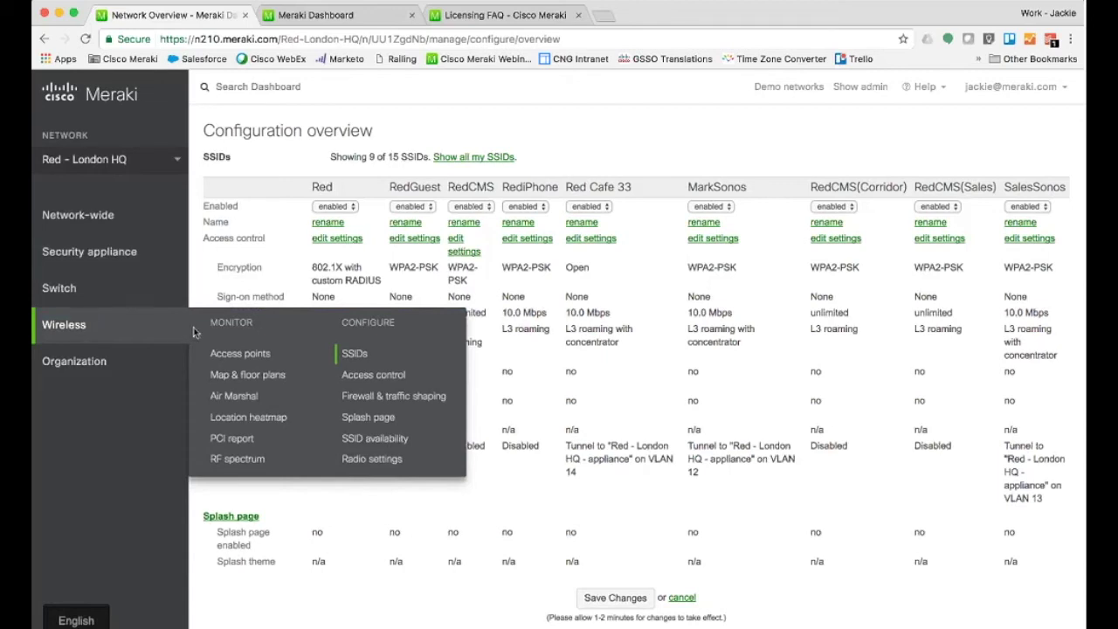
# Step: Open the wireless firewall and traffic shaping settings for the RedGuest SSID and review its per-client bandwidth limit and SpeedBurst option
pyautogui.click(371, 400)
pyautogui.click(351, 154)
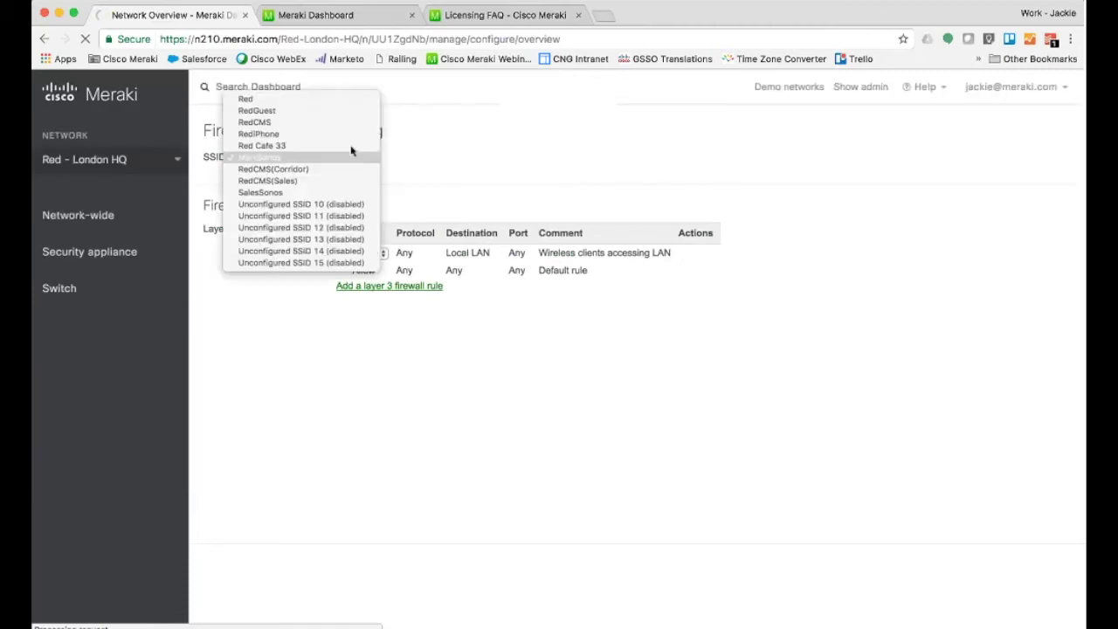
pyautogui.click(357, 111)
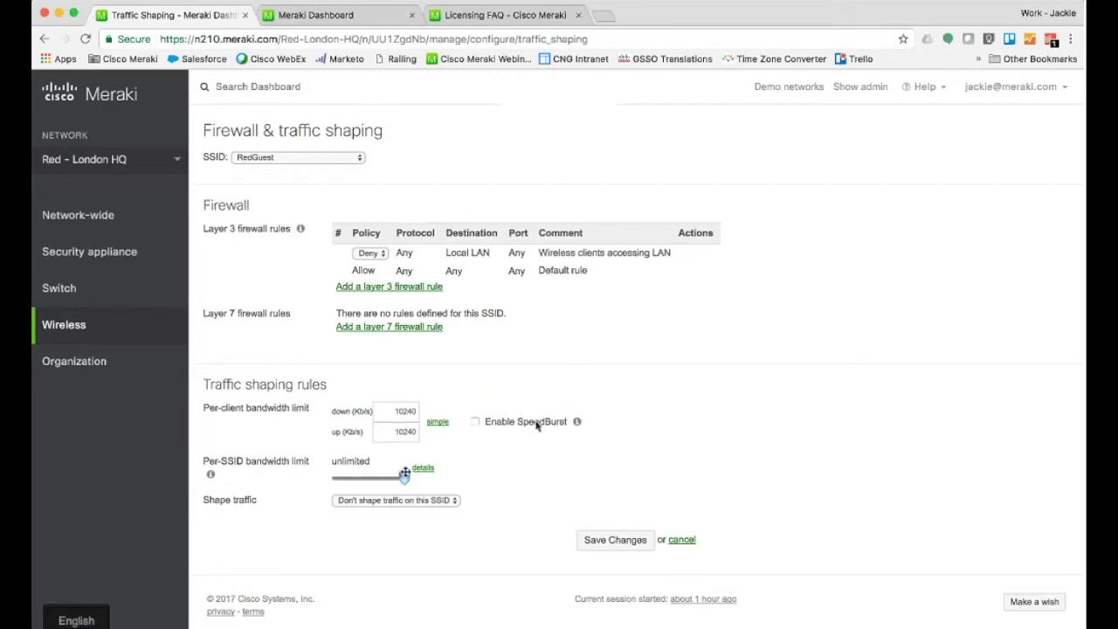
pyautogui.moveTo(580, 422)
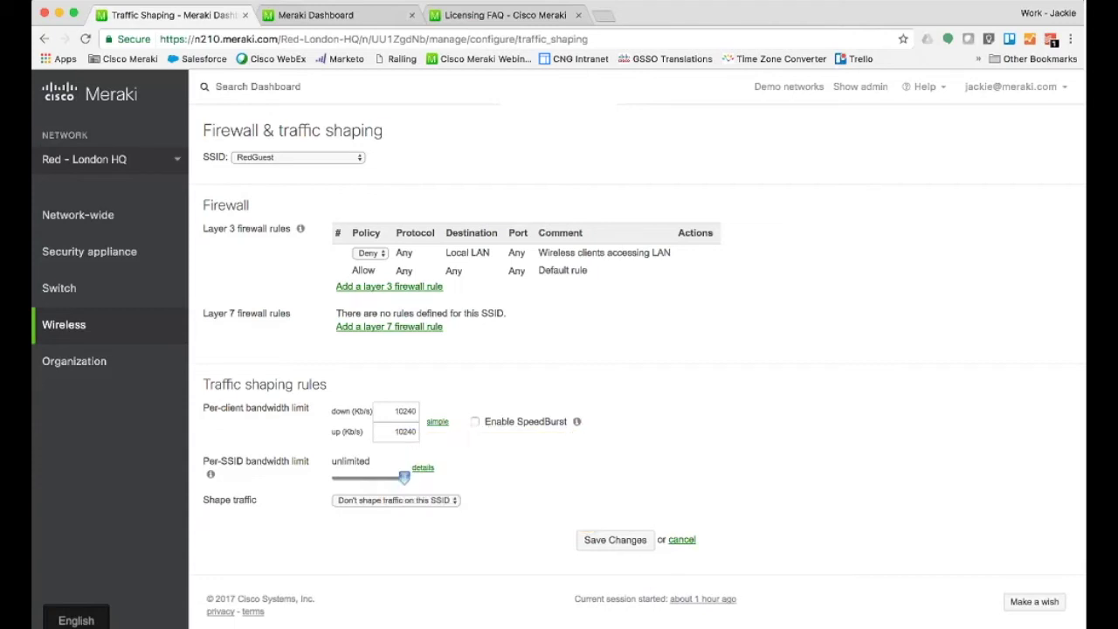
# Step: Open the SSID availability settings, look through the SSID choices and display the RedCMS(Corridor) SSID
pyautogui.moveTo(183, 327)
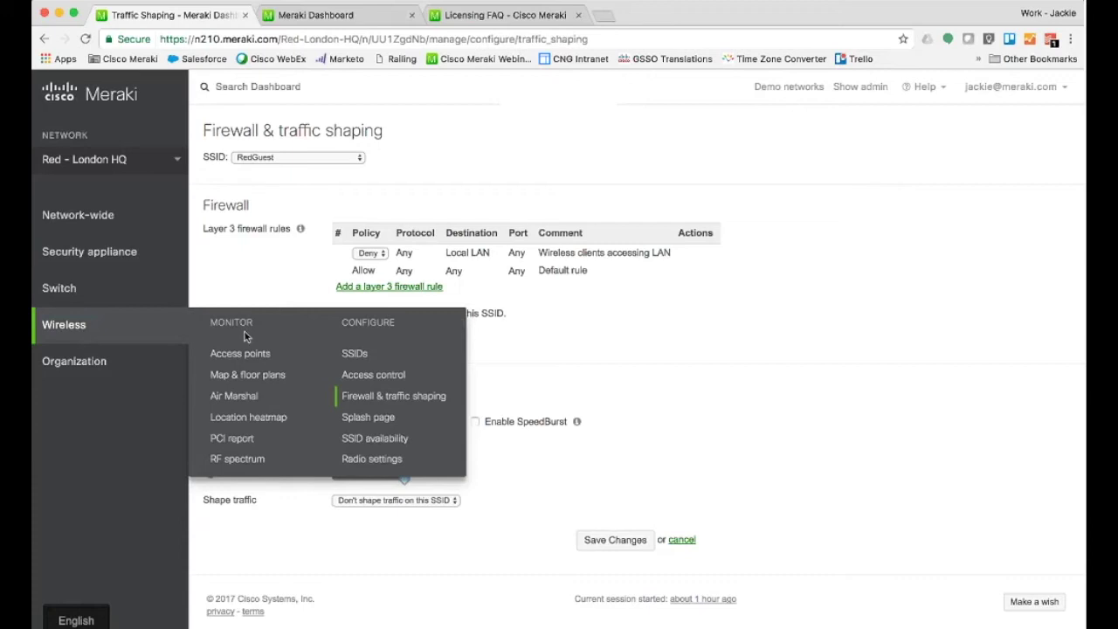
pyautogui.click(368, 439)
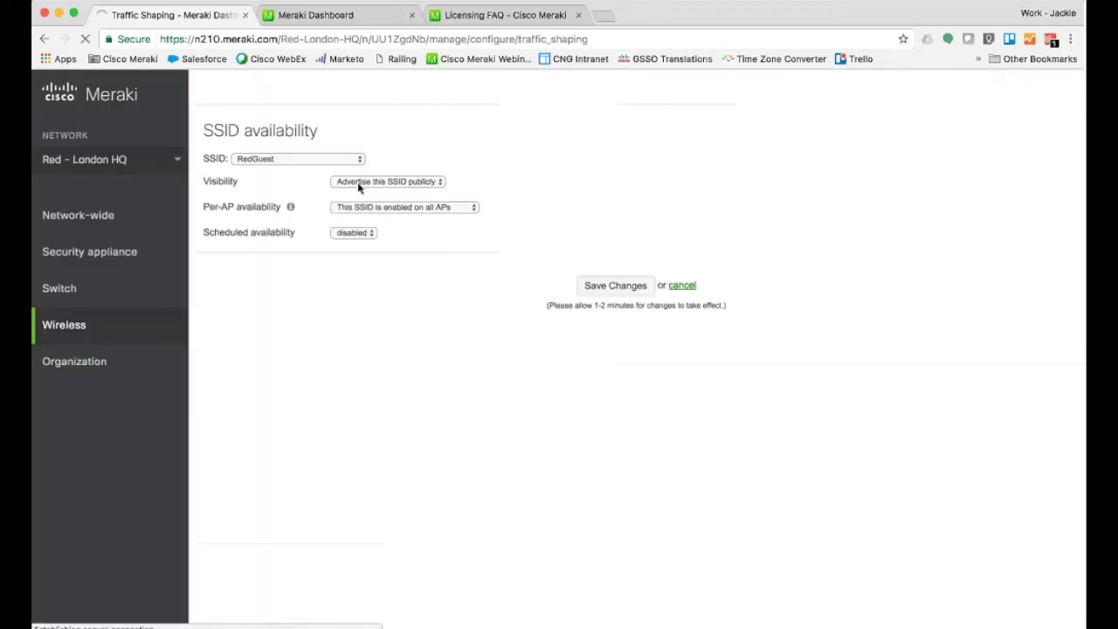
pyautogui.click(358, 164)
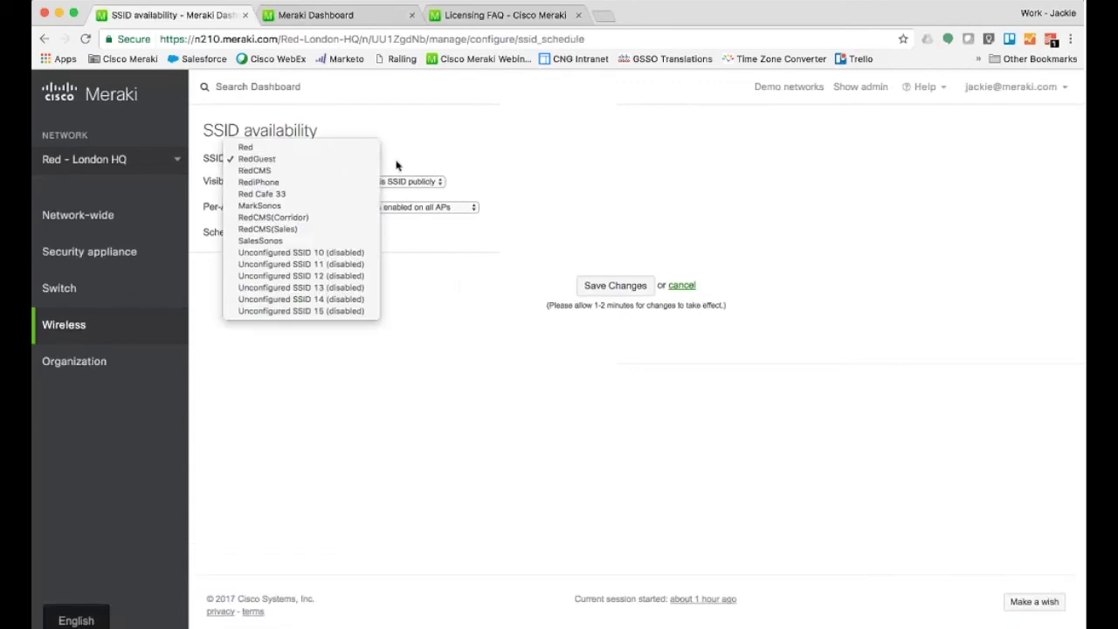
pyautogui.click(397, 166)
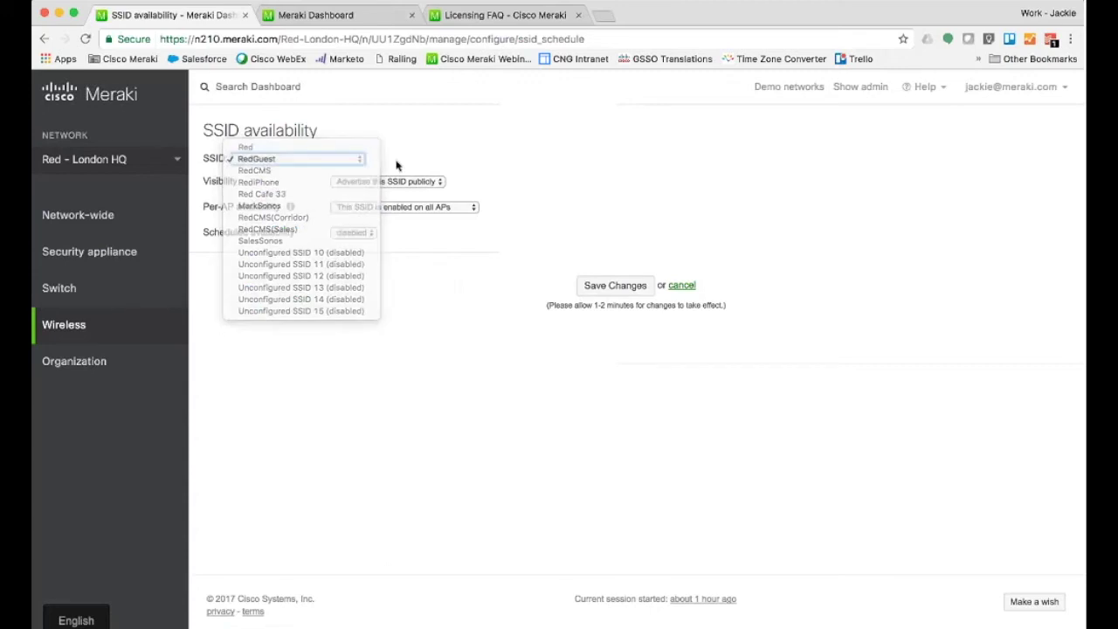
pyautogui.click(360, 162)
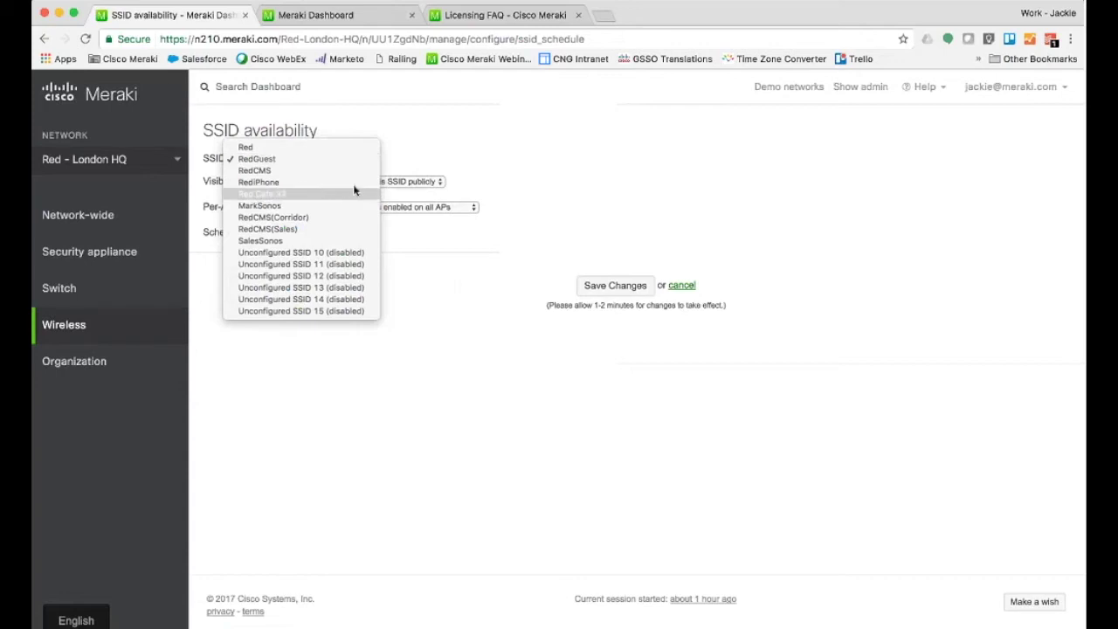
pyautogui.press('Escape')
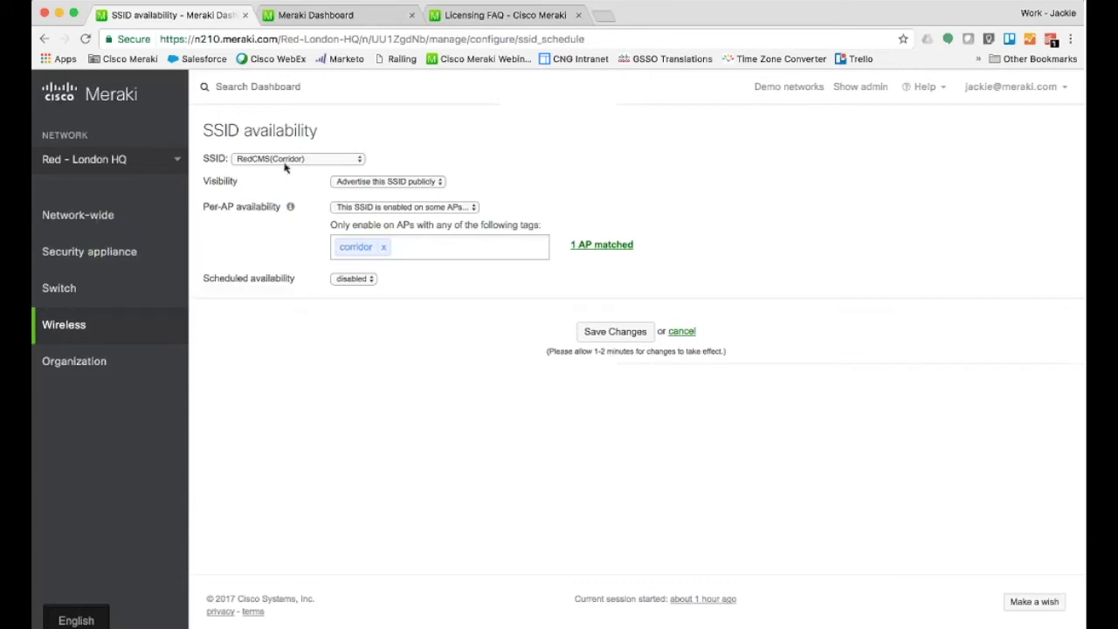
# Step: Enable scheduled availability for the RedCMS(Corridor) SSID and apply the schedule template for 8-5 daily except weekends
pyautogui.click(352, 278)
pyautogui.click(353, 266)
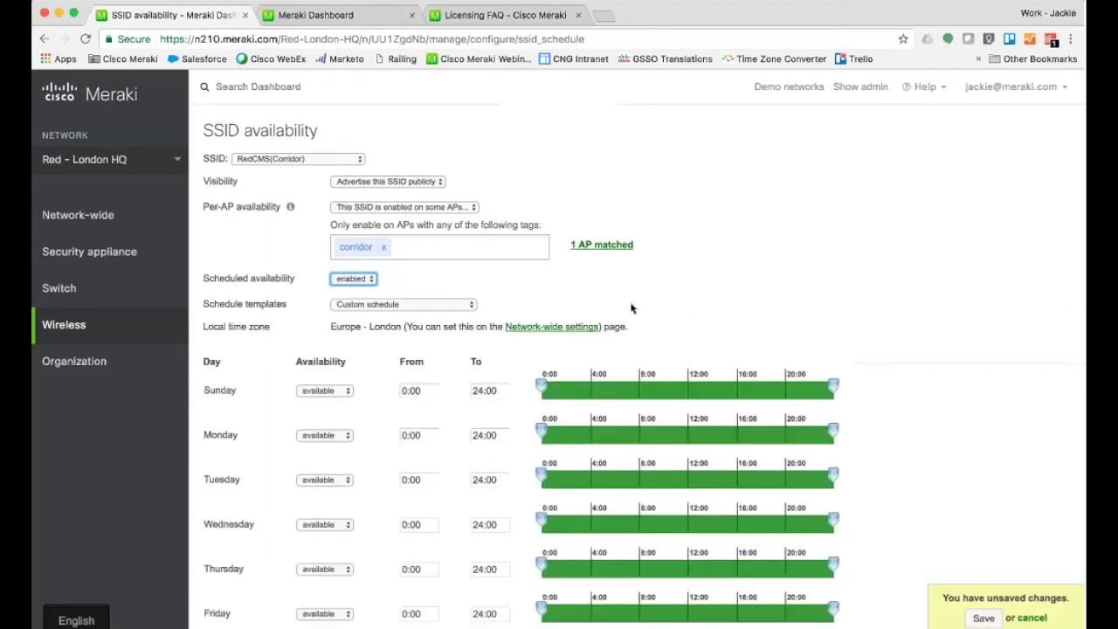
pyautogui.scroll(-3, 632, 308)
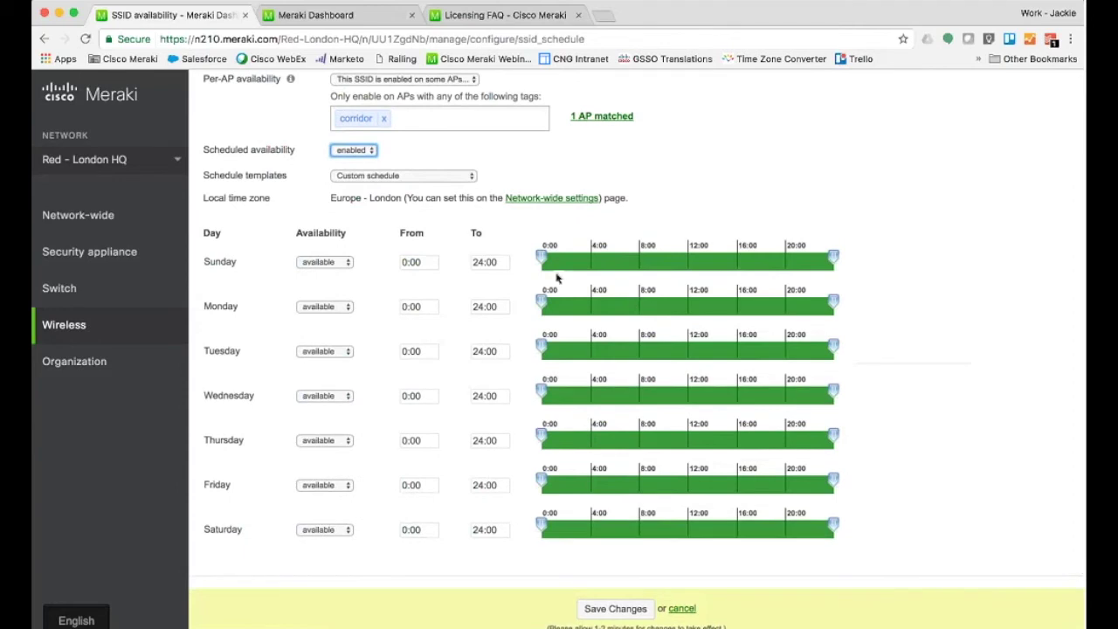
pyautogui.click(427, 175)
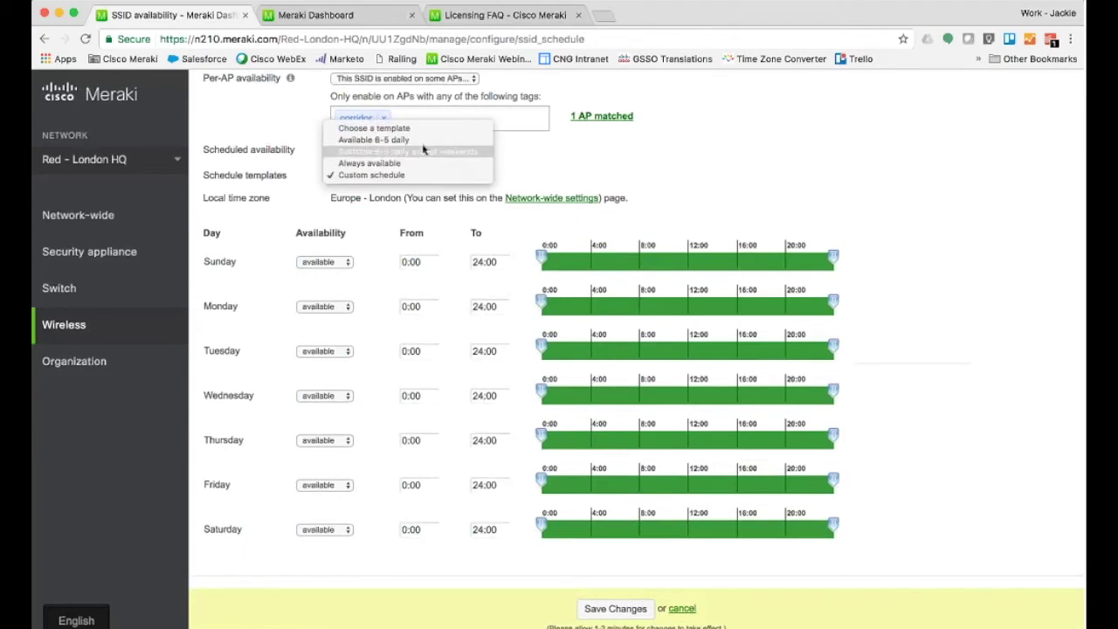
pyautogui.click(422, 151)
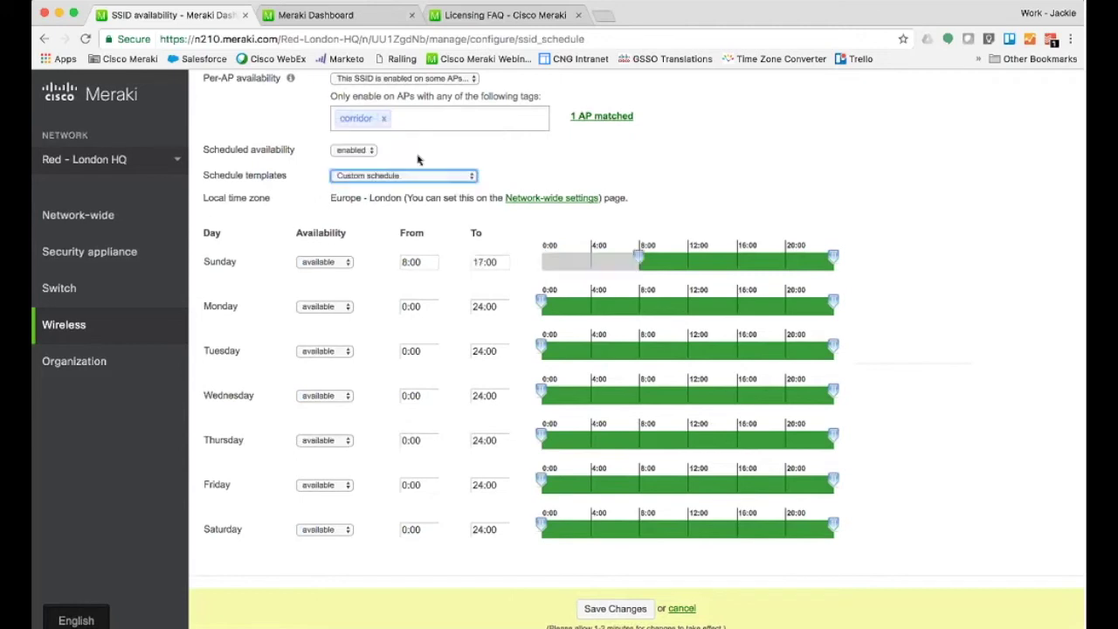
pyautogui.click(416, 174)
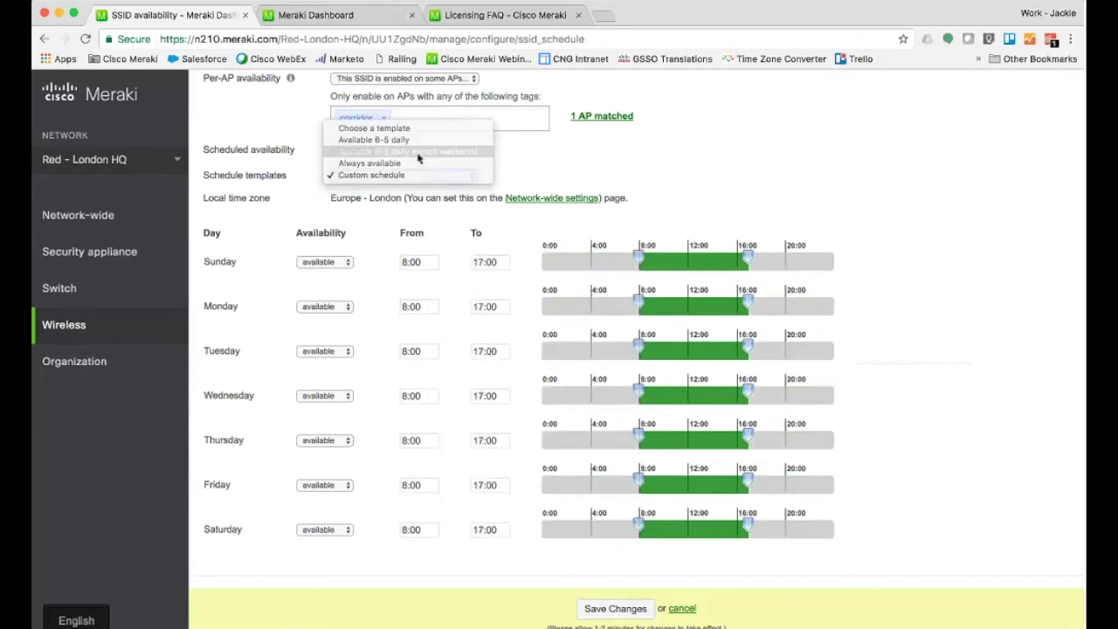
pyautogui.click(417, 152)
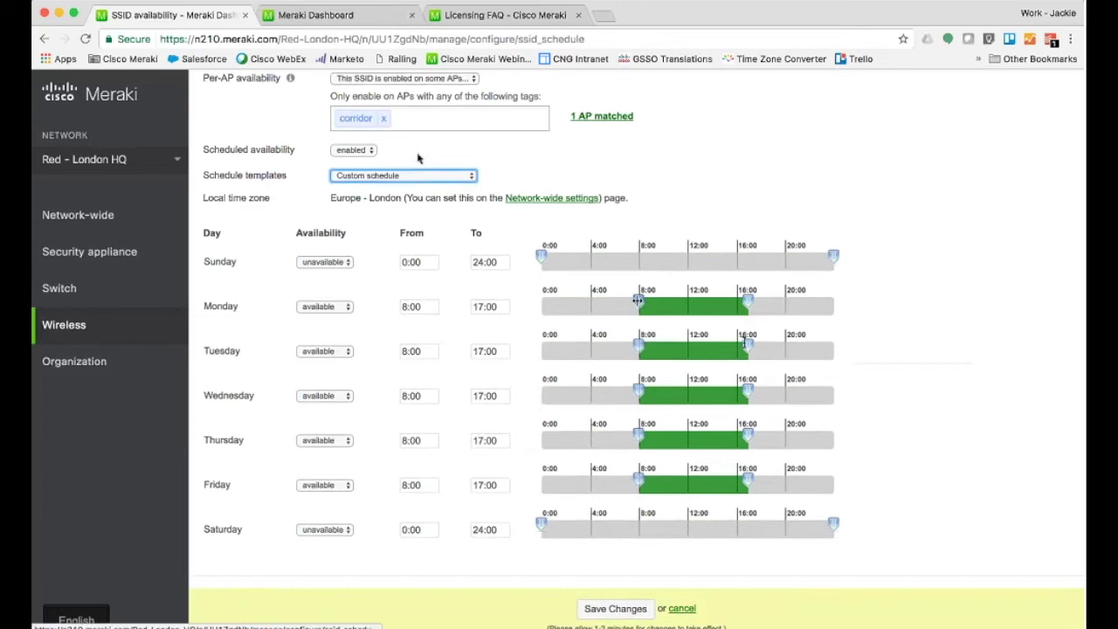
# Step: Adjust the schedule to start at 6:45 Monday and 5:30 Friday, and to end at 18:30 Tuesday, 18:45 Wednesday and 20:00 Thursday
pyautogui.click(475, 441)
pyautogui.write('20:00')
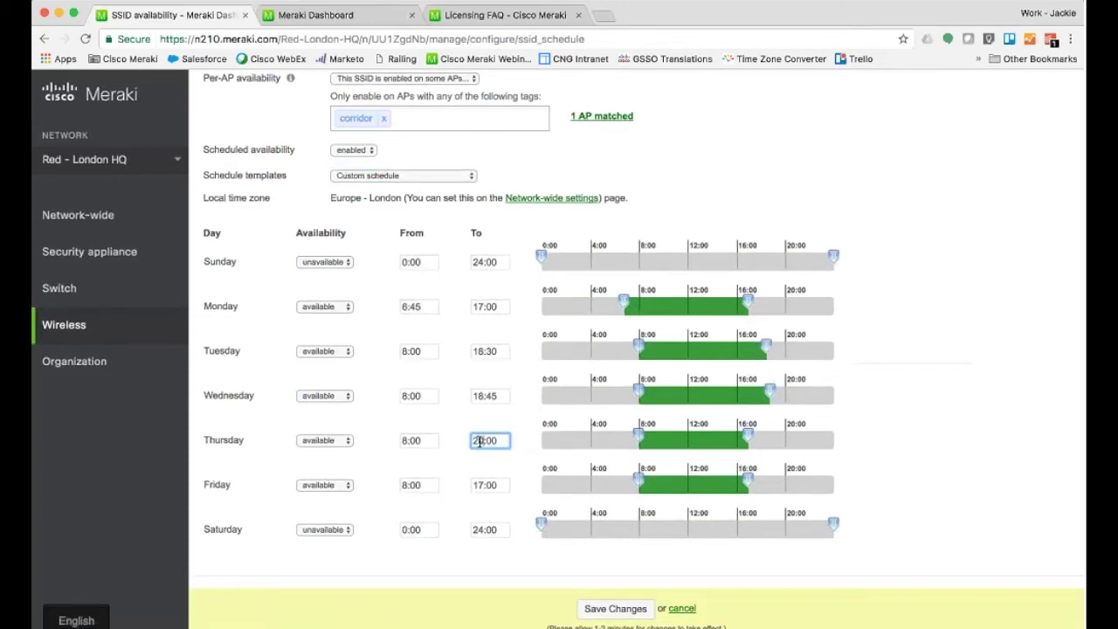
pyautogui.press('Tab')
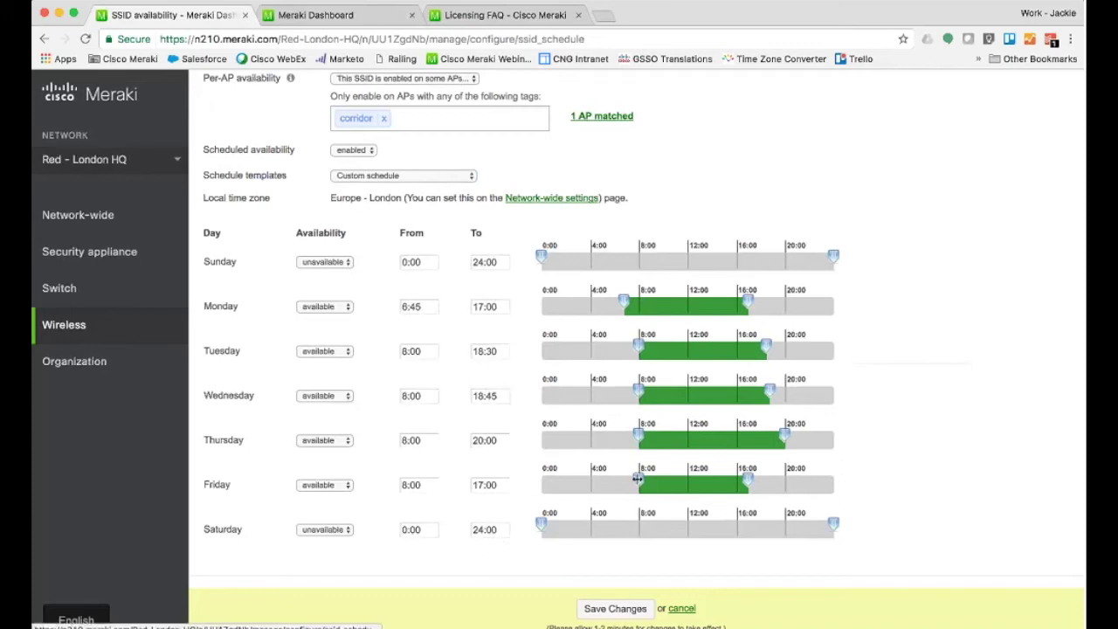
pyautogui.moveTo(637, 478); pyautogui.dragTo(608, 479)
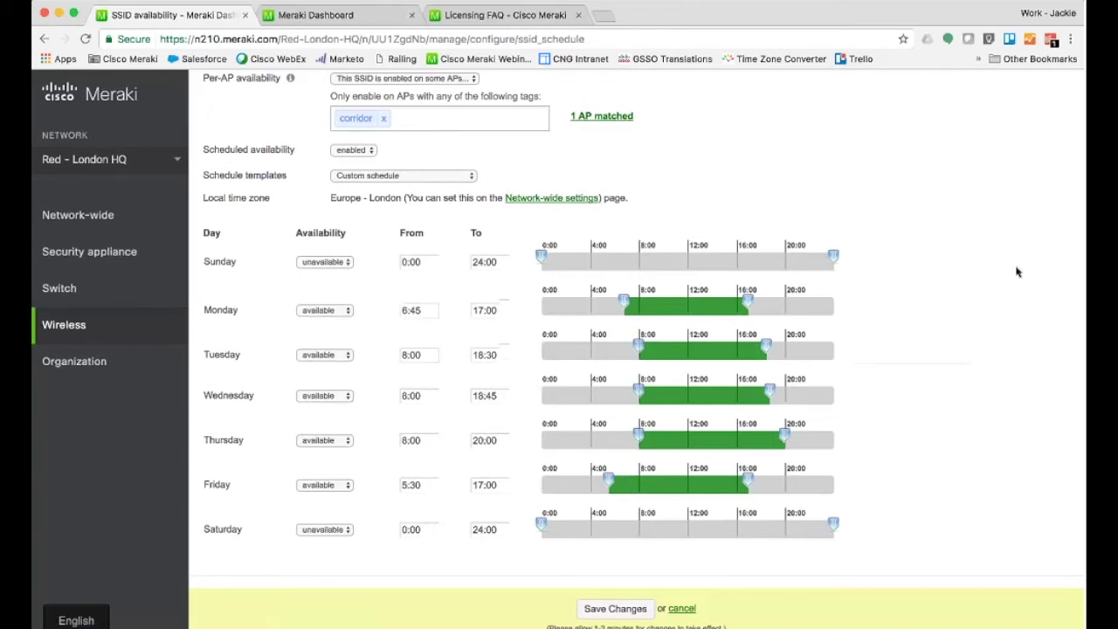
# Step: Switch to the Red - Mobile network without saving the SSID schedule changes and display its client list
pyautogui.scroll(3, 1016, 271)
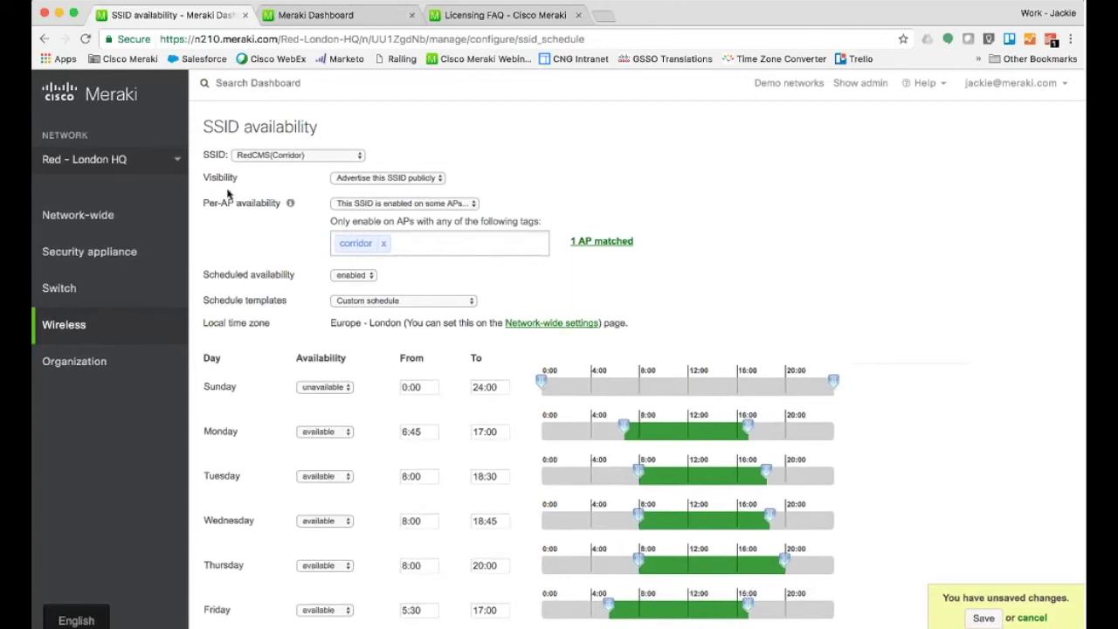
pyautogui.click(170, 160)
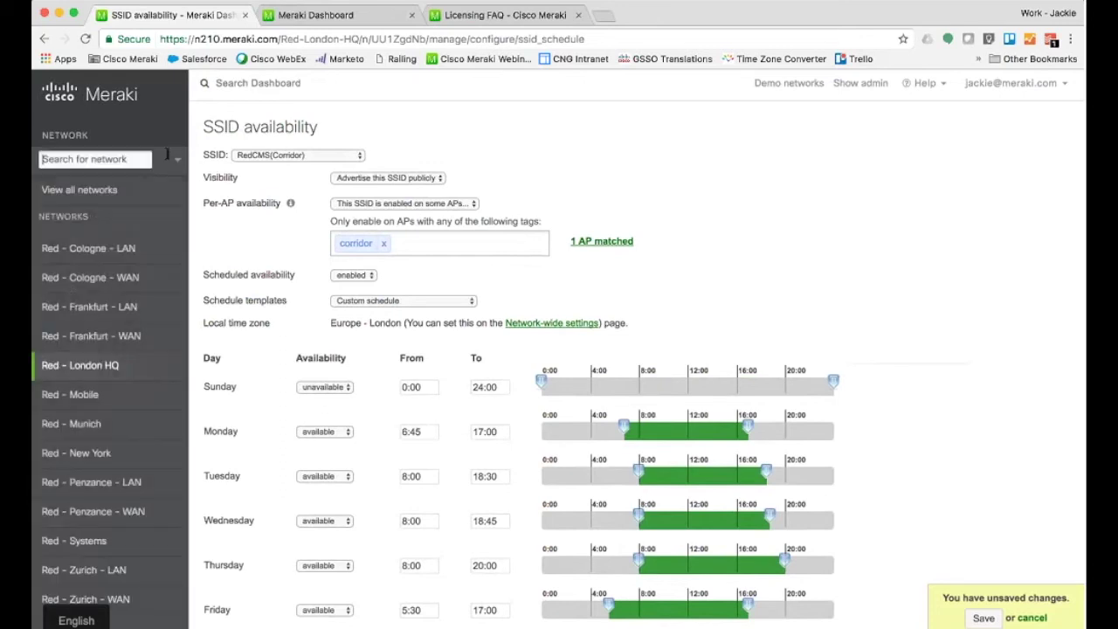
pyautogui.scroll(-1, 118, 391)
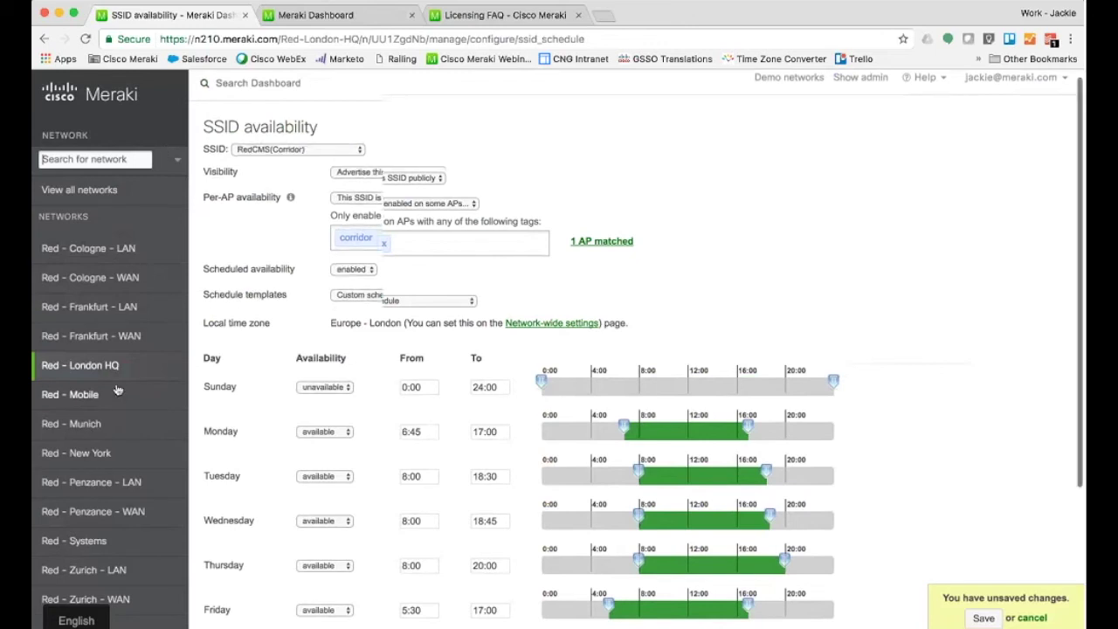
pyautogui.scroll(-2, 118, 390)
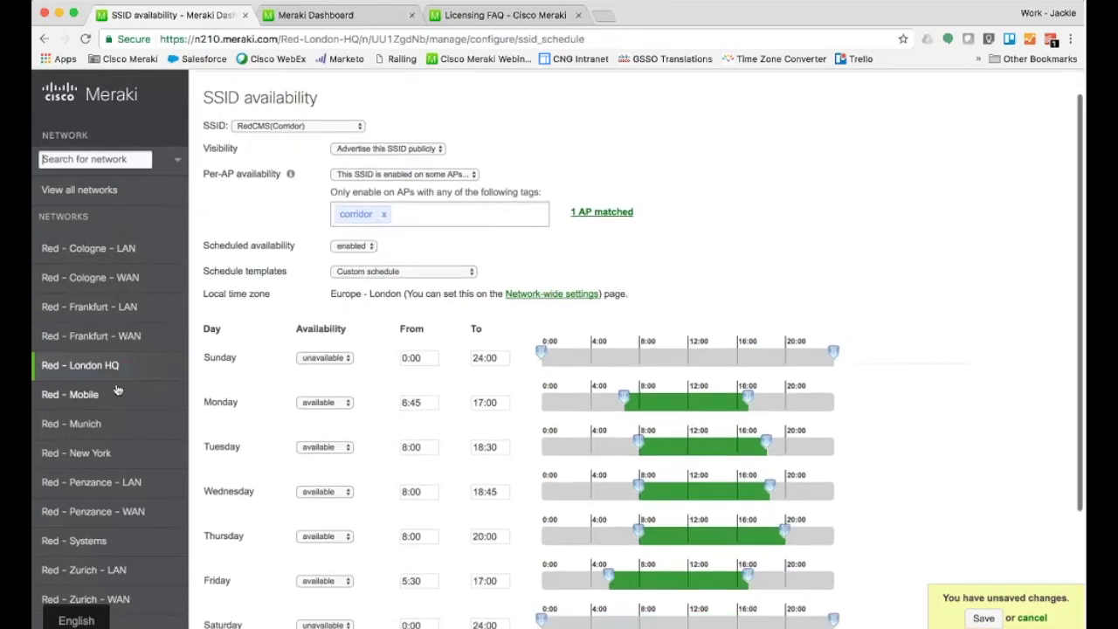
pyautogui.scroll(1, 120, 390)
pyautogui.click(99, 393)
pyautogui.click(679, 220)
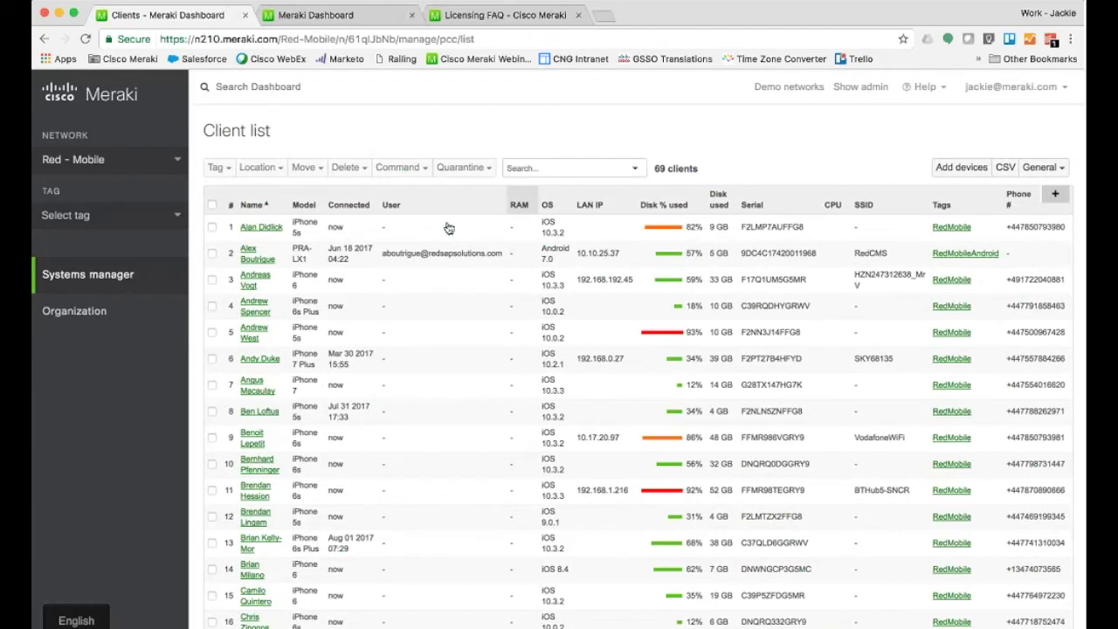
# Step: Open the first client in the list and review its device details, location, security, management, storage and network information
pyautogui.click(295, 220)
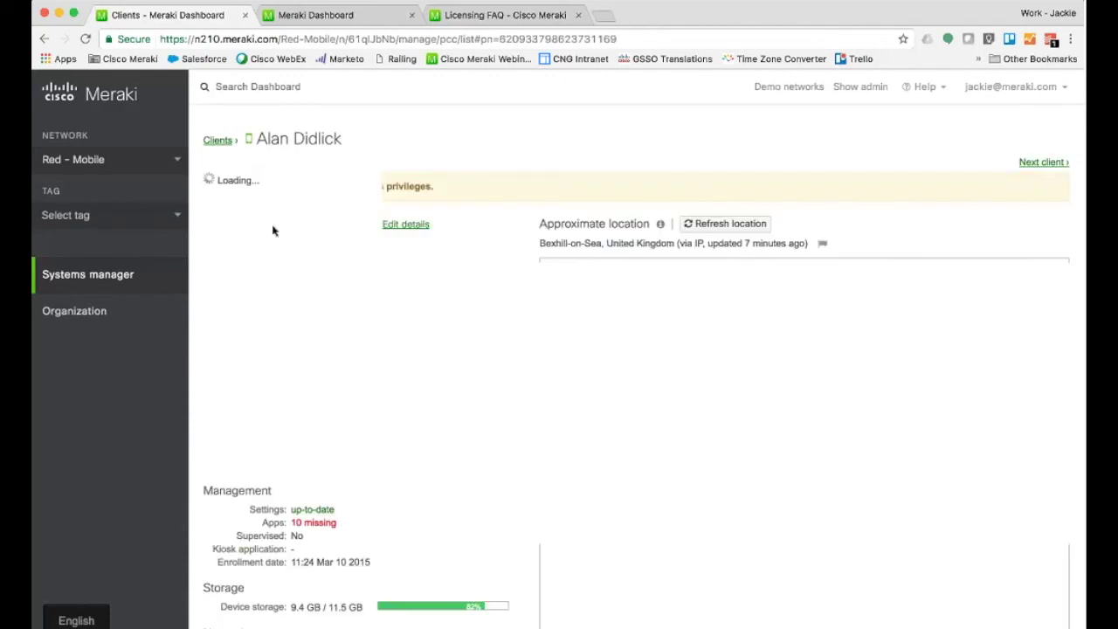
pyautogui.scroll(-1, 274, 228)
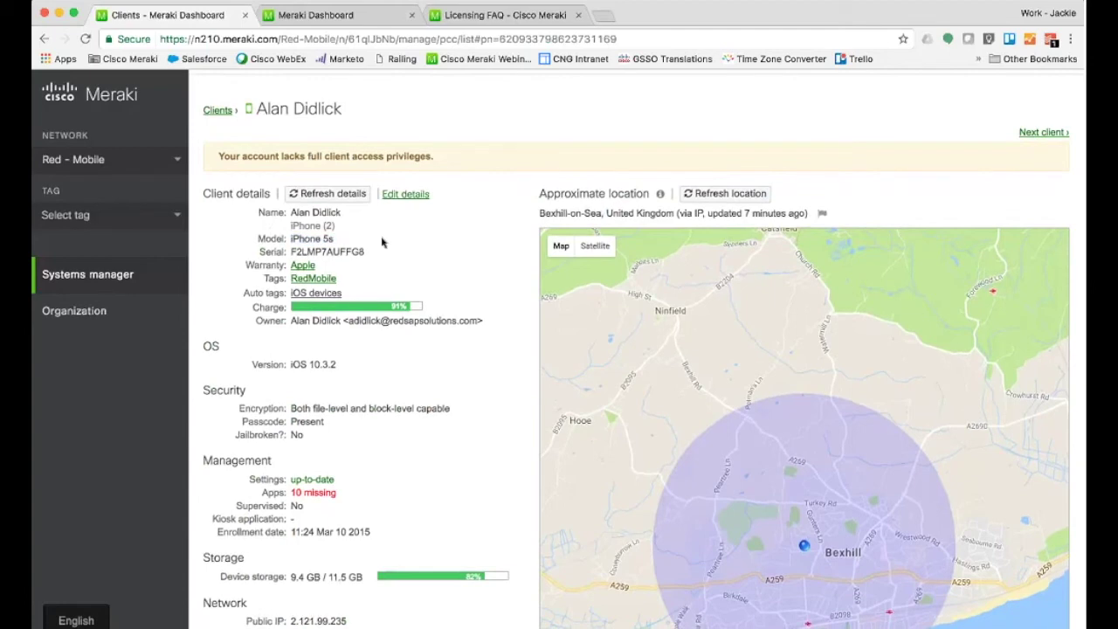
pyautogui.scroll(-1, 381, 243)
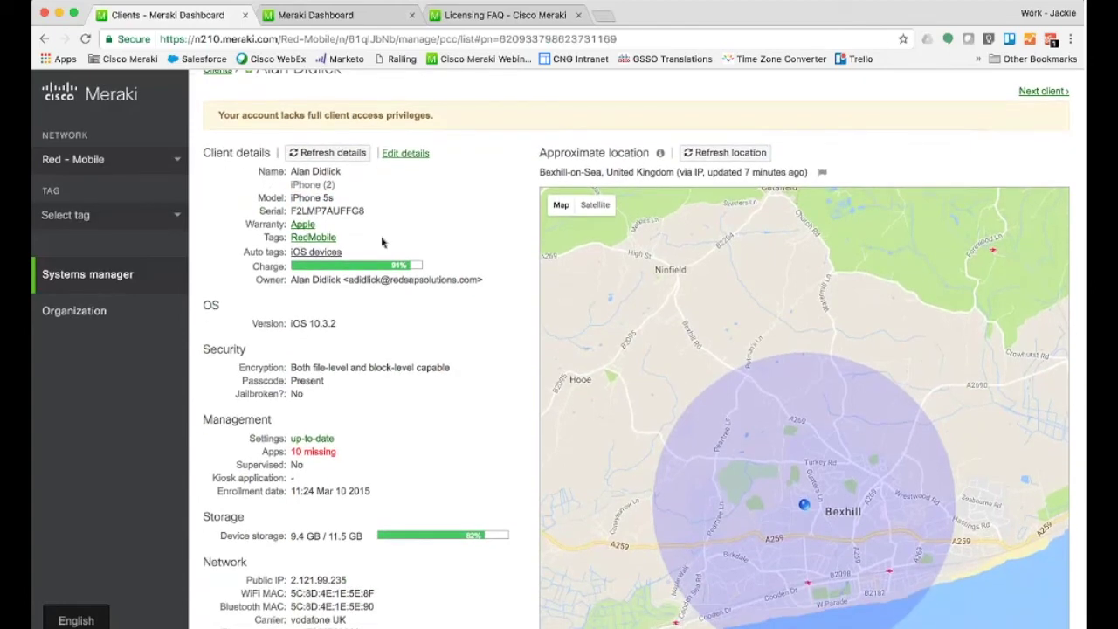
pyautogui.scroll(-1, 381, 243)
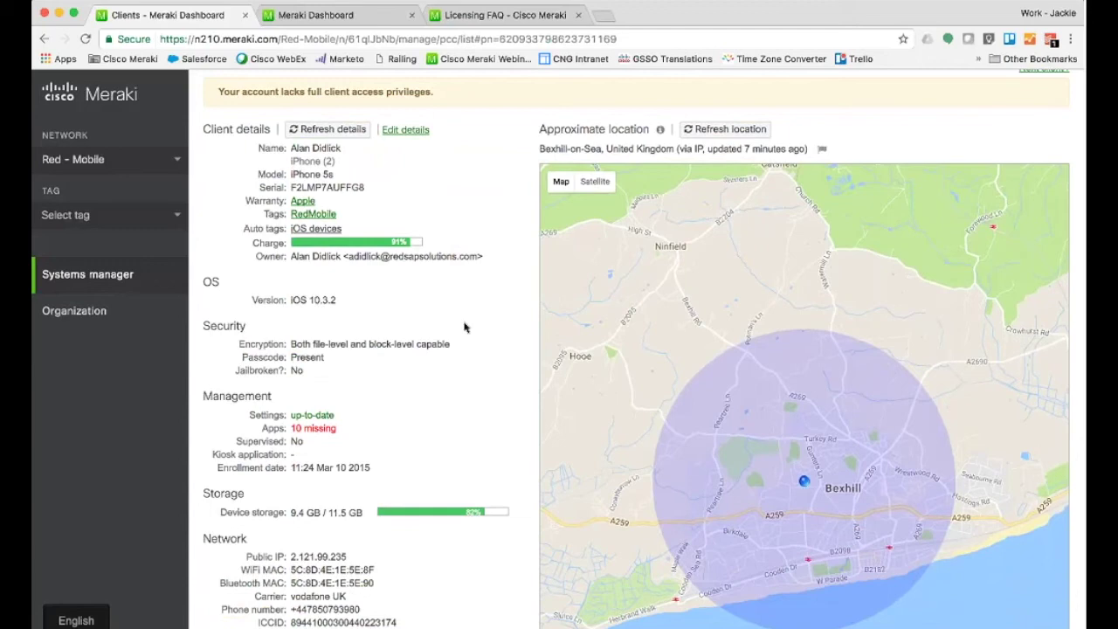
pyautogui.scroll(-1, 465, 327)
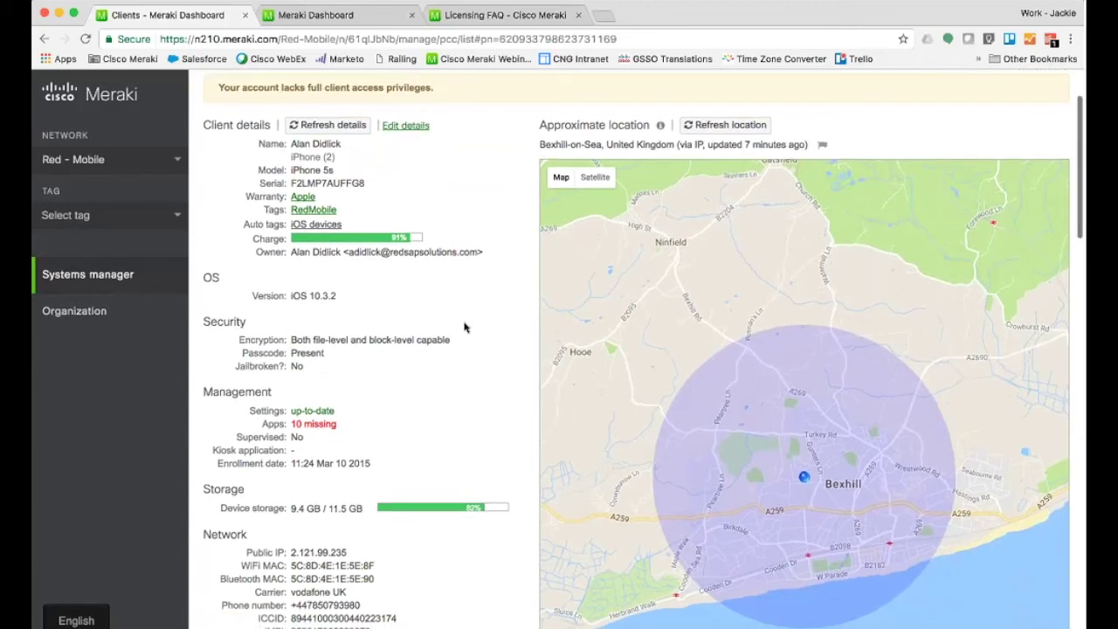
pyautogui.scroll(-1, 464, 327)
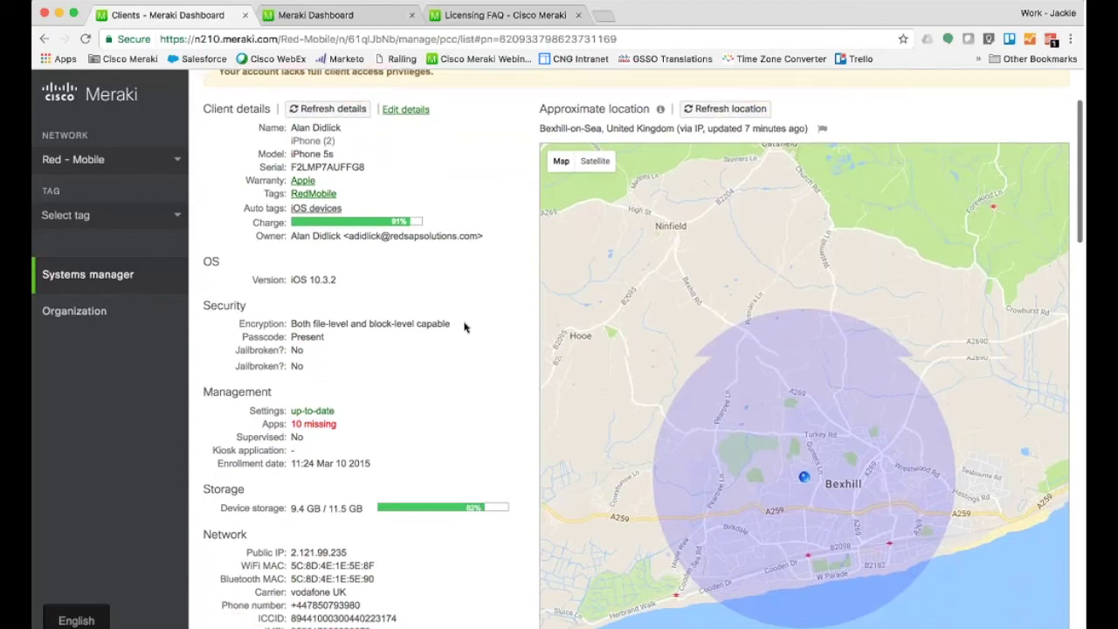
pyautogui.scroll(-1, 465, 328)
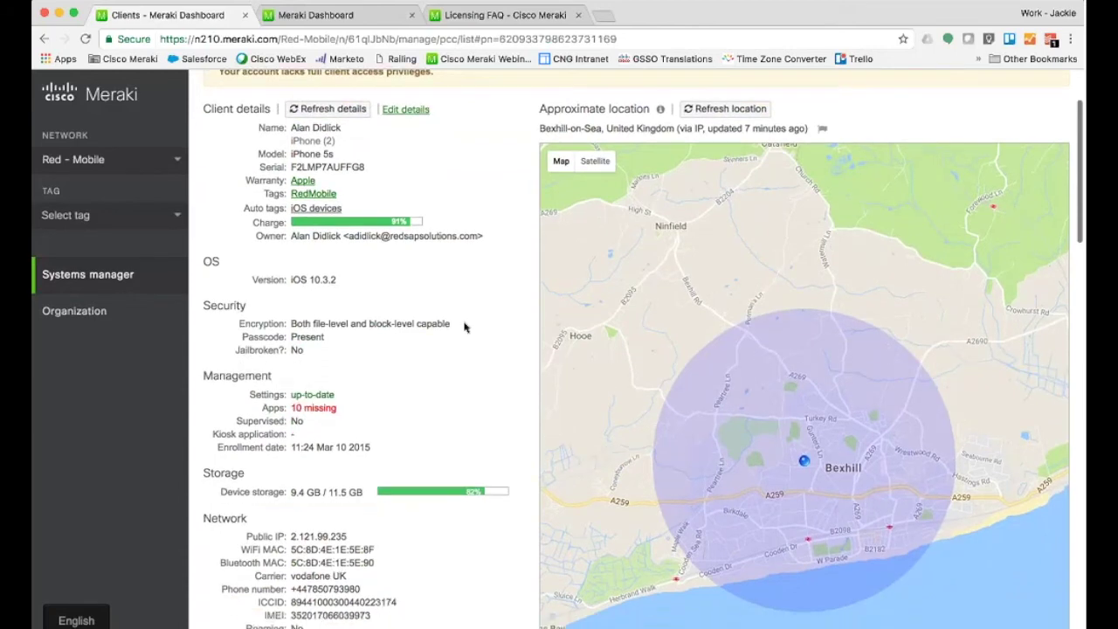
pyautogui.scroll(-1, 465, 328)
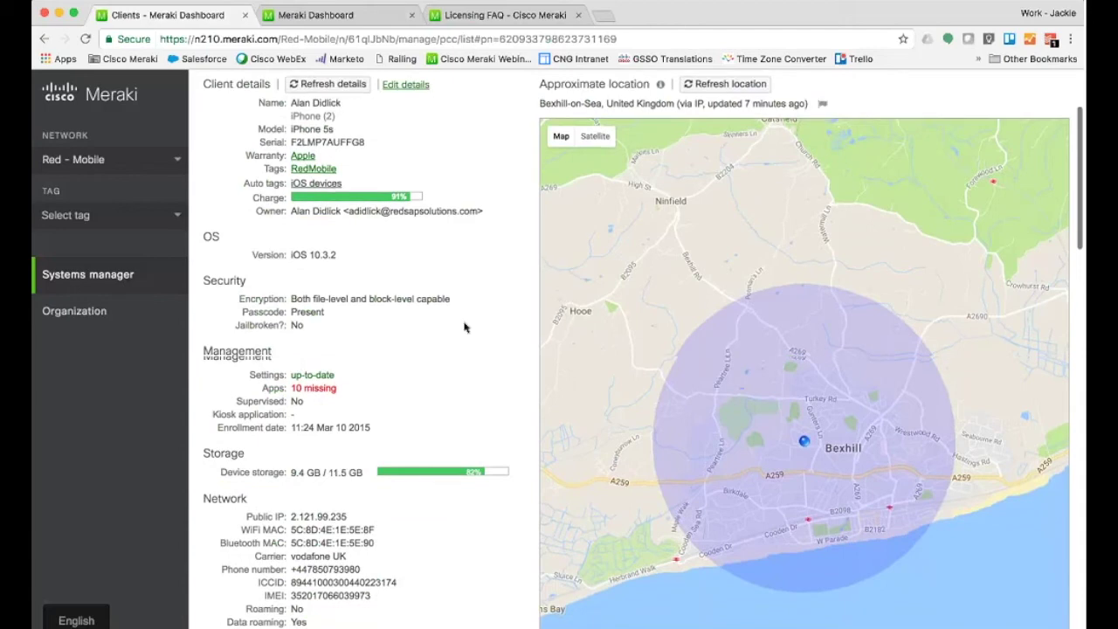
pyautogui.scroll(-1, 464, 327)
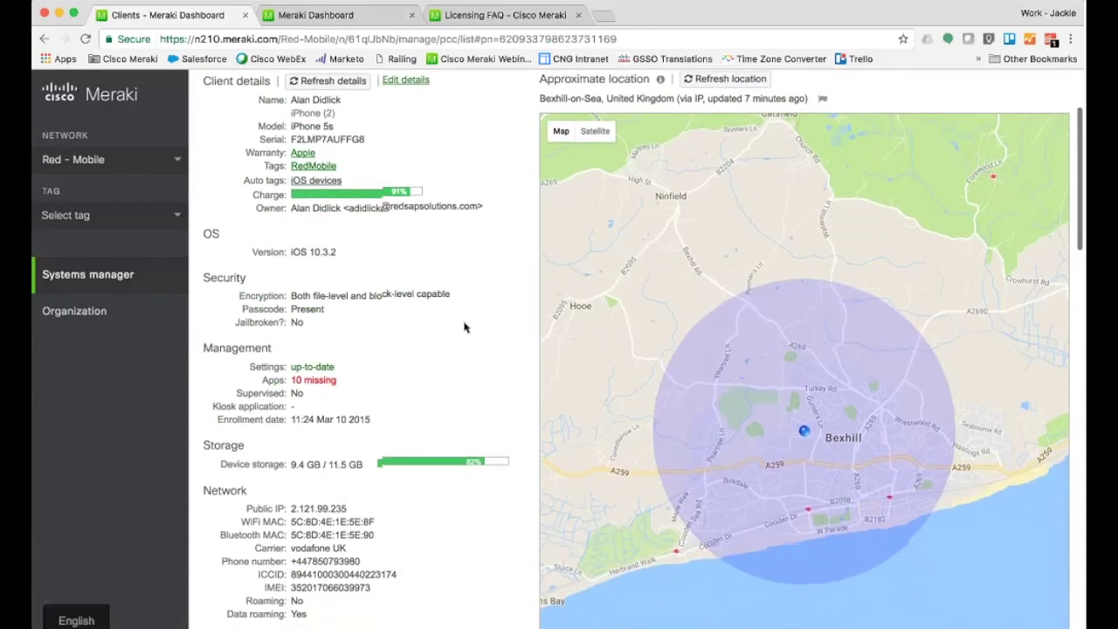
pyautogui.scroll(-2, 465, 328)
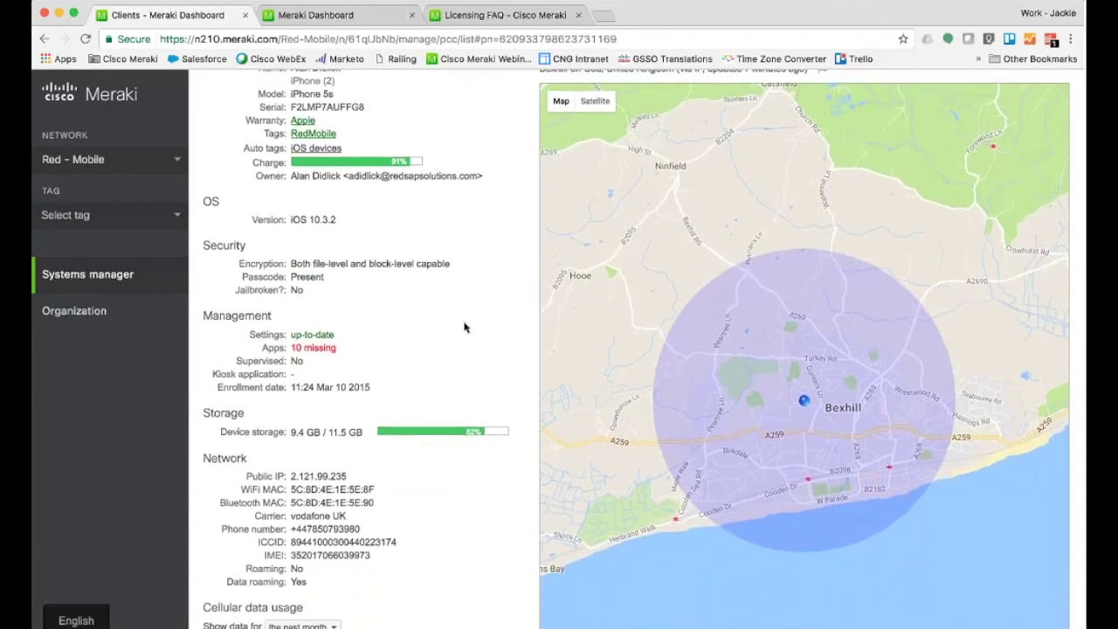
pyautogui.scroll(-1, 464, 328)
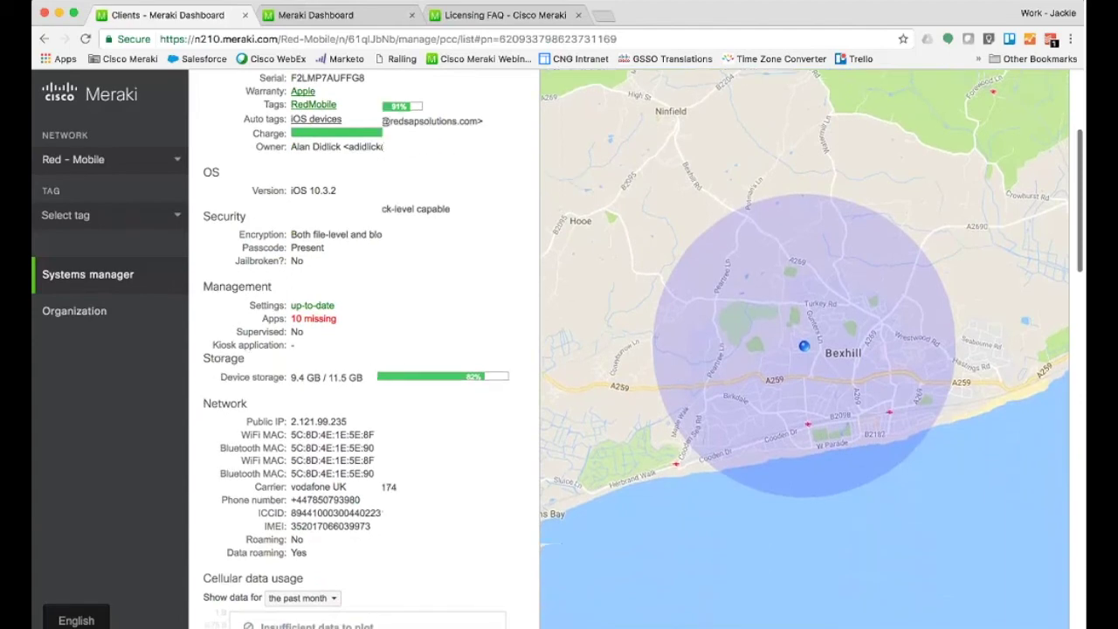
pyautogui.scroll(-1, 341, 308)
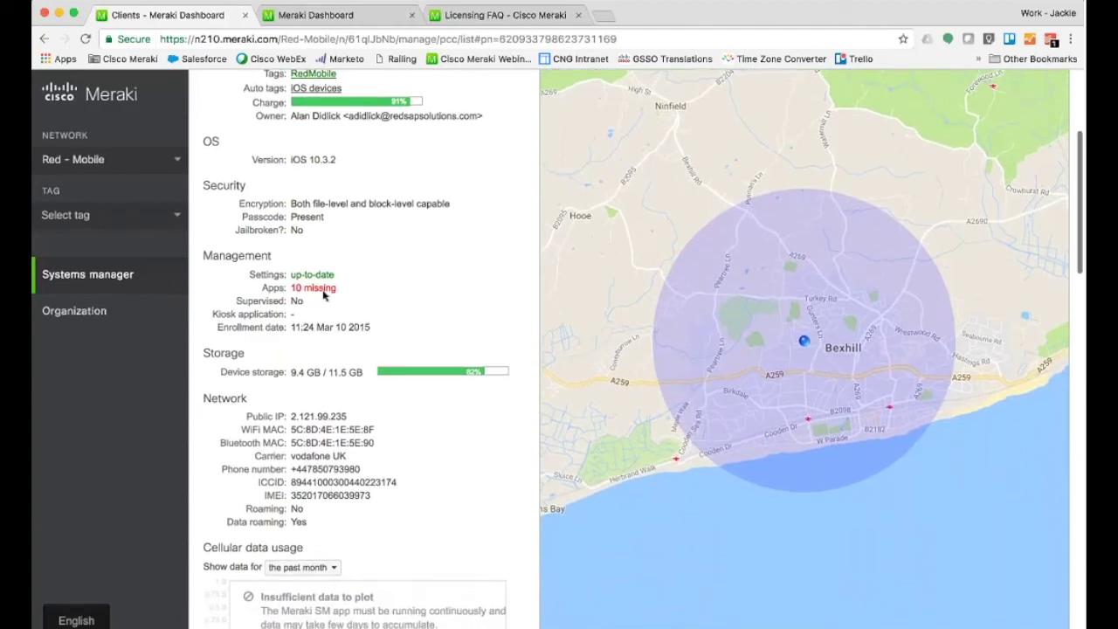
# Step: Examine the mobile client's missing-apps status, network information, cellular data usage, online status and MDM commands
pyautogui.tripleClick(296, 292)
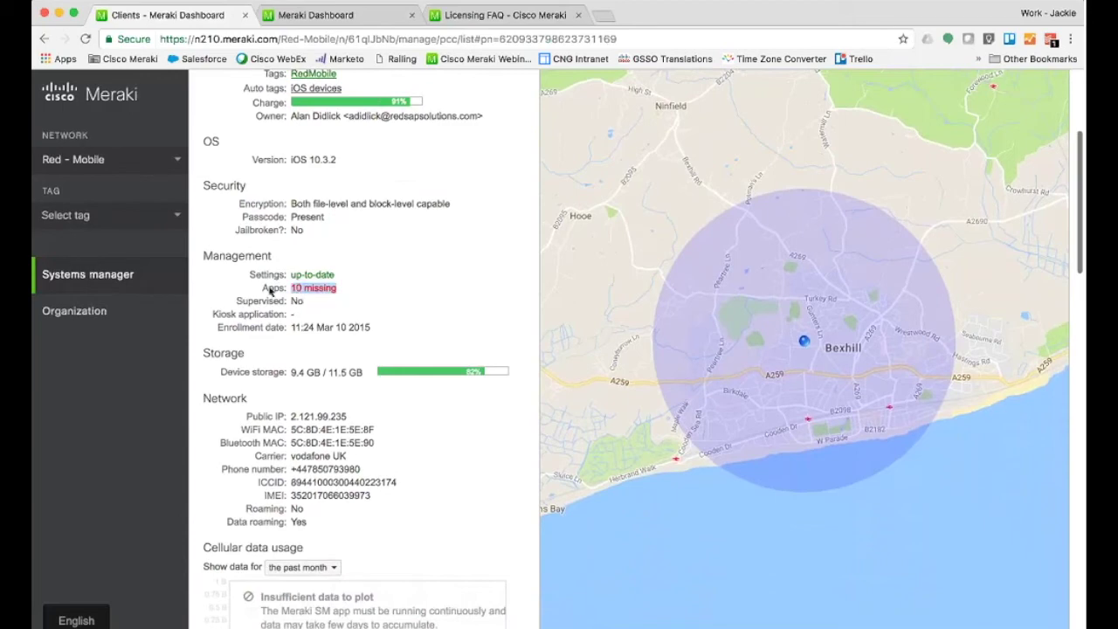
pyautogui.moveTo(271, 290); pyautogui.dragTo(262, 289)
pyautogui.scroll(-1, 409, 367)
pyautogui.scroll(-5, 409, 367)
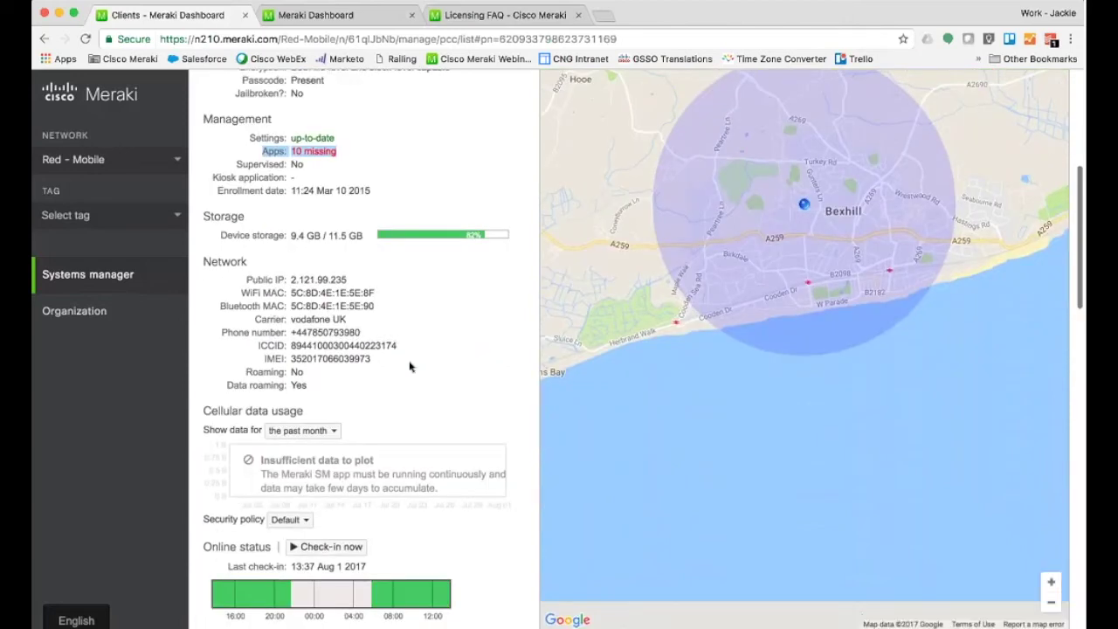
pyautogui.scroll(-1, 410, 367)
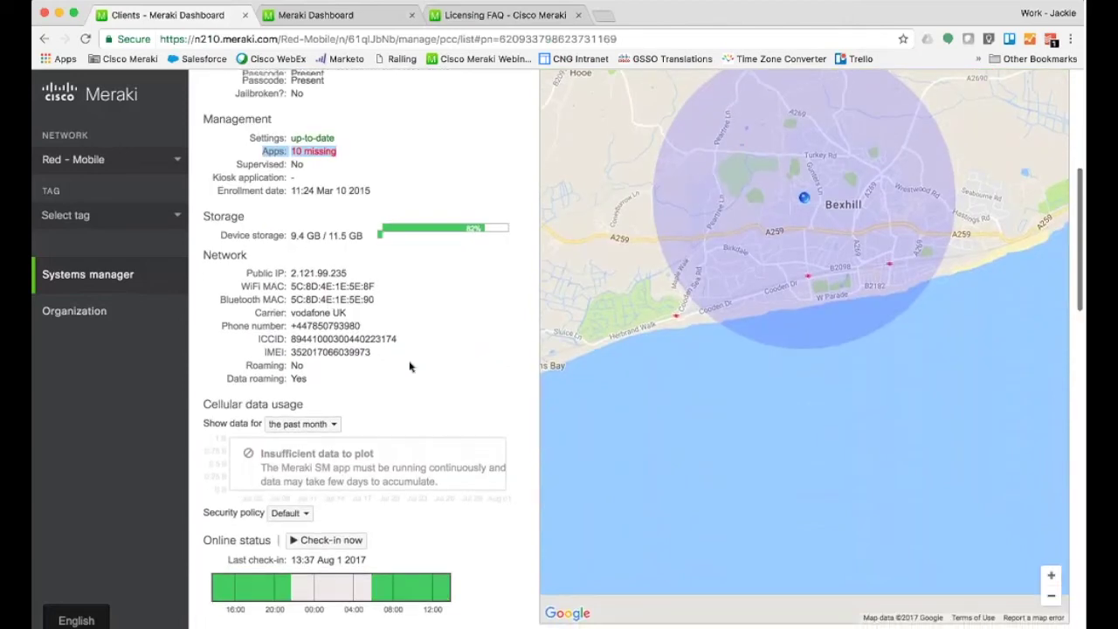
pyautogui.scroll(-4, 410, 367)
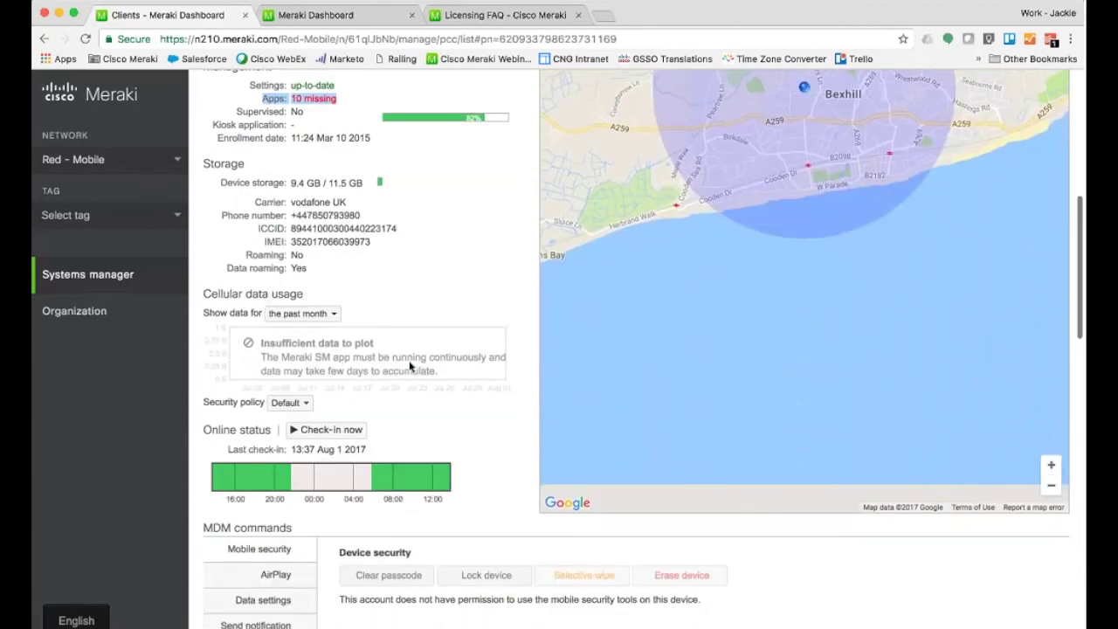
pyautogui.scroll(-4, 409, 367)
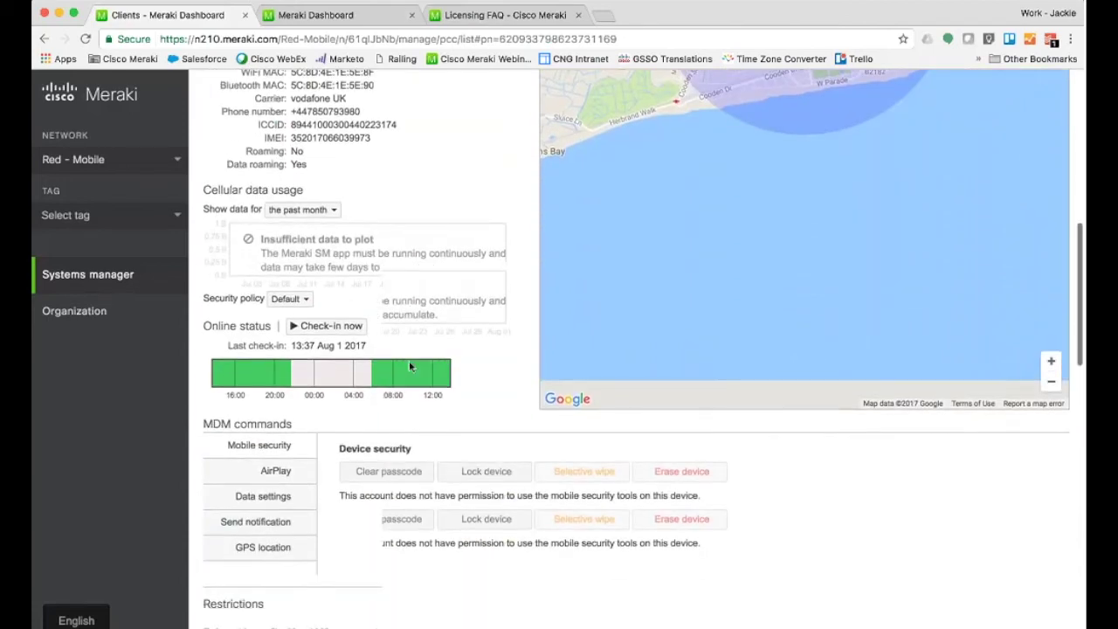
pyautogui.scroll(2, 322, 254)
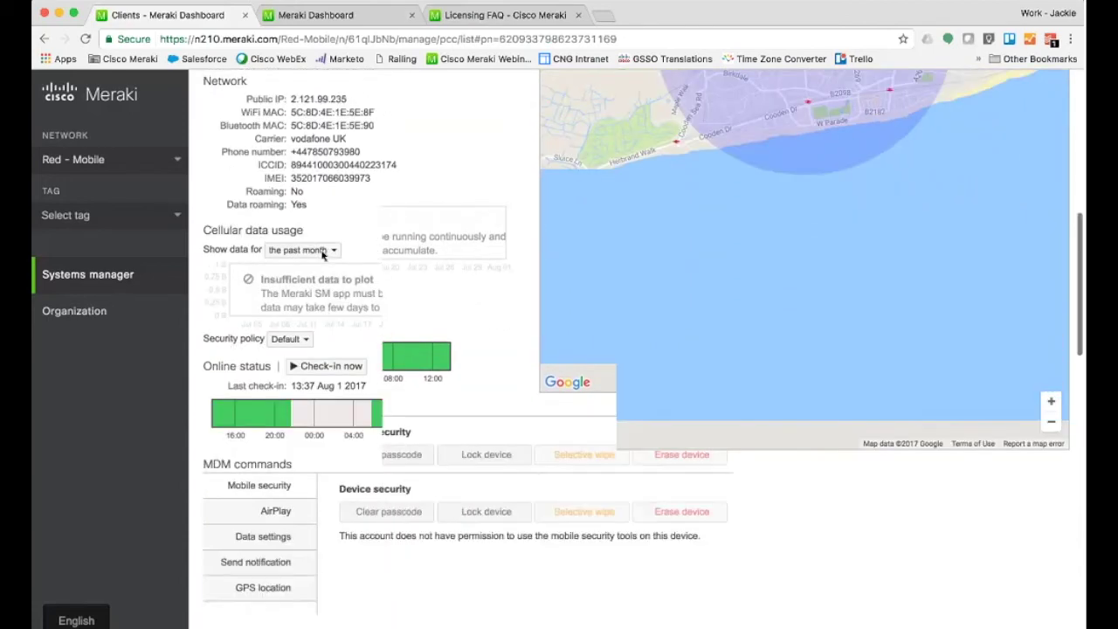
pyautogui.scroll(9, 322, 254)
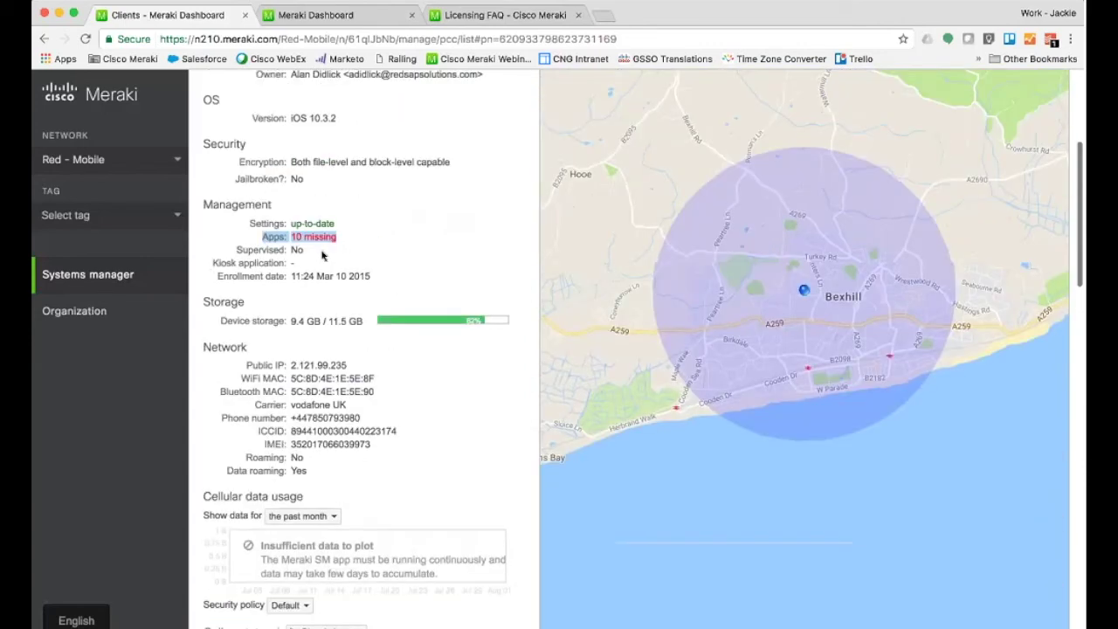
pyautogui.scroll(9, 322, 254)
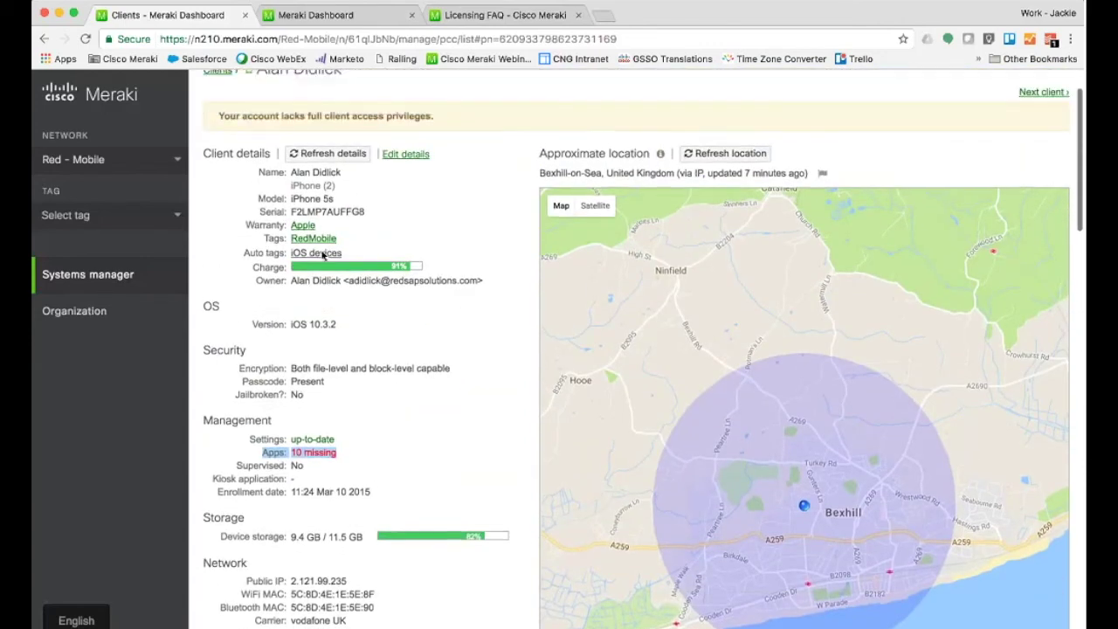
pyautogui.scroll(1, 322, 254)
# Step: Switch to the Red - Systems network's client list and open the client RED-CUR-LAP-001
pyautogui.click(61, 544)
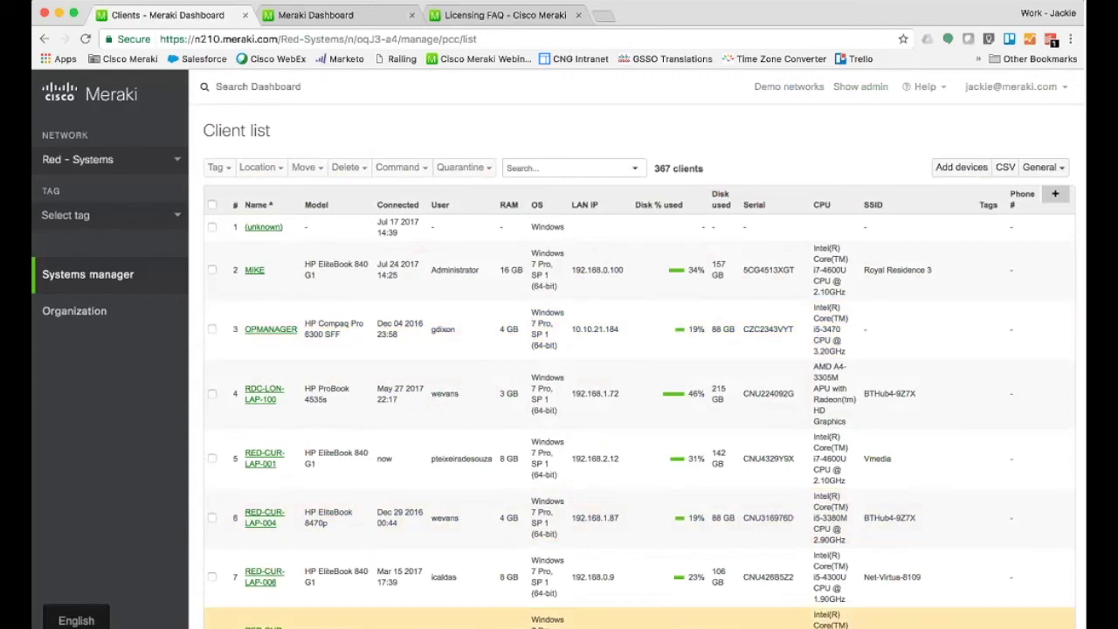
pyautogui.click(557, 168)
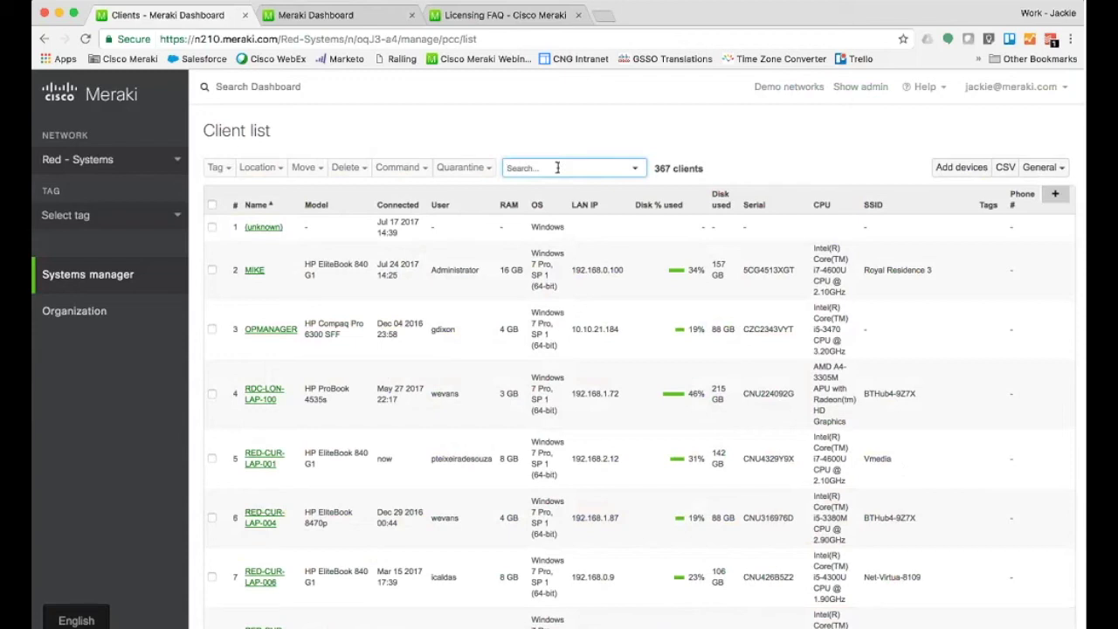
pyautogui.click(251, 466)
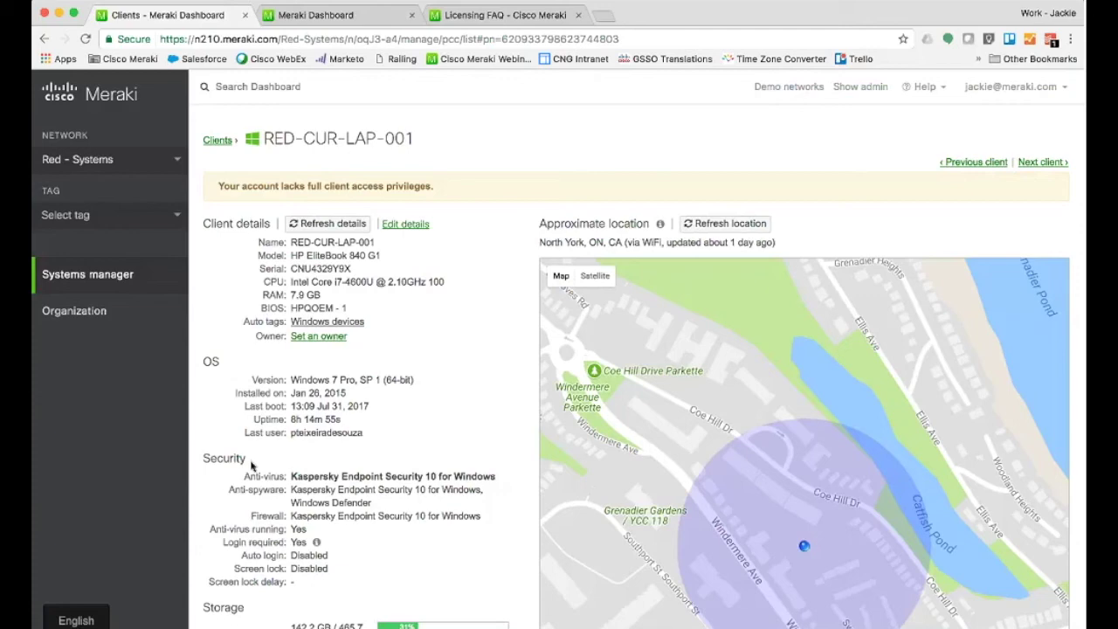
# Step: Review the laptop's security, storage, network and online status details, the available live tools and the connection log
pyautogui.scroll(-4, 250, 466)
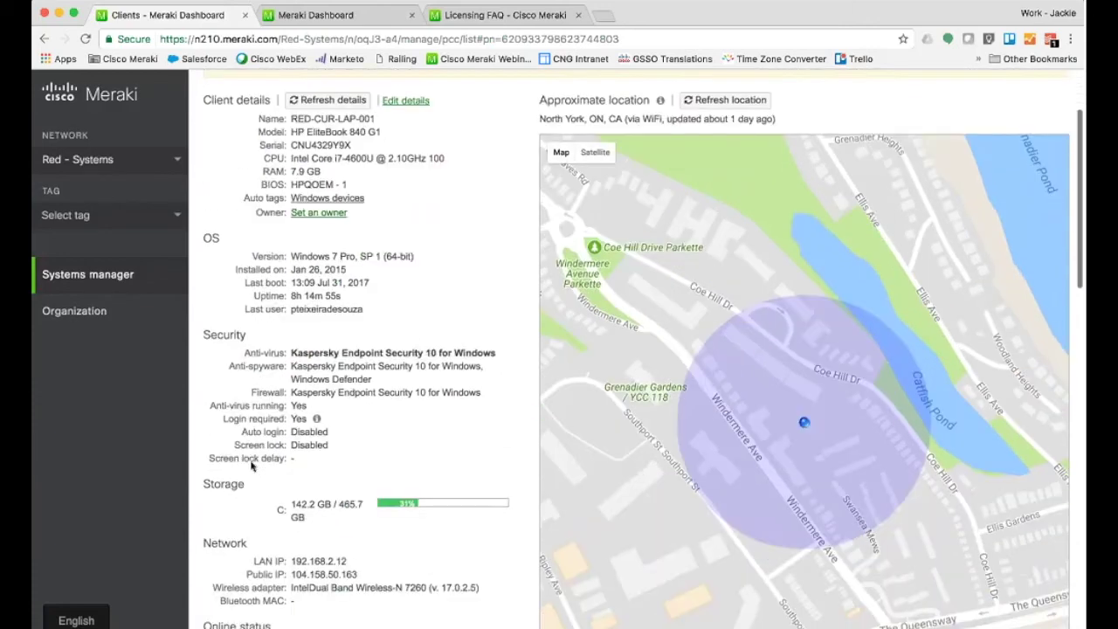
pyautogui.scroll(-3, 250, 465)
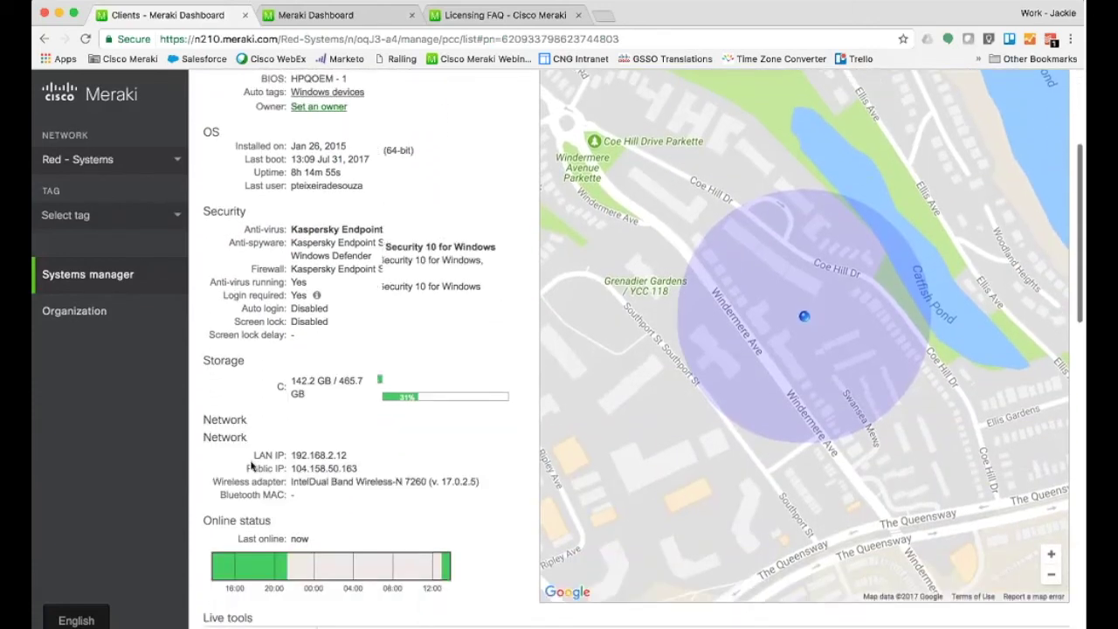
pyautogui.scroll(-2, 250, 461)
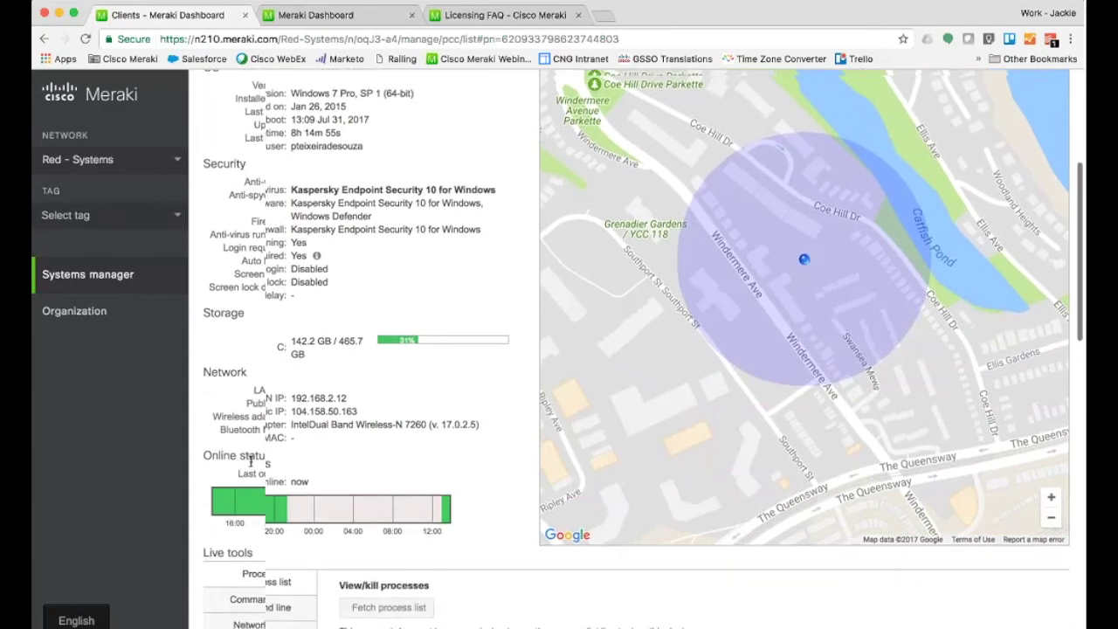
pyautogui.scroll(-3, 251, 463)
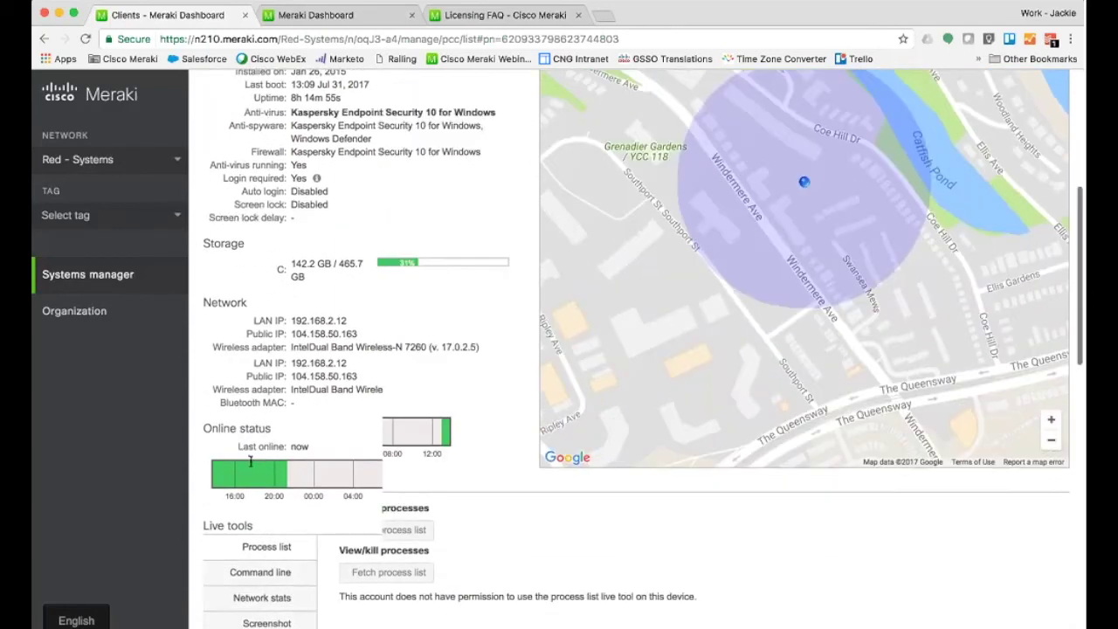
pyautogui.scroll(-1, 251, 462)
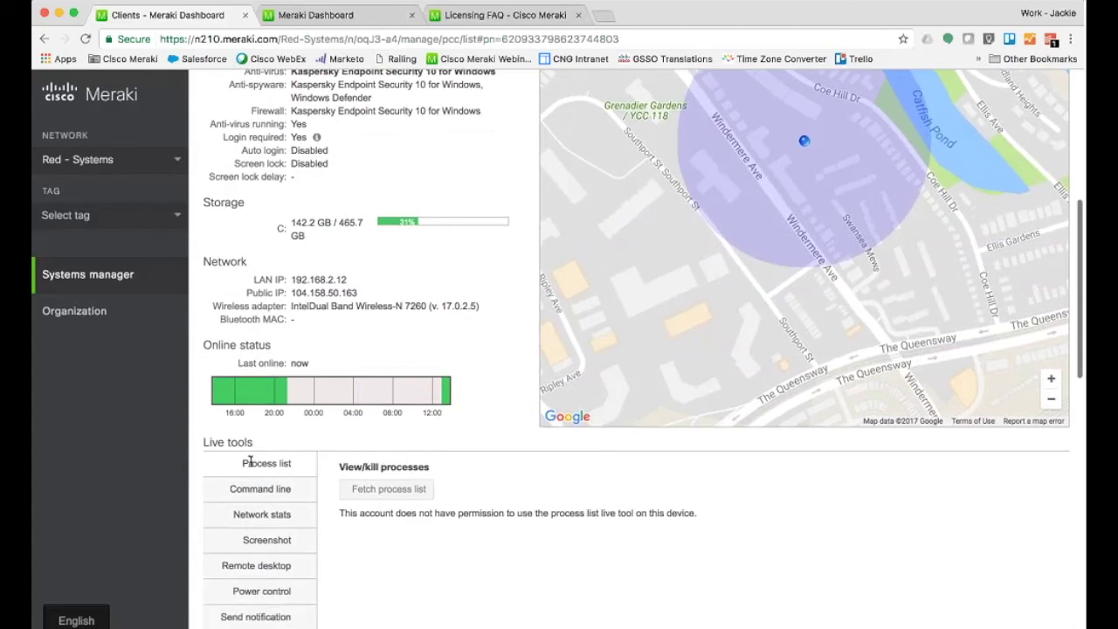
pyautogui.scroll(-1, 251, 463)
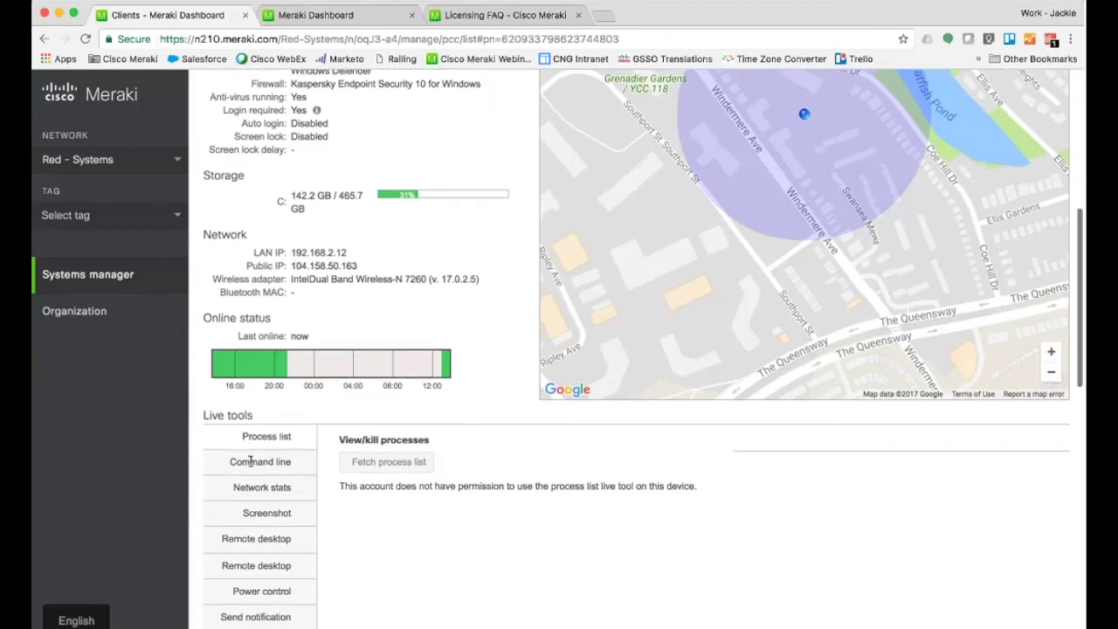
pyautogui.scroll(-1, 251, 463)
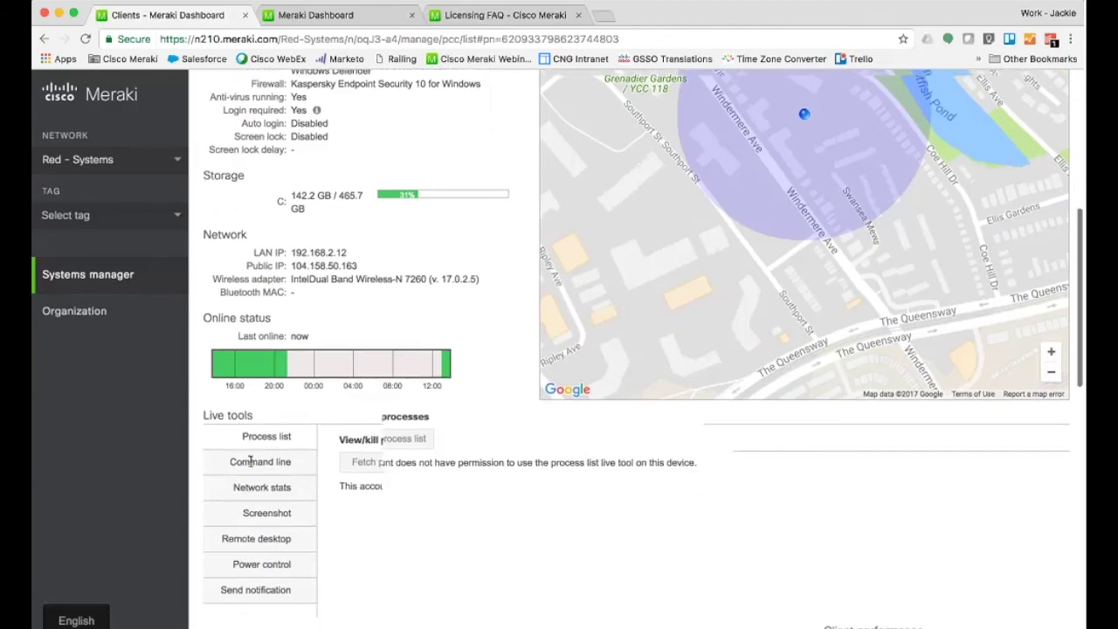
pyautogui.scroll(-2, 251, 463)
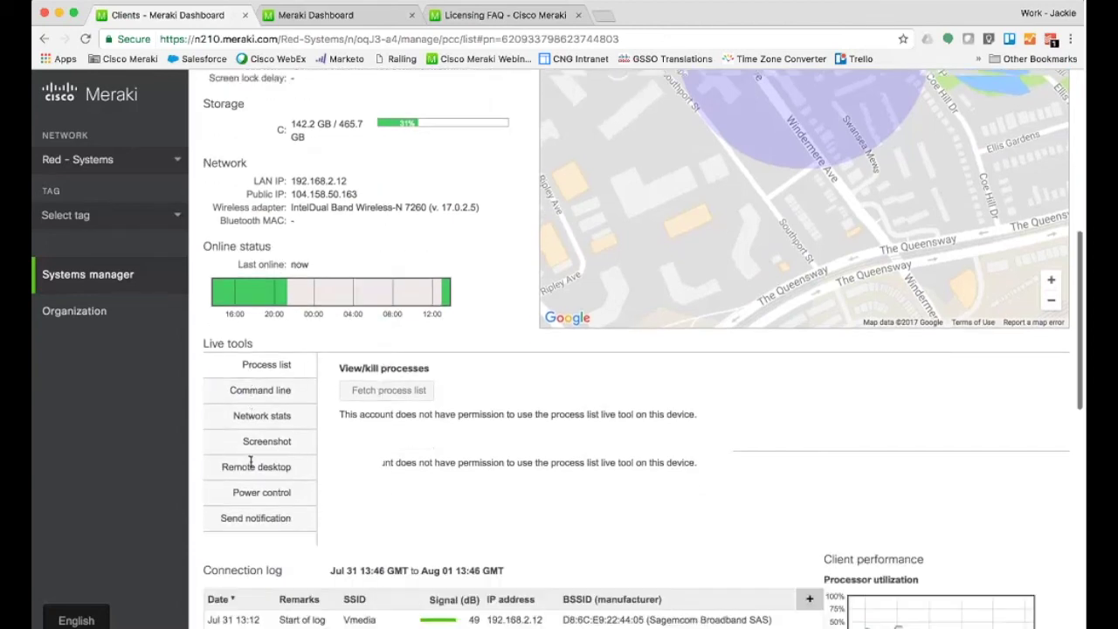
pyautogui.scroll(-5, 251, 460)
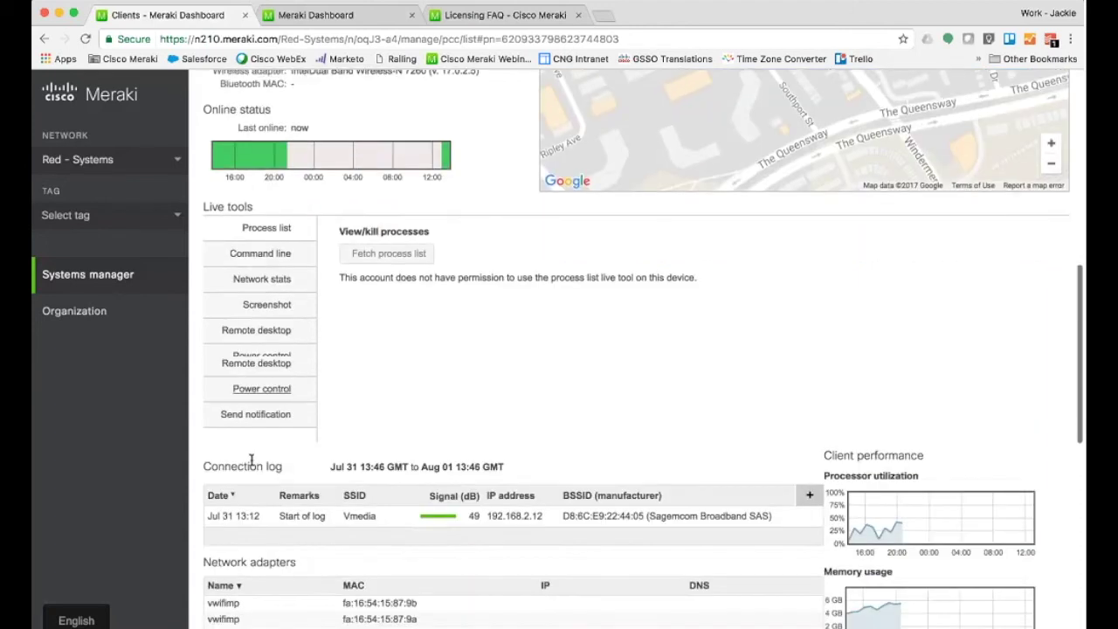
# Step: View the laptop's Network stats and Process list live tools
pyautogui.click(262, 258)
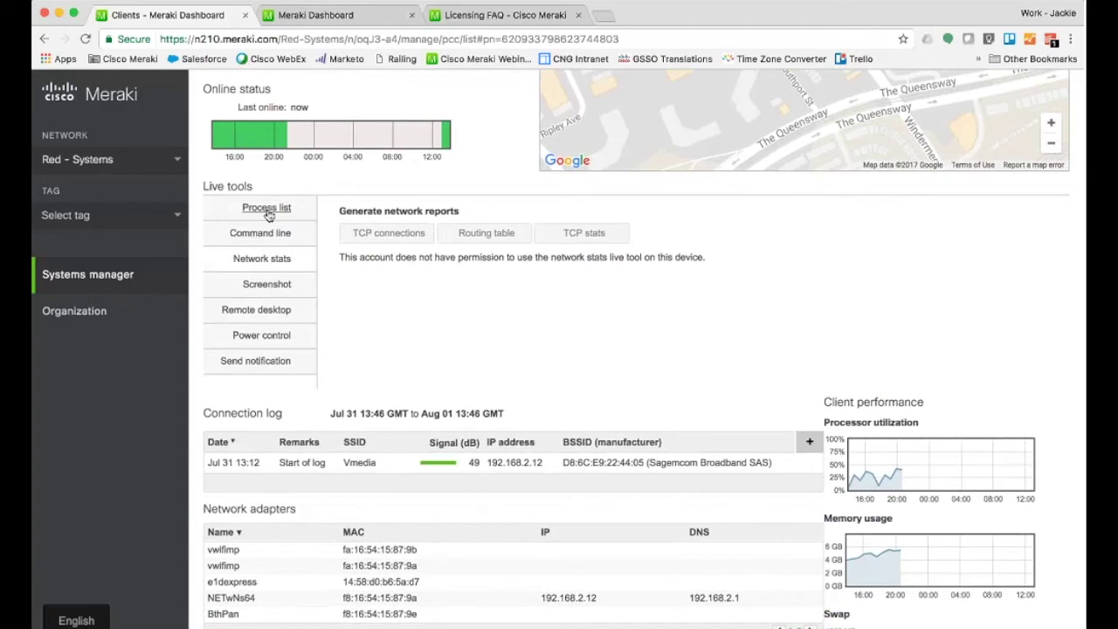
pyautogui.click(267, 209)
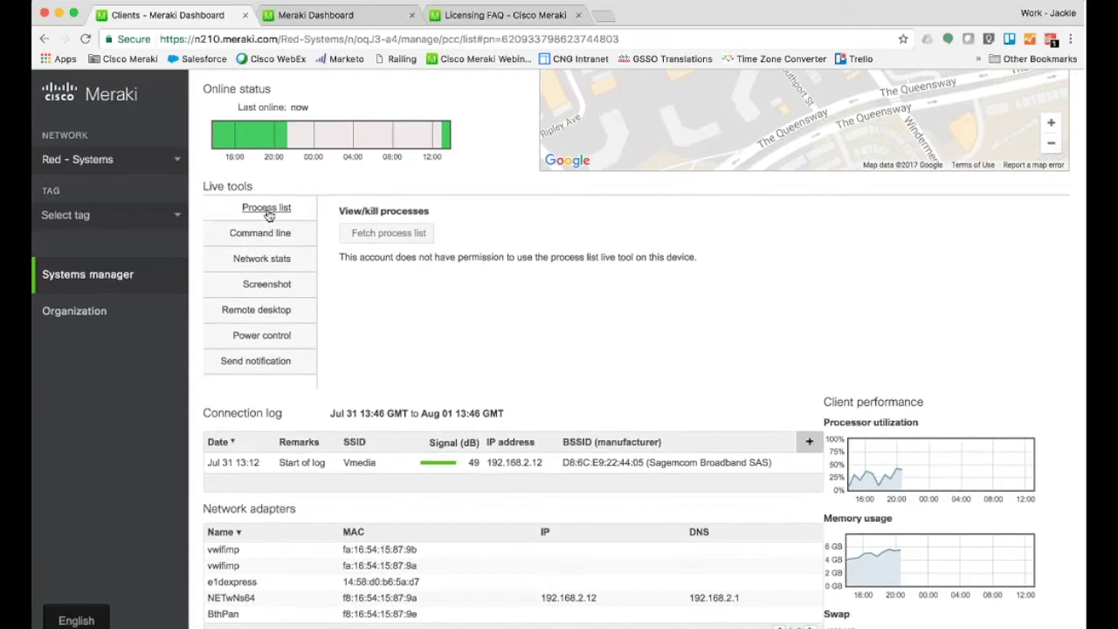
pyautogui.scroll(-1, 269, 216)
pyautogui.scroll(-1, 269, 216)
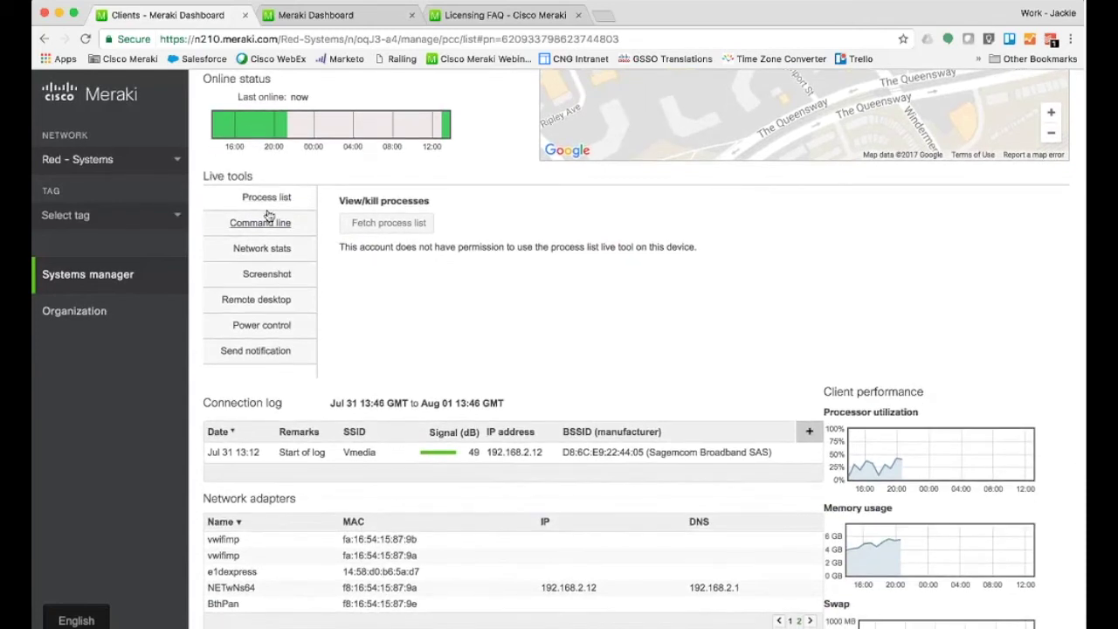
# Step: Look over RED-CUR-LAP-001's network, security, OS and client details again and return to the client list
pyautogui.scroll(5, 268, 216)
pyautogui.scroll(6, 268, 216)
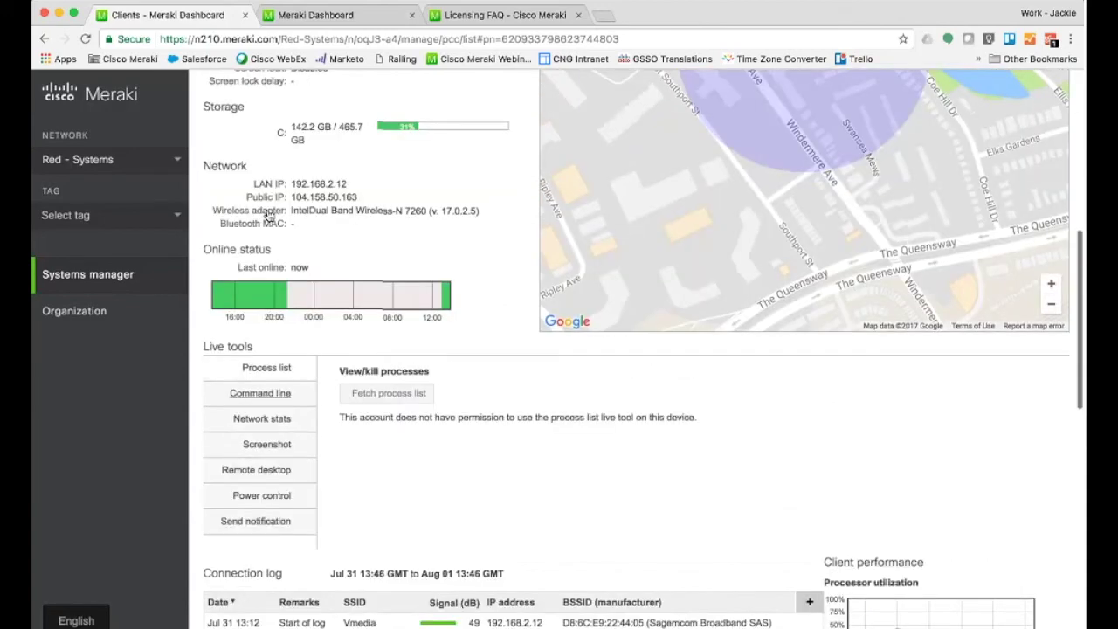
pyautogui.scroll(4, 268, 215)
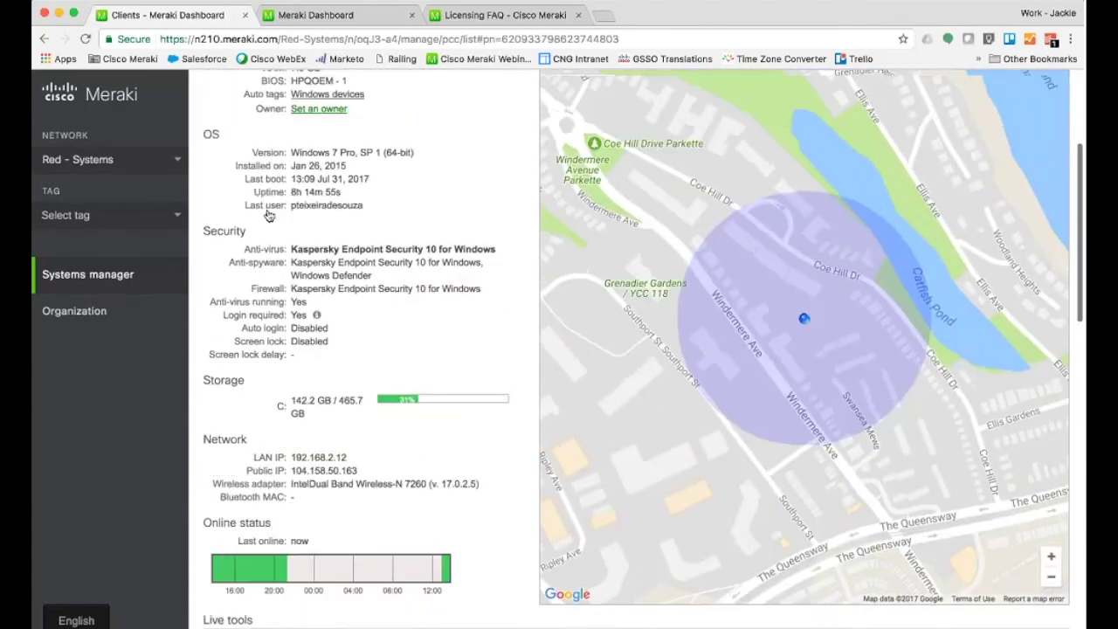
pyautogui.scroll(2, 269, 216)
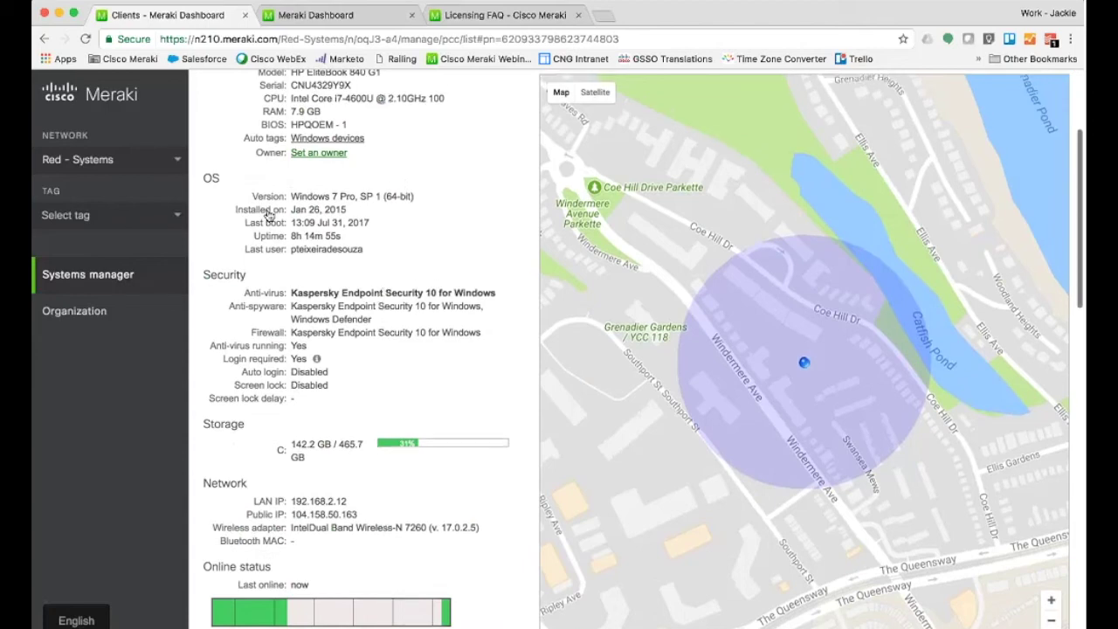
pyautogui.scroll(2, 269, 215)
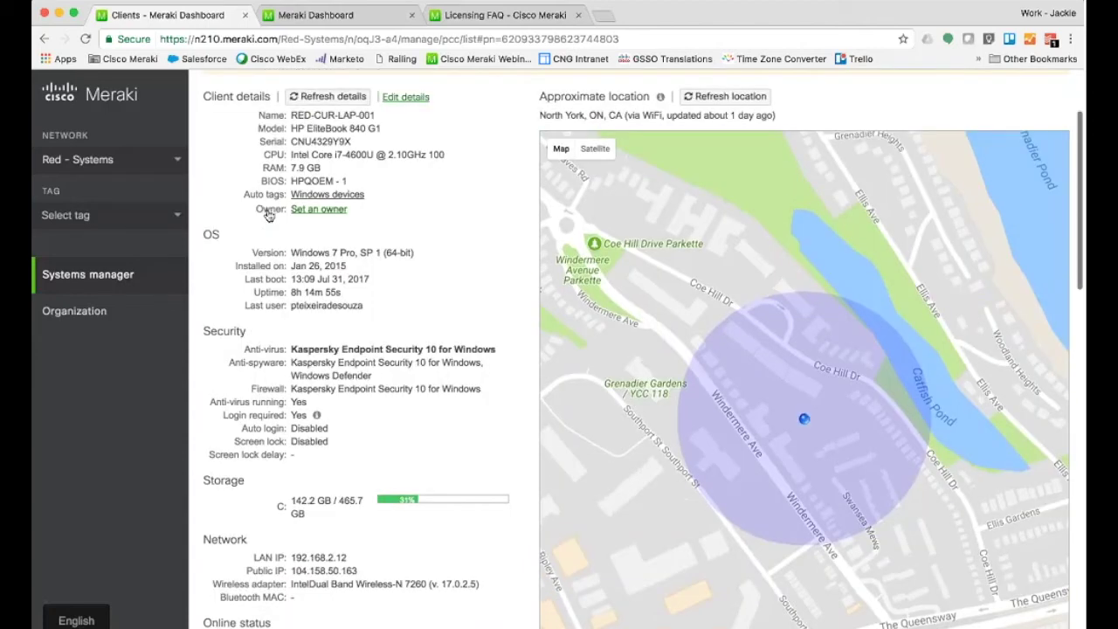
pyautogui.scroll(2, 269, 216)
pyautogui.scroll(2, 269, 216)
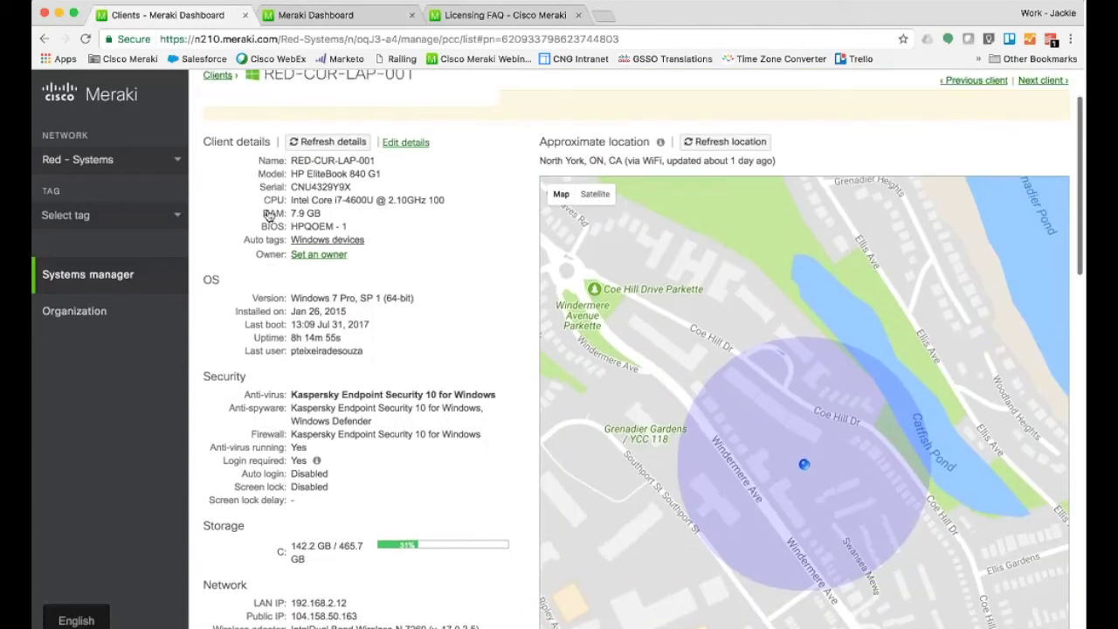
pyautogui.scroll(1, 238, 120)
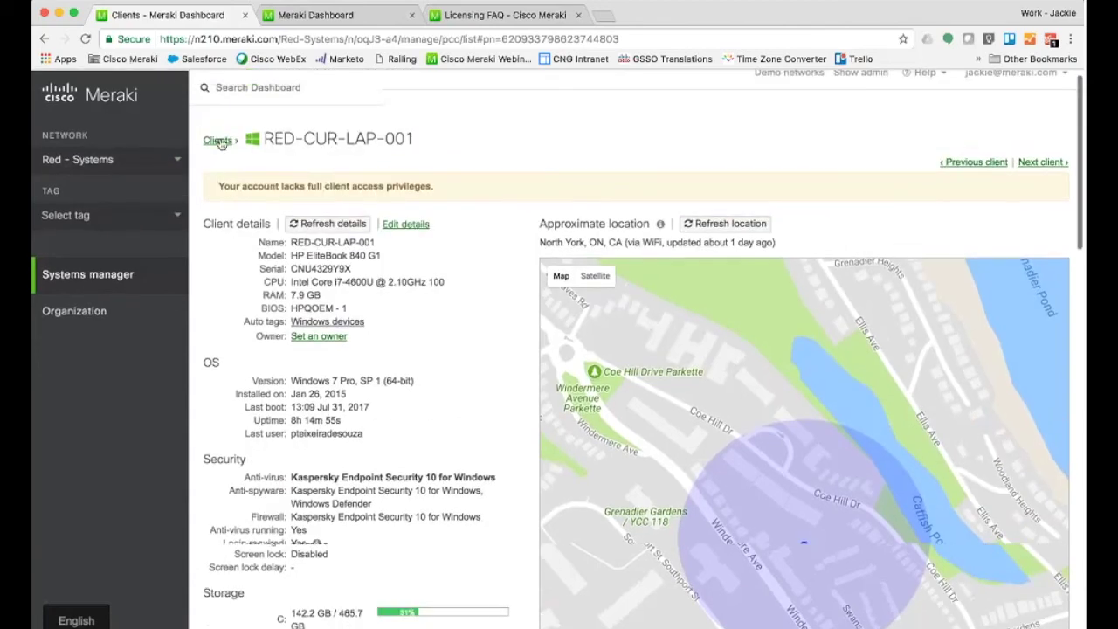
pyautogui.click(218, 138)
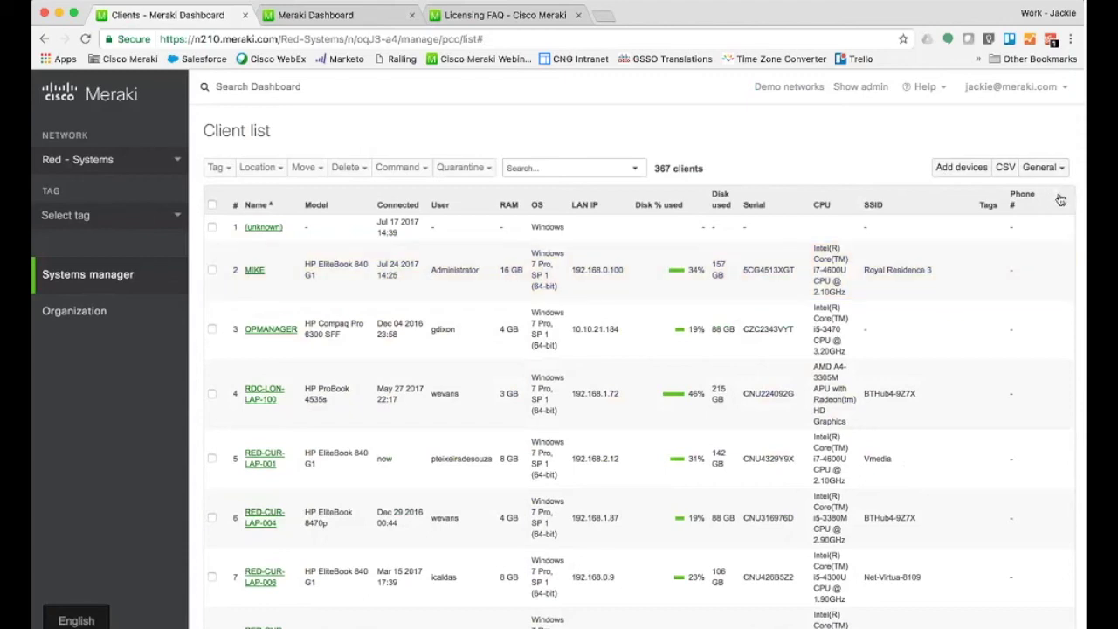
# Step: Sort the clients by SSID in descending order, search for "redcms" and open RED-LON-ICS-003
pyautogui.click(873, 206)
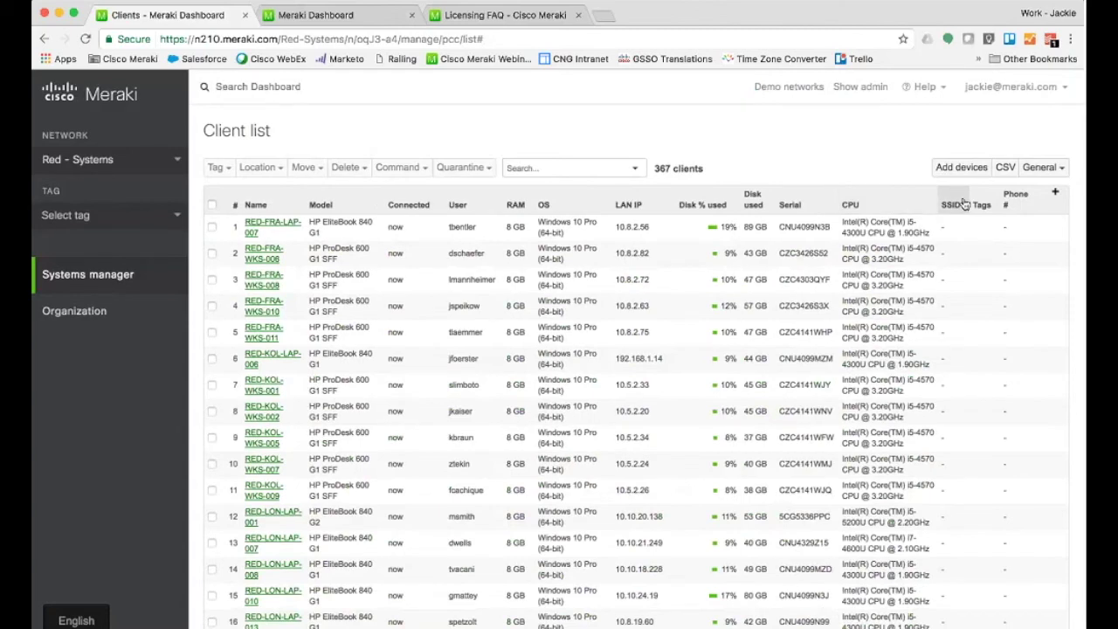
pyautogui.click(511, 166)
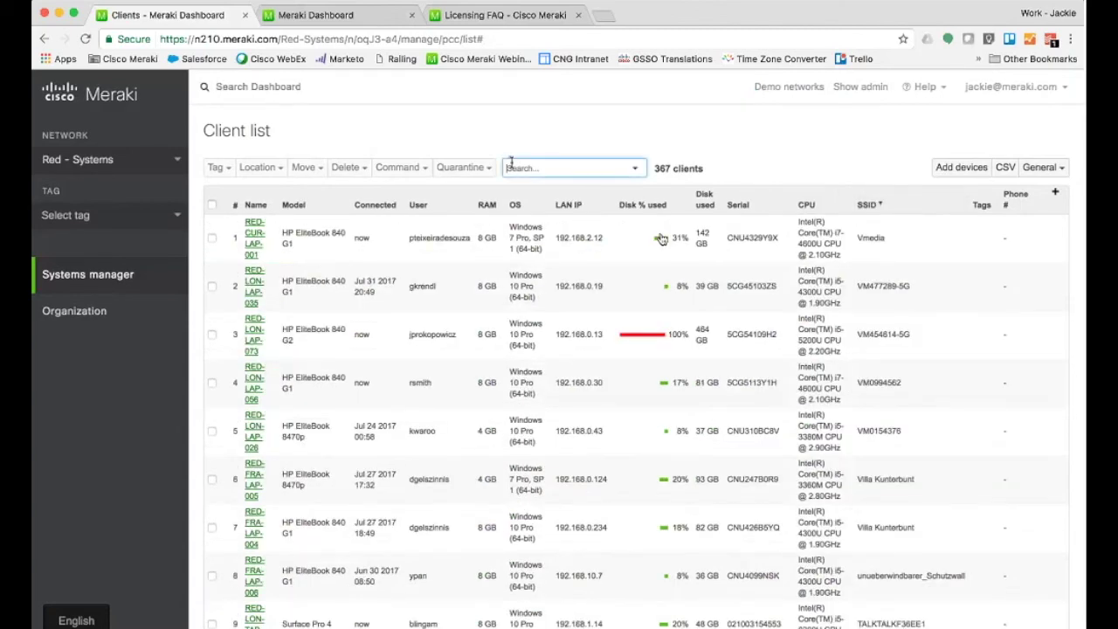
pyautogui.write('redcms')
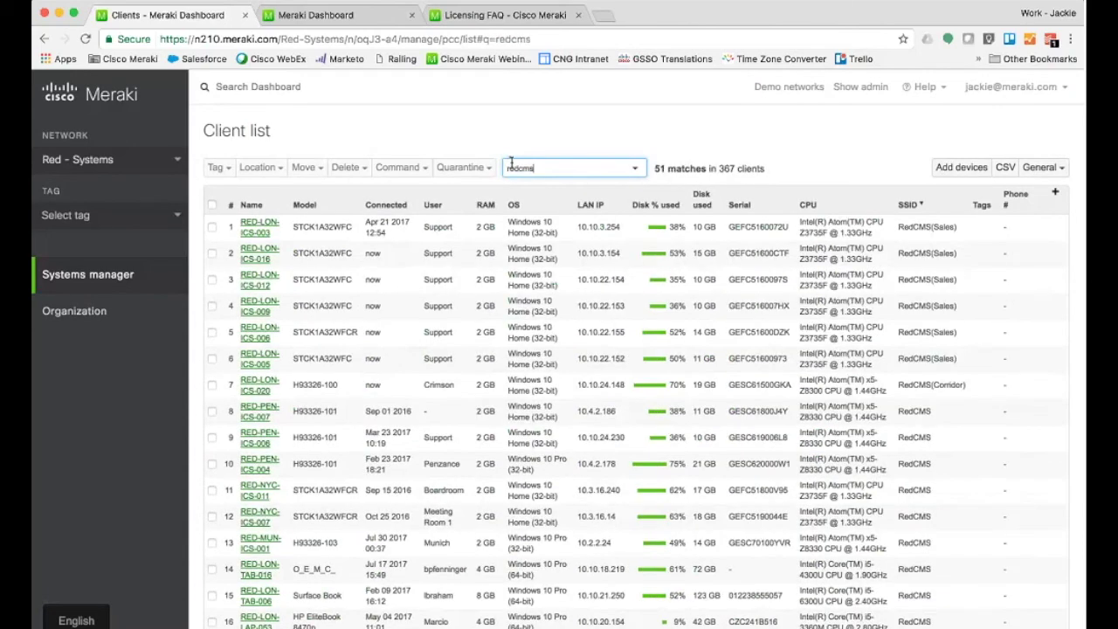
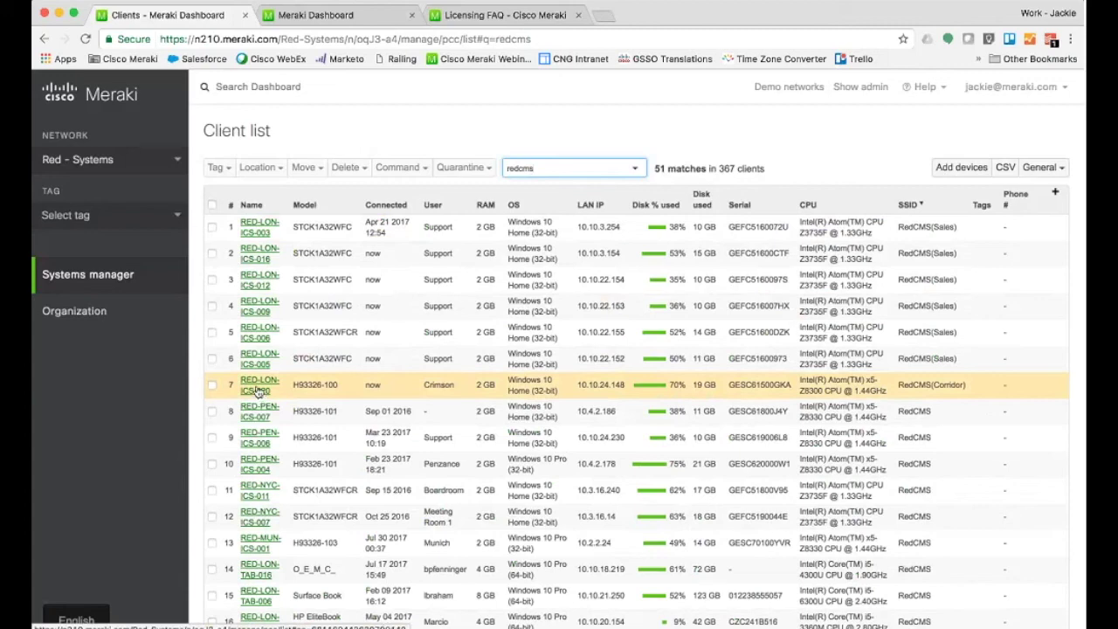
pyautogui.click(255, 231)
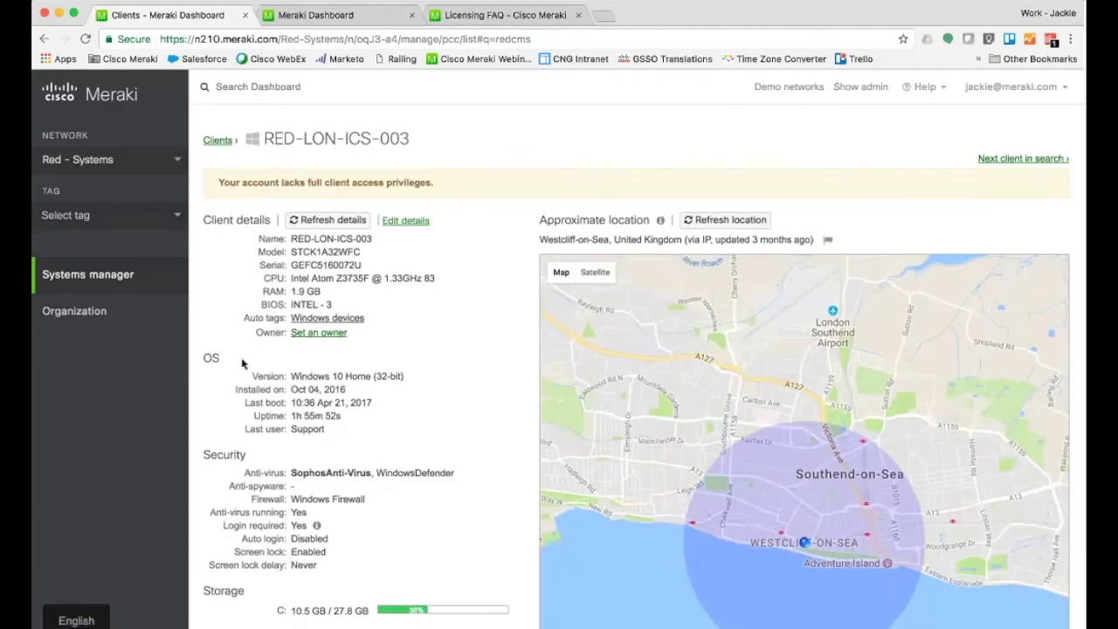
# Step: Review RED-LON-ICS-003's client, OS, security, storage, network and online status details along with its approximate location map
pyautogui.scroll(-2, 243, 364)
pyautogui.scroll(-2, 243, 365)
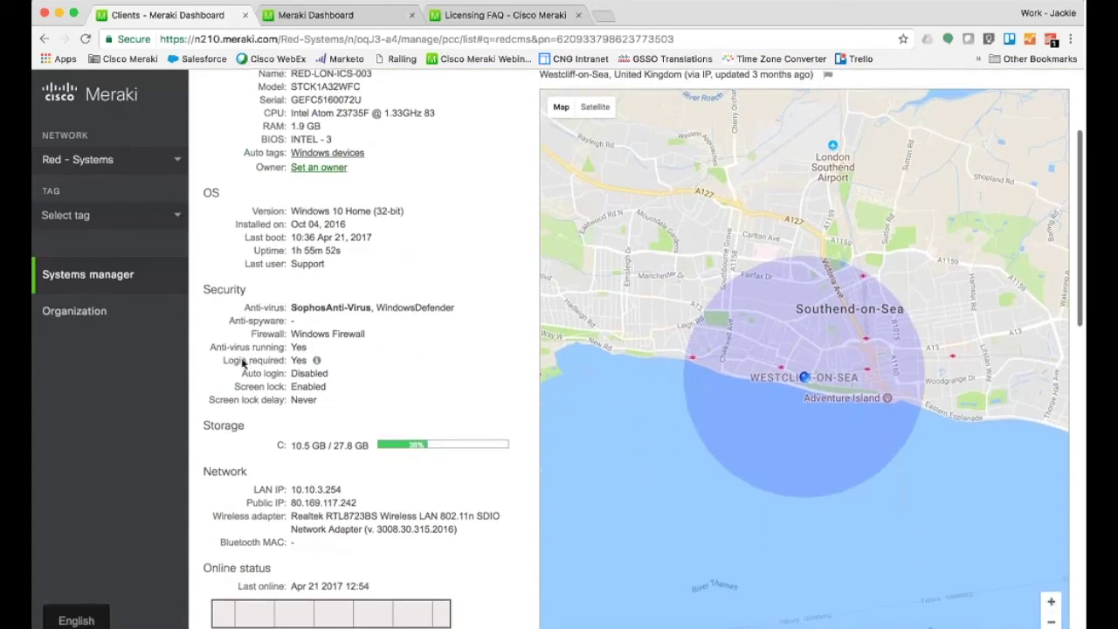
pyautogui.scroll(1, 262, 384)
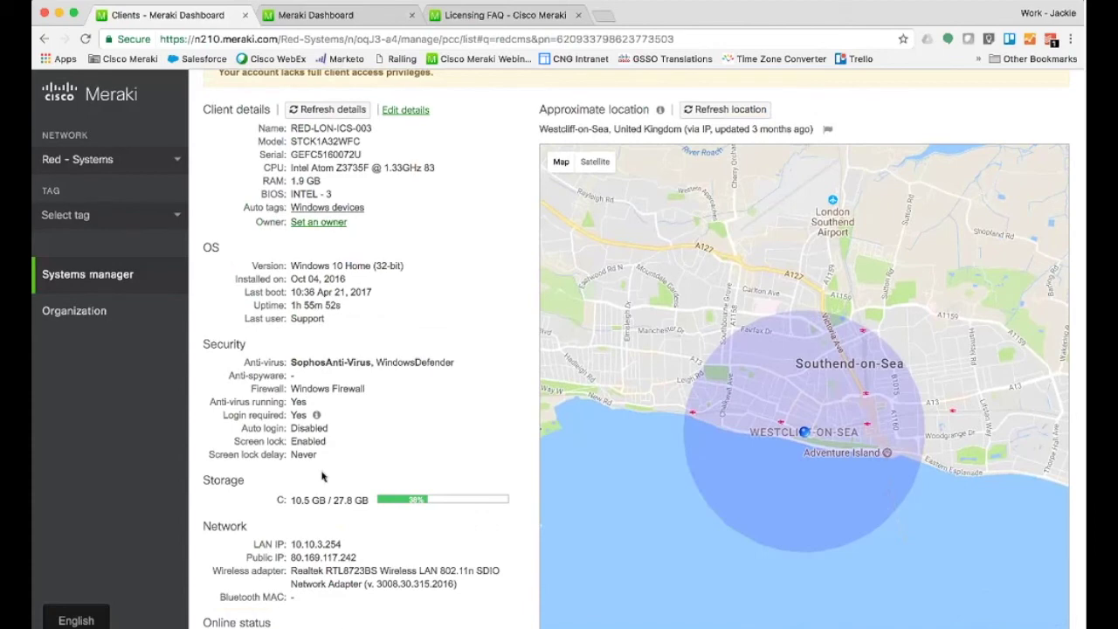
pyautogui.scroll(1, 322, 476)
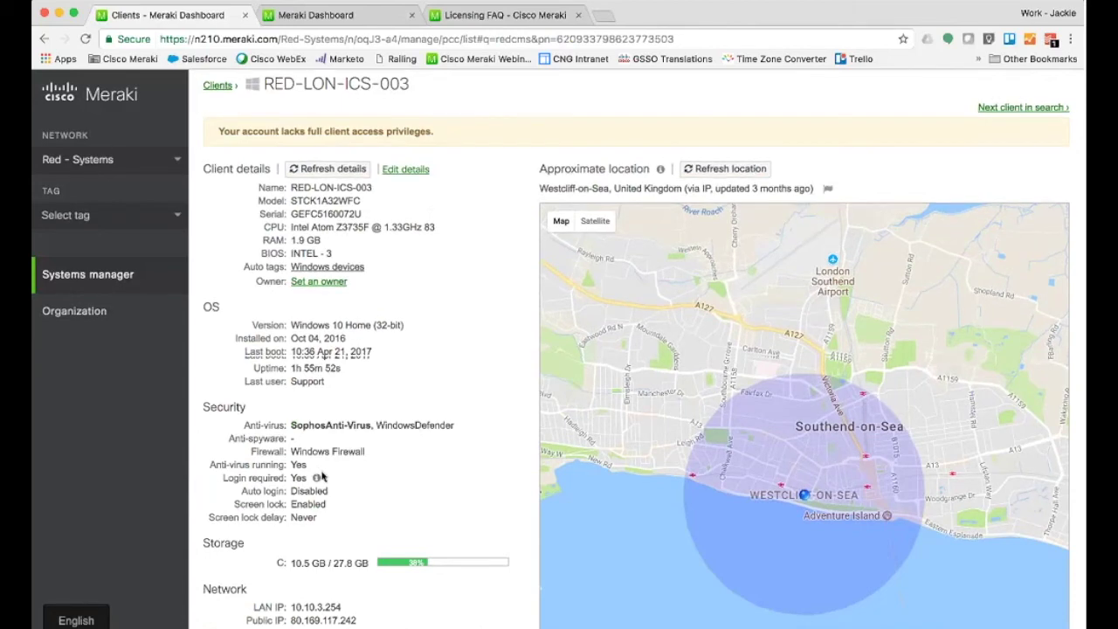
pyautogui.scroll(-1, 322, 476)
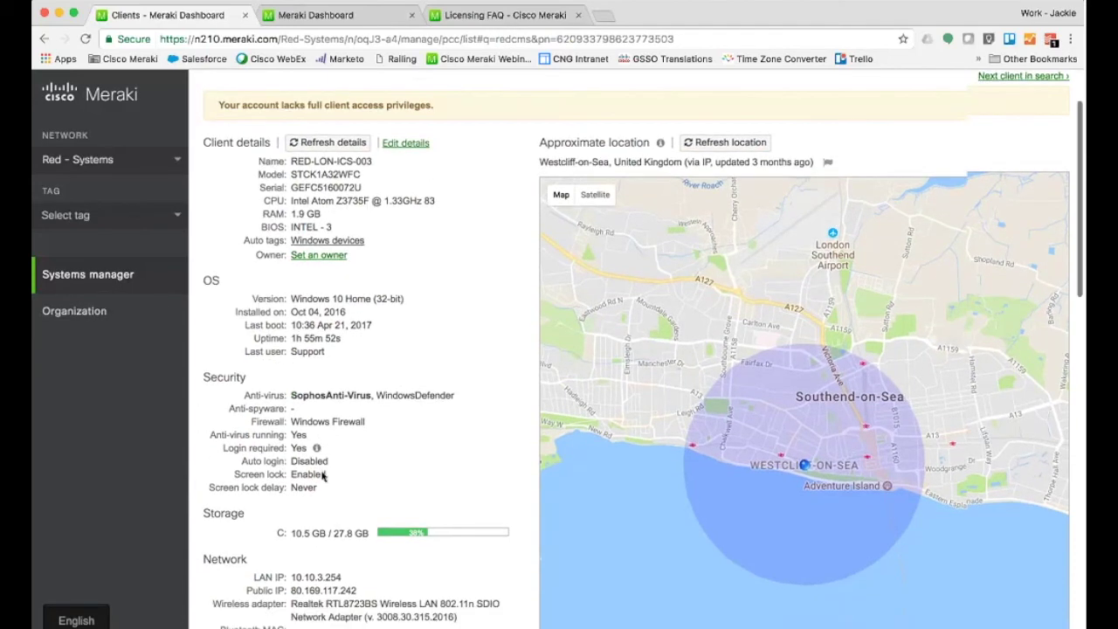
pyautogui.scroll(-1, 322, 476)
pyautogui.scroll(-4, 322, 476)
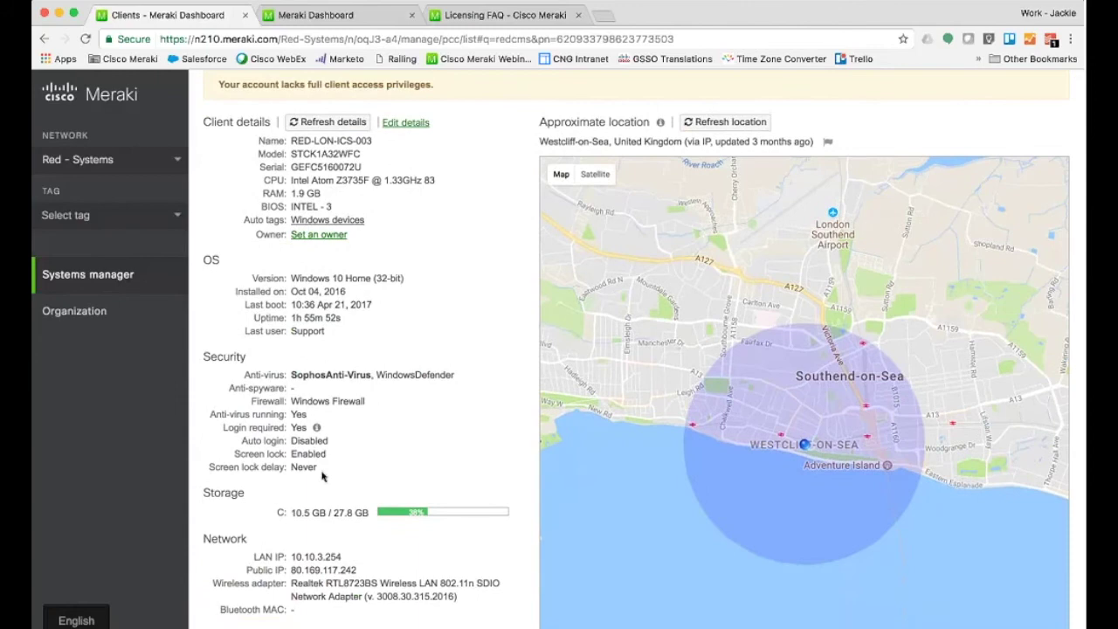
pyautogui.scroll(-2, 322, 476)
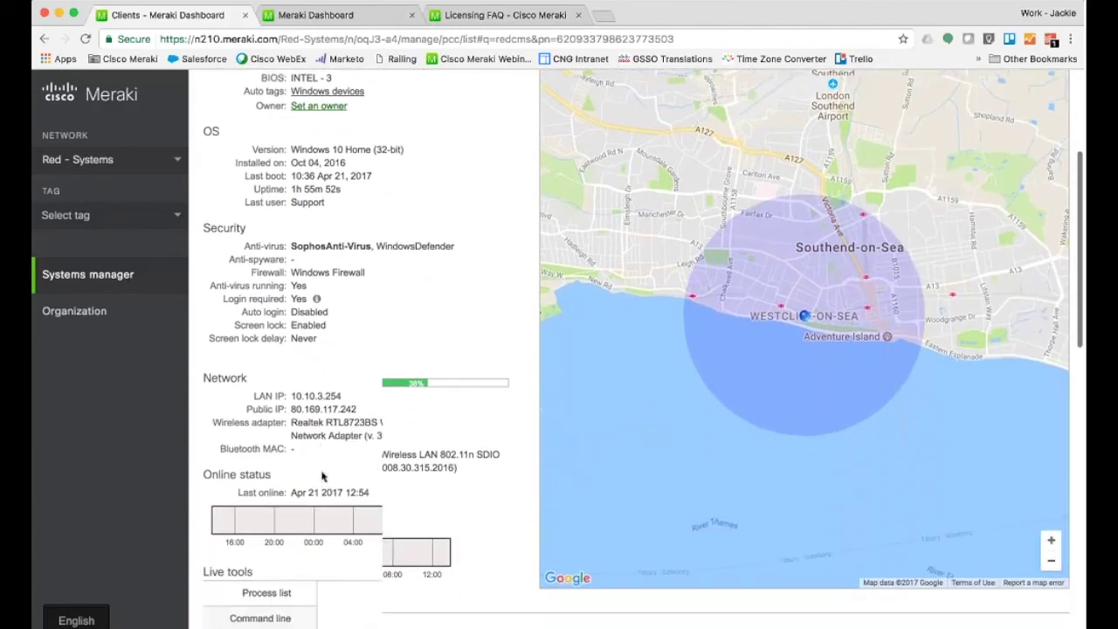
pyautogui.scroll(6, 322, 476)
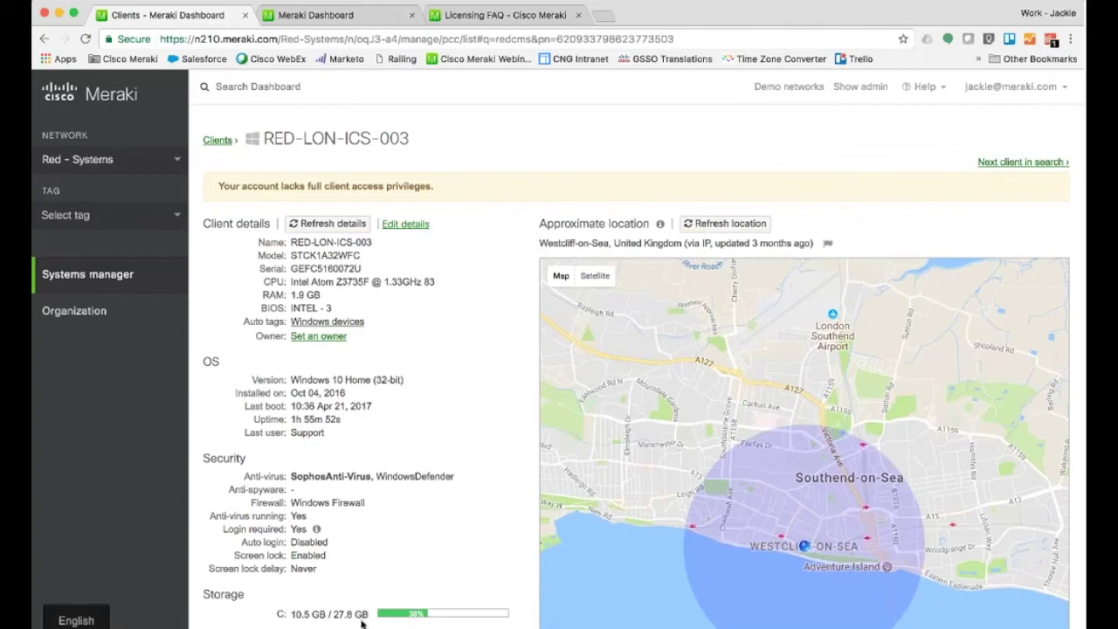
# Step: Switch to the presentation slideshow and advance to the "Connecting global enterprise" slide
pyautogui.press('super+Tab')
pyautogui.press('Right')
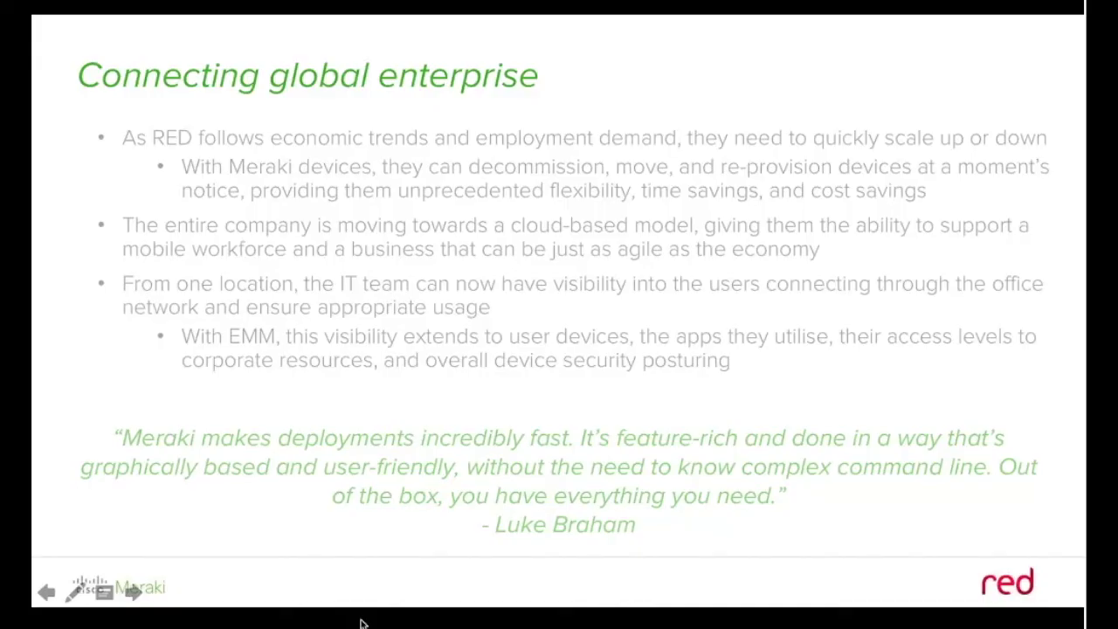